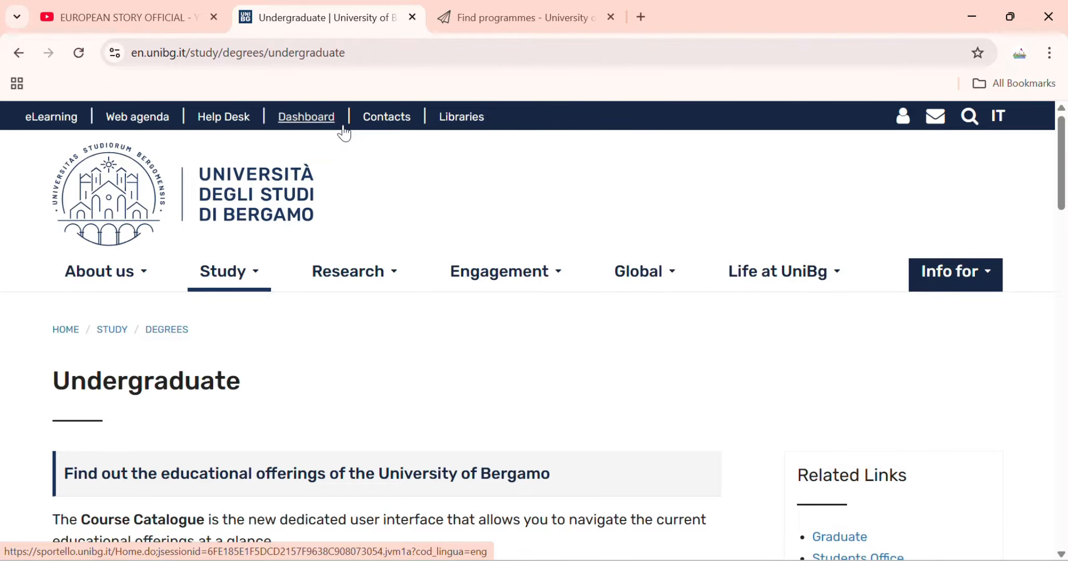
From the Study menu's Degrees options, go to the Graduate degrees page.
scroll(200, 250, "down", 3)
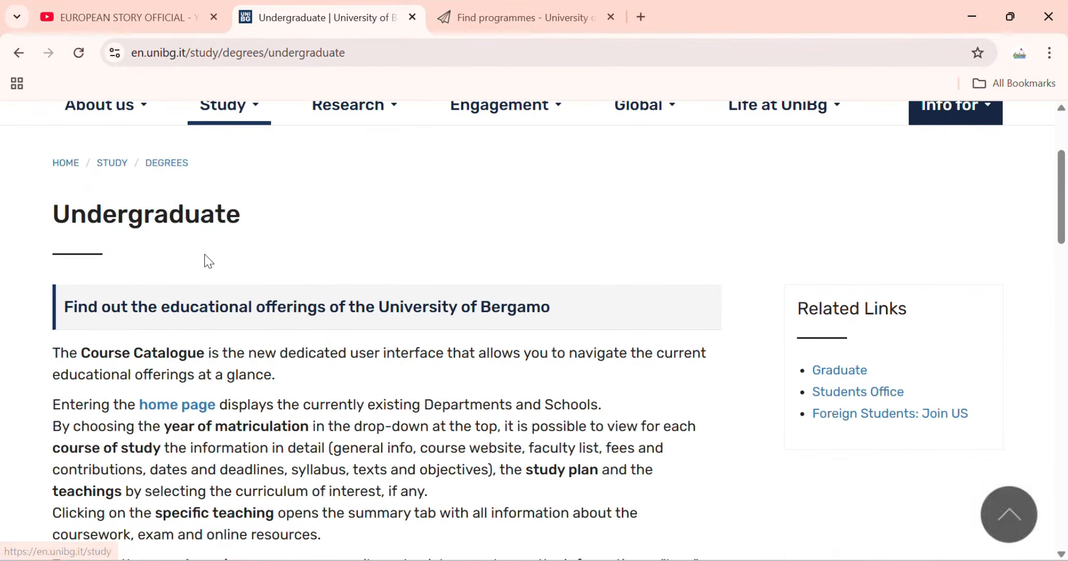
scroll(249, 281, "up", 2)
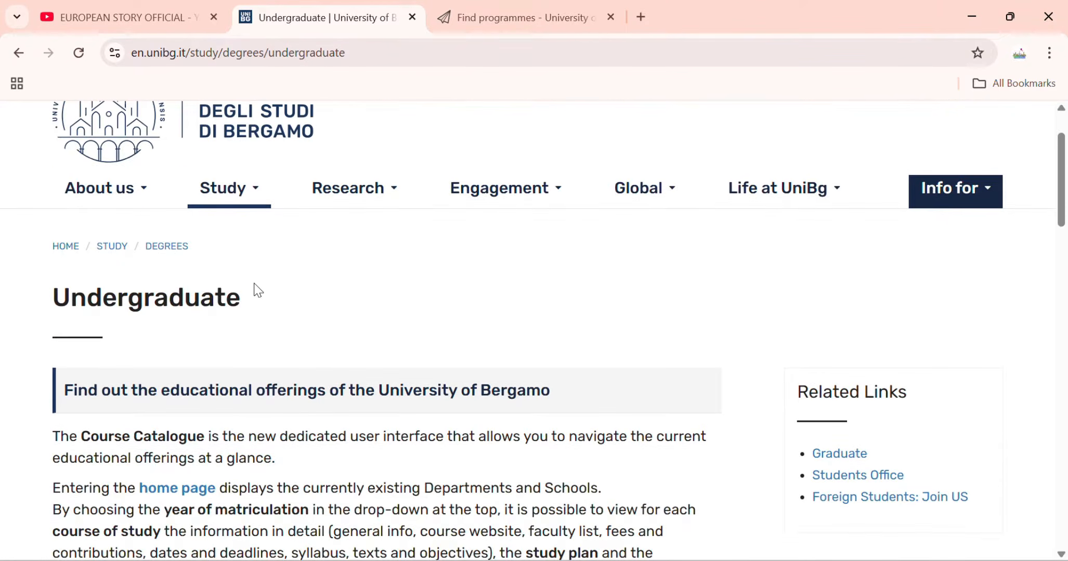
scroll(264, 305, "down", 2)
scroll(267, 307, "down", 10)
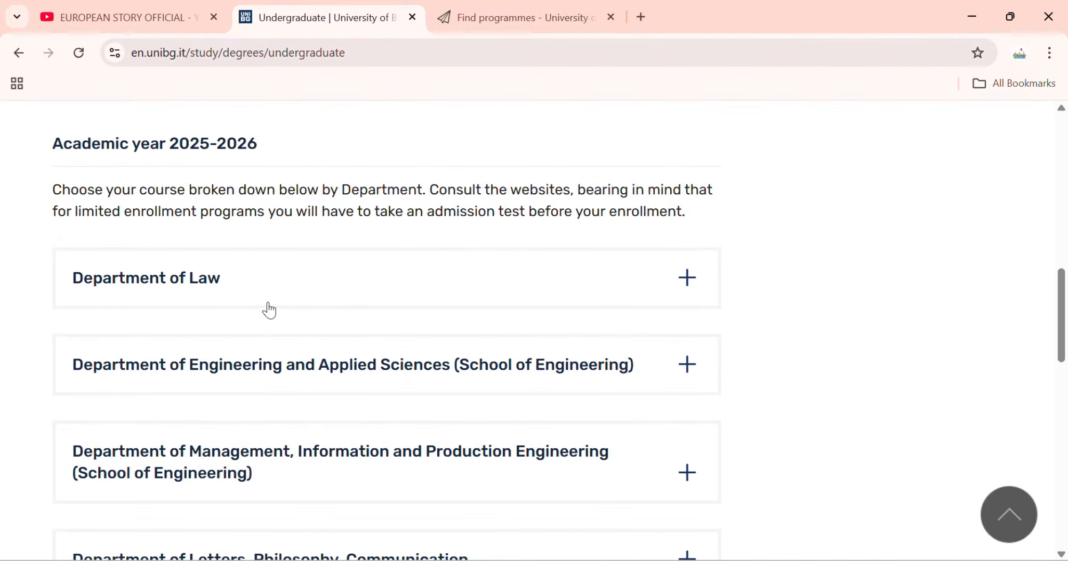
scroll(269, 310, "up", 7)
scroll(270, 309, "up", 7)
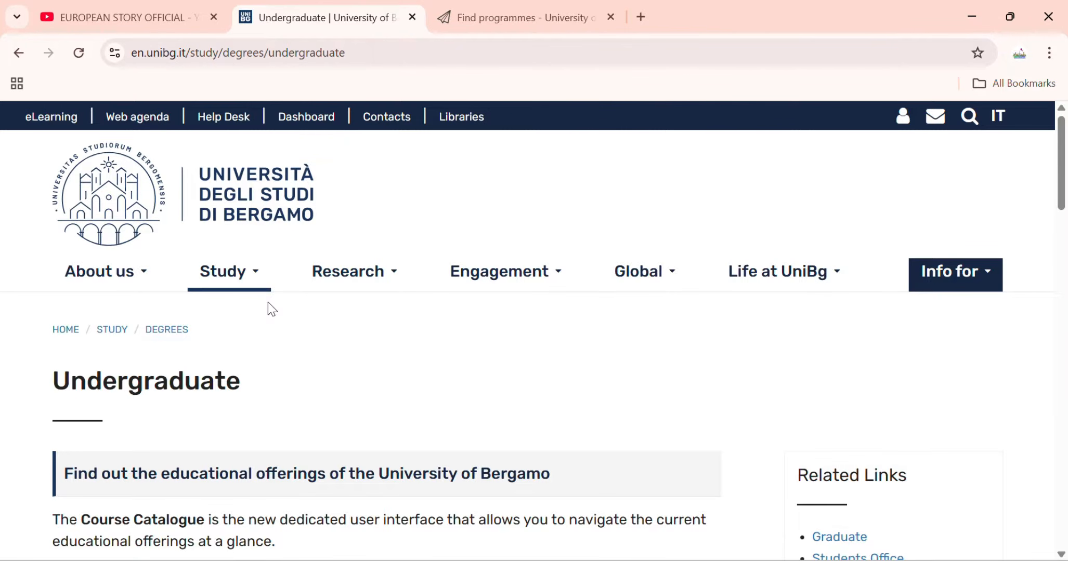
scroll(206, 372, "down", 5)
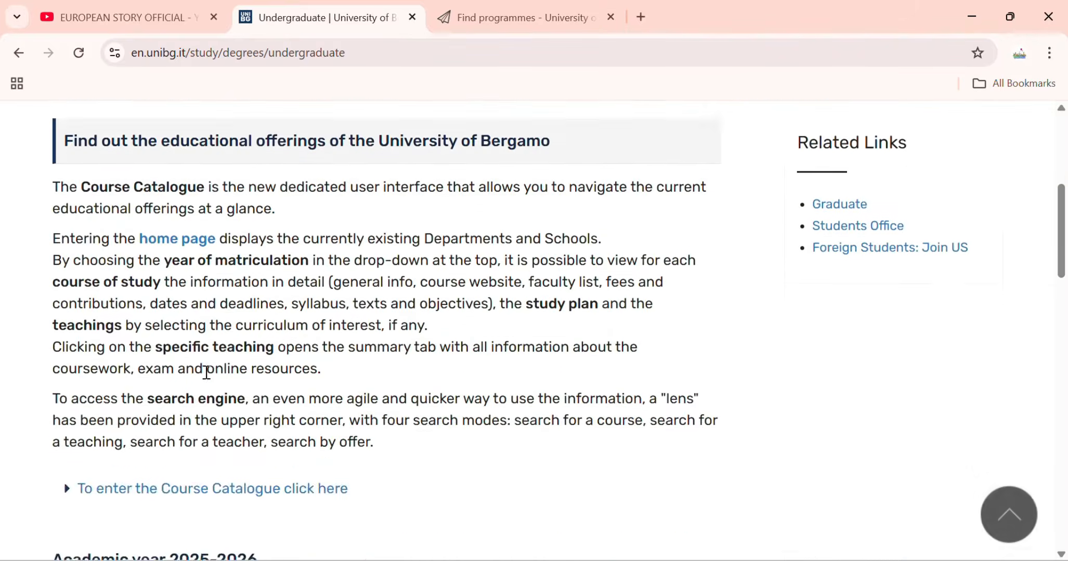
scroll(206, 373, "down", 11)
scroll(206, 370, "up", 14)
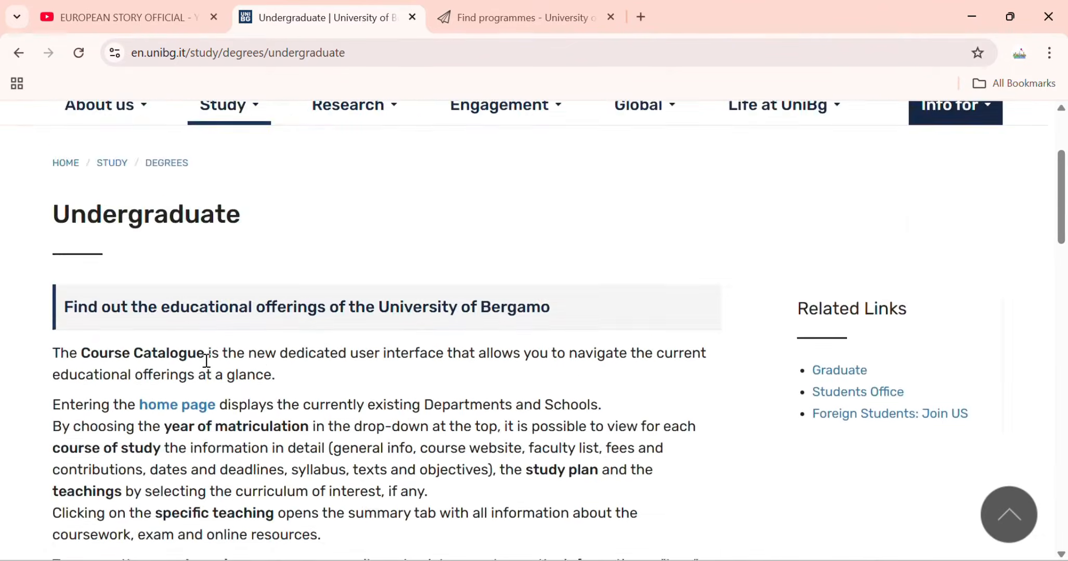
scroll(207, 361, "up", 2)
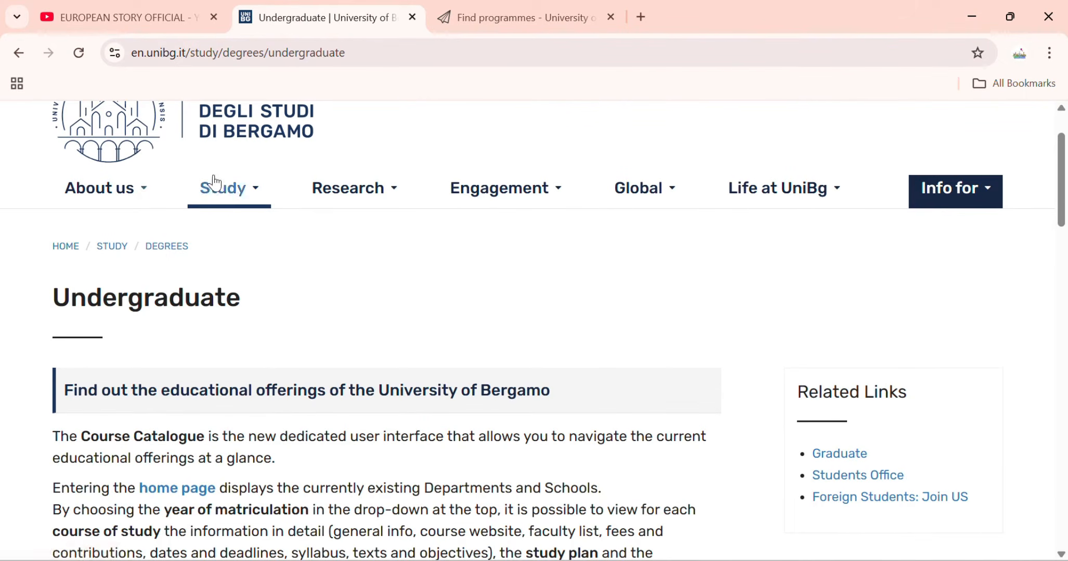
left_click(216, 185)
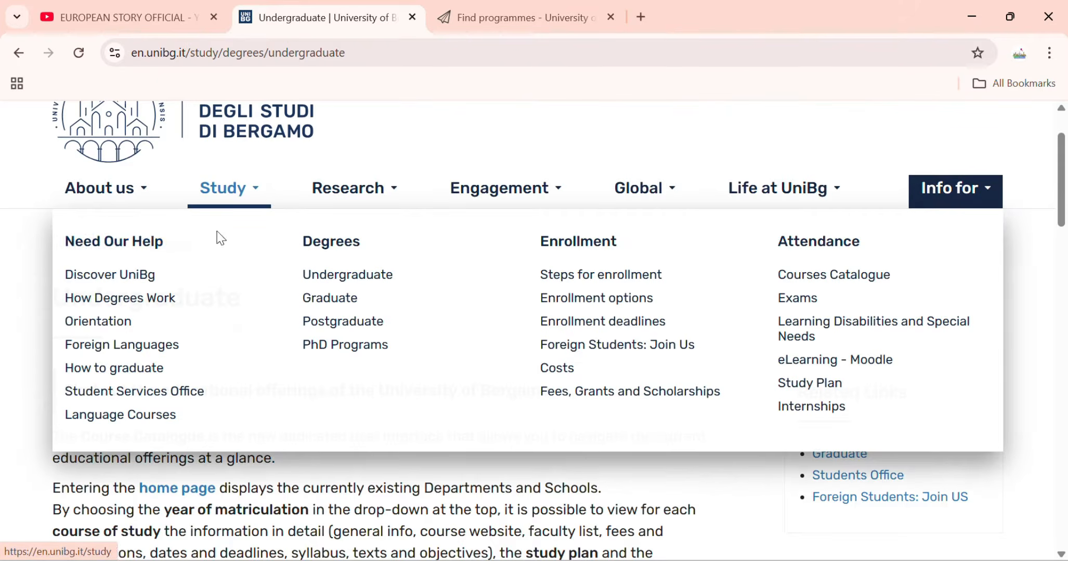
left_click(347, 297)
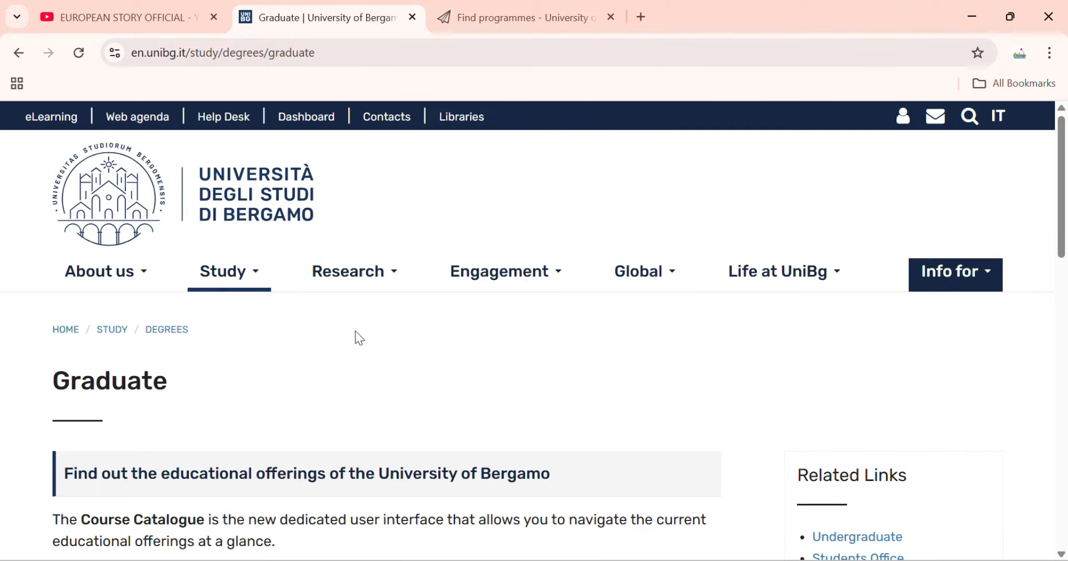
Expand the 'Degrees provided in English' list on the Graduate page.
scroll(362, 340, "down", 3)
scroll(367, 346, "down", 5)
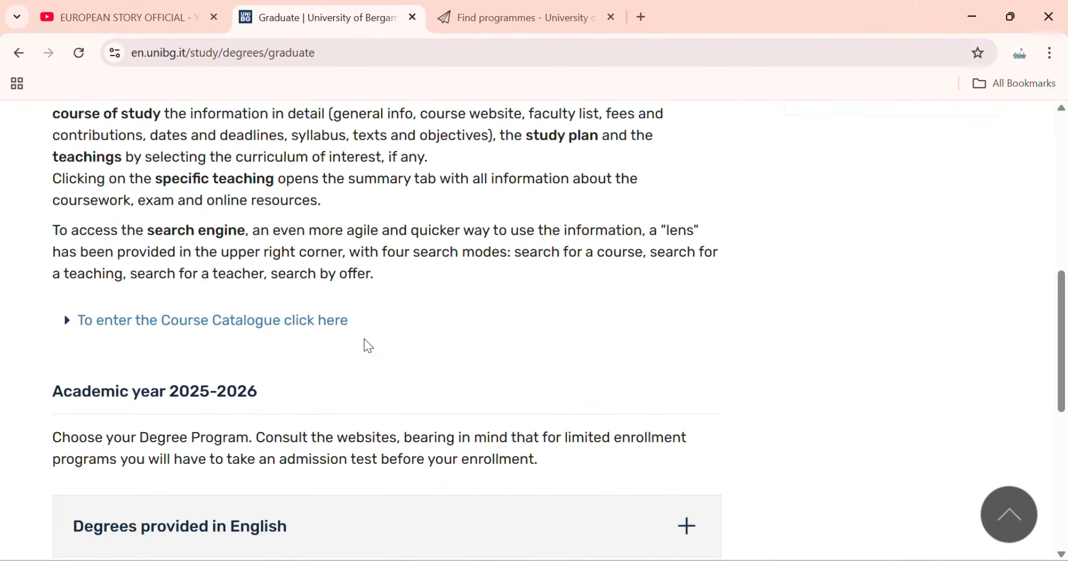
scroll(364, 340, "down", 3)
left_click(452, 371)
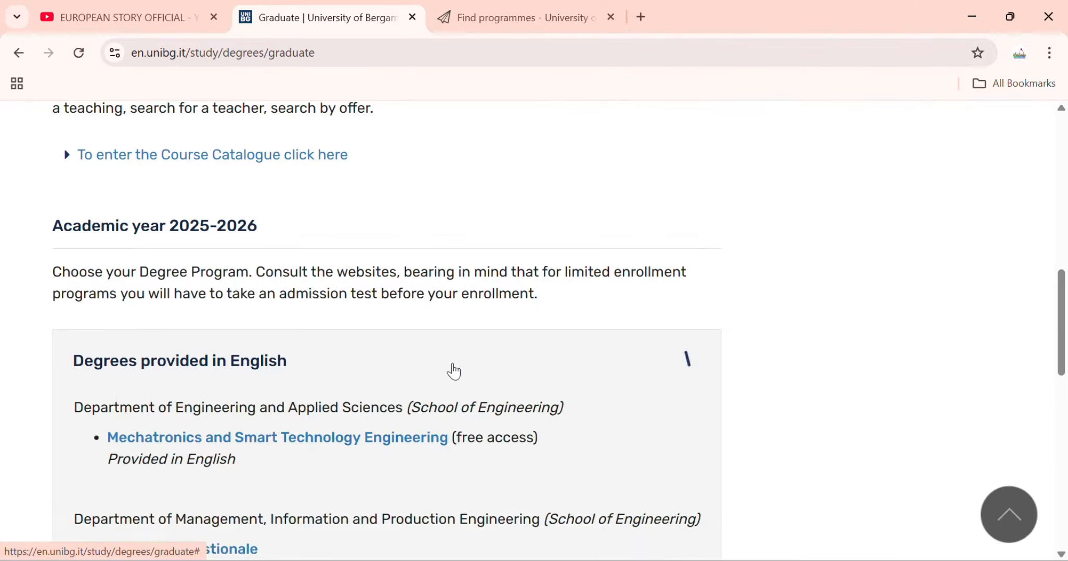
Scroll through the English-taught programmes listed by department.
scroll(452, 370, "down", 3)
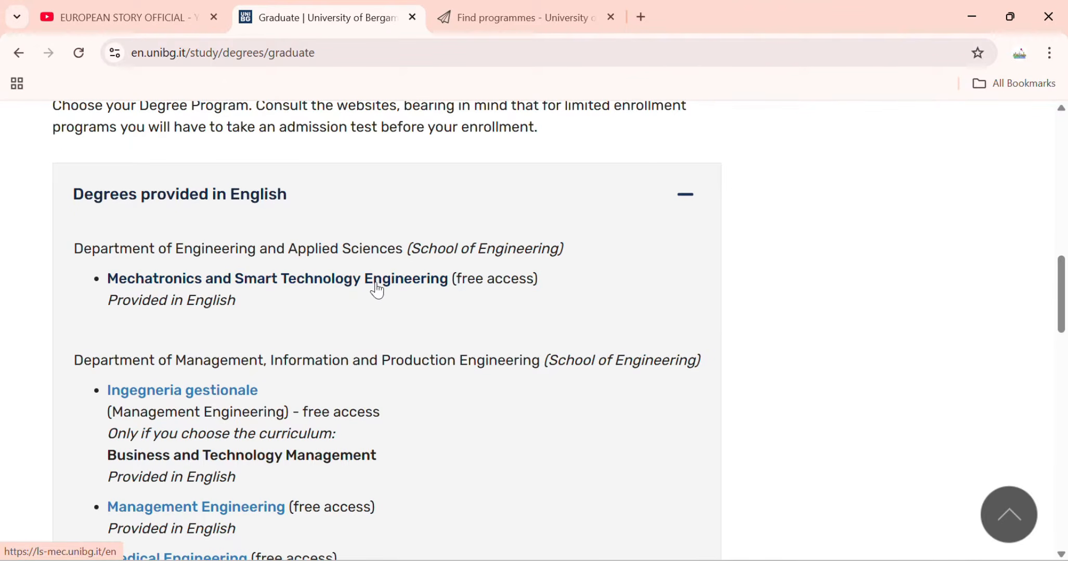
scroll(218, 324, "down", 1)
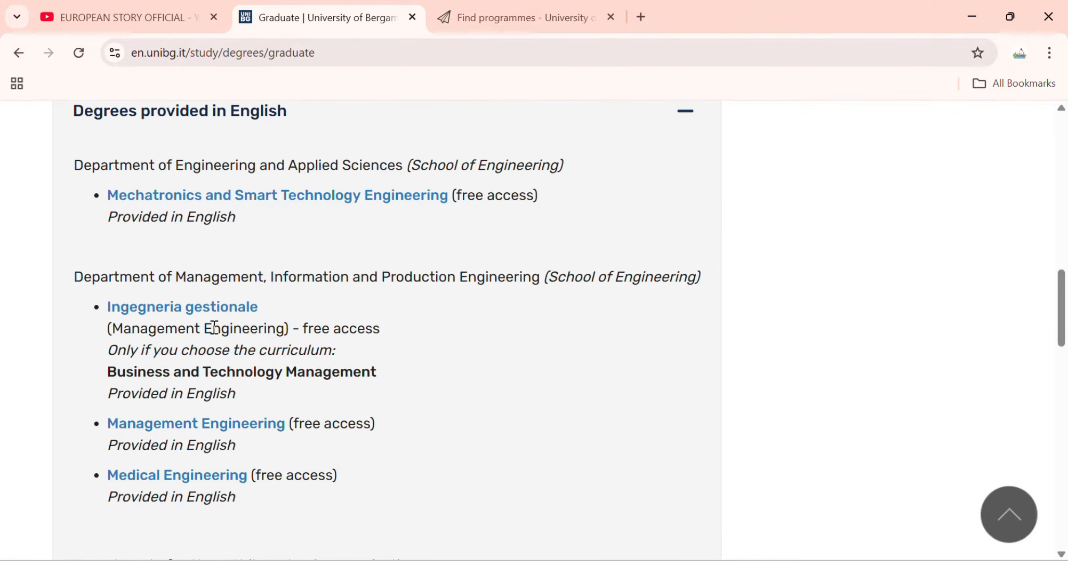
scroll(209, 324, "down", 1)
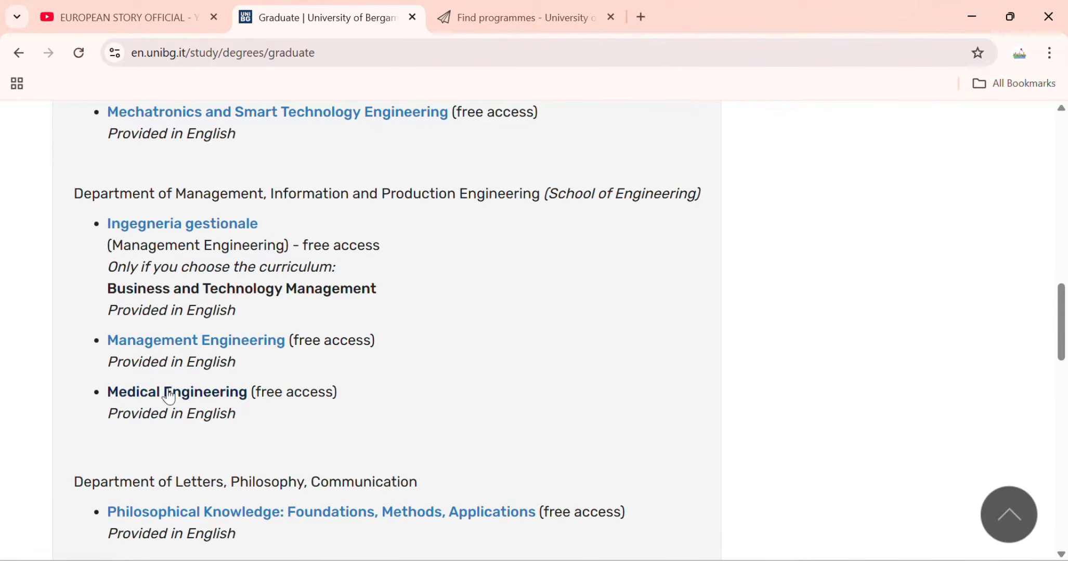
scroll(243, 445, "down", 1)
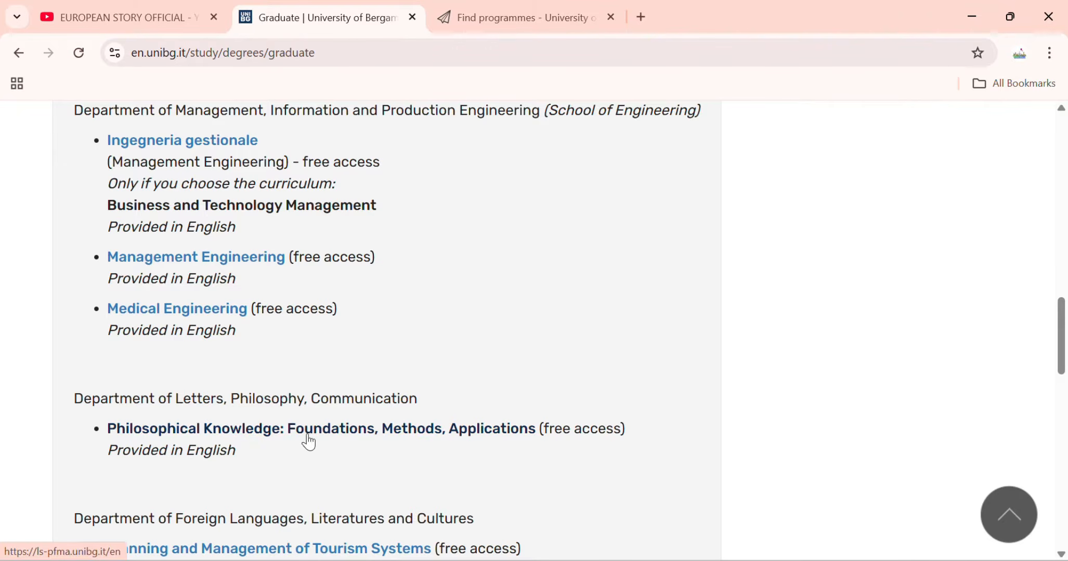
scroll(355, 462, "down", 1)
scroll(259, 411, "down", 1)
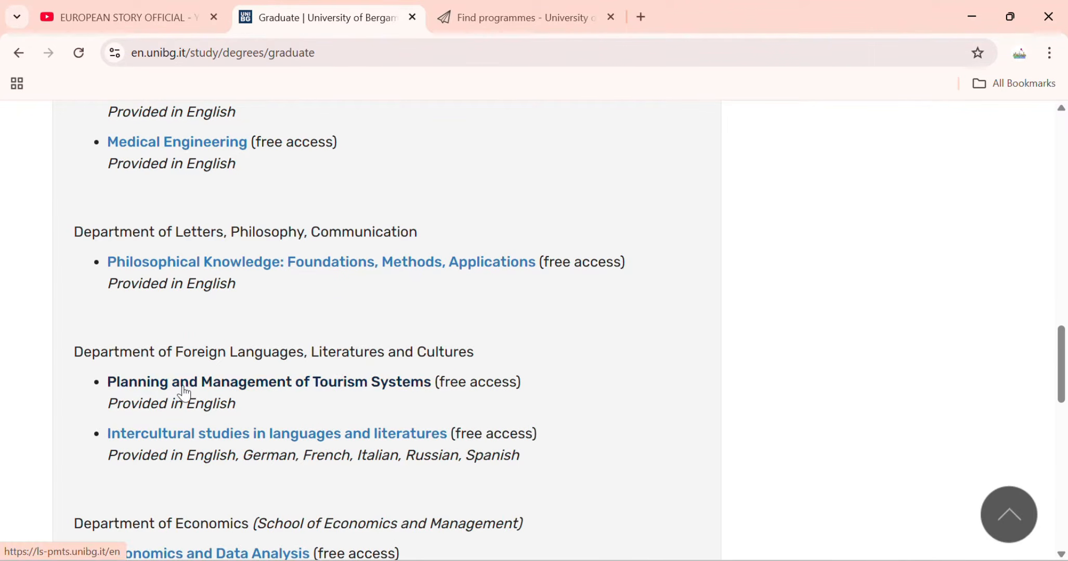
scroll(245, 401, "down", 3)
scroll(250, 407, "down", 3)
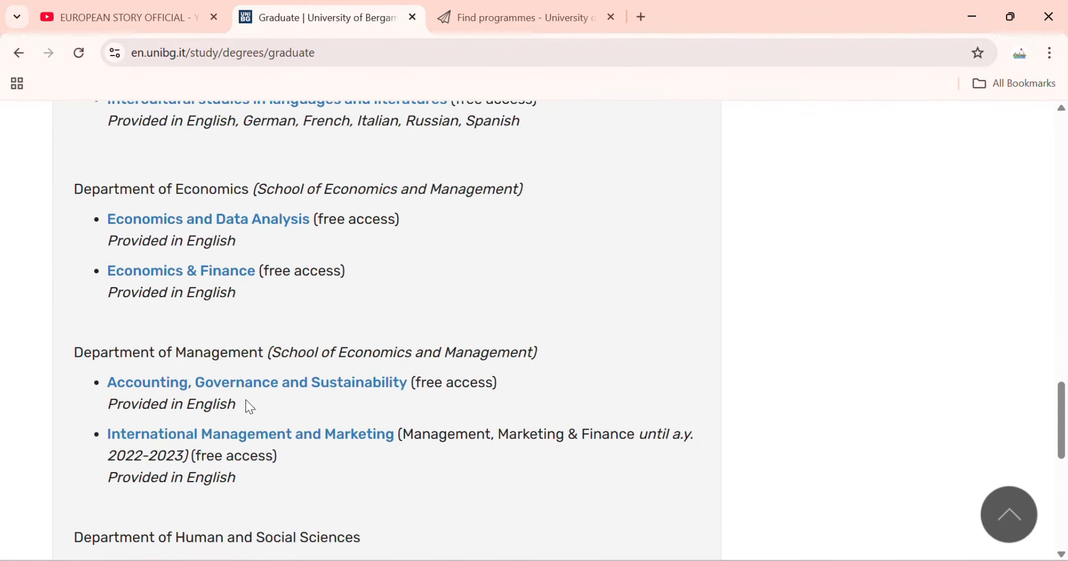
scroll(249, 407, "down", 3)
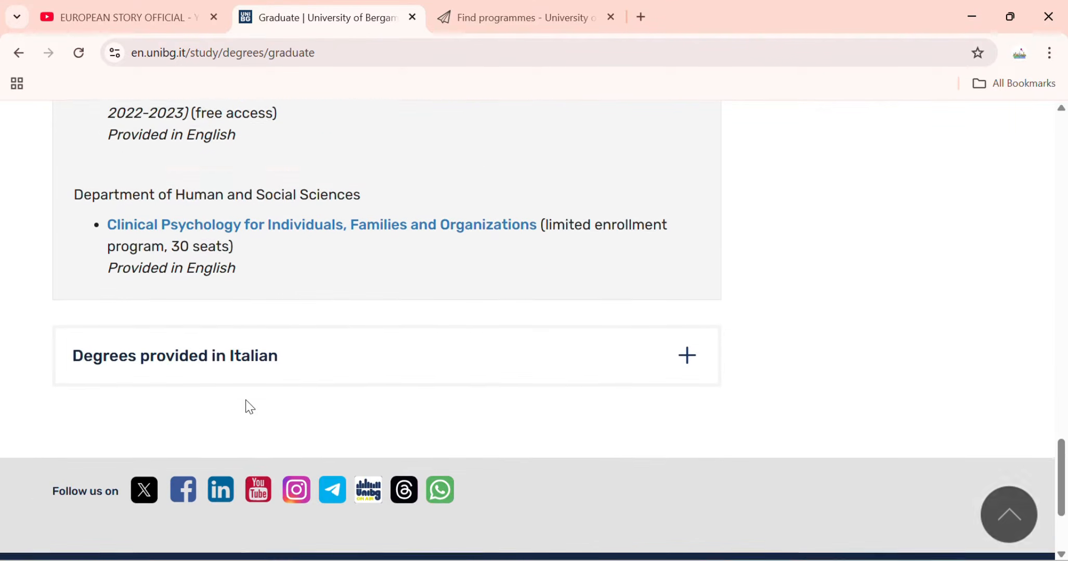
scroll(245, 408, "up", 15)
scroll(244, 398, "up", 1)
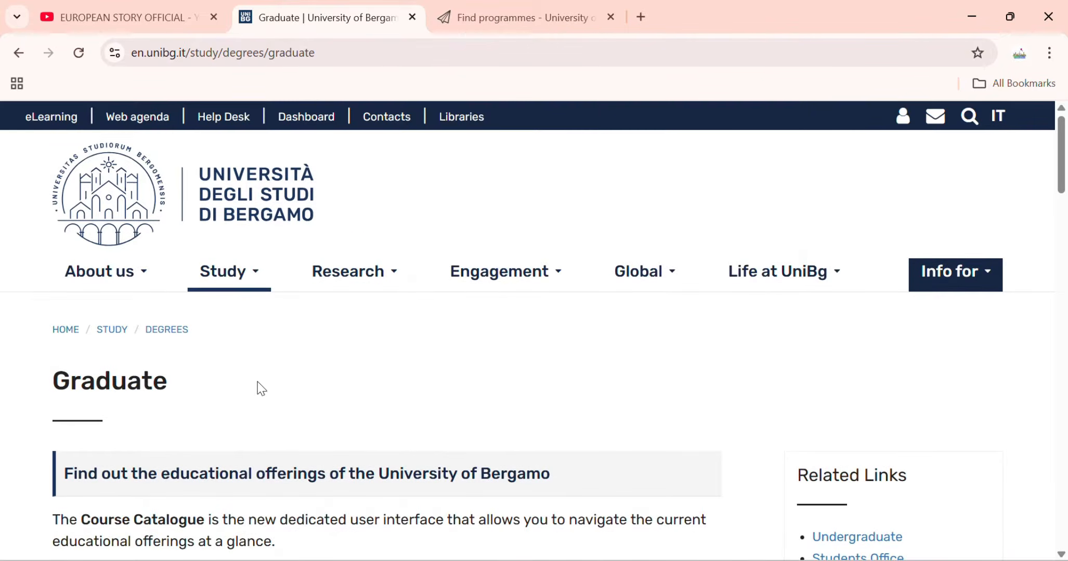
scroll(643, 402, "down", 3)
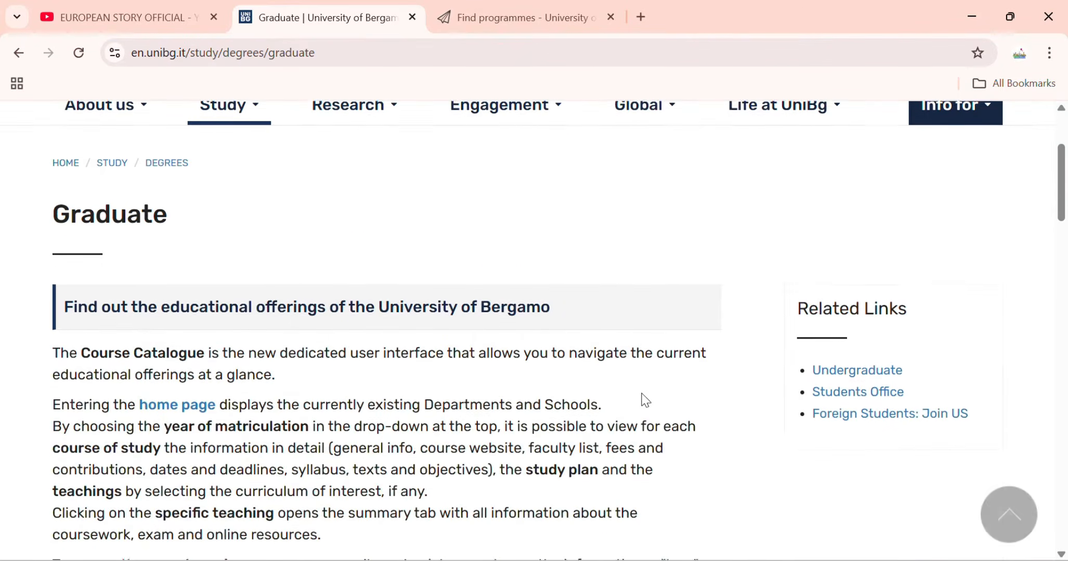
scroll(641, 402, "up", 3)
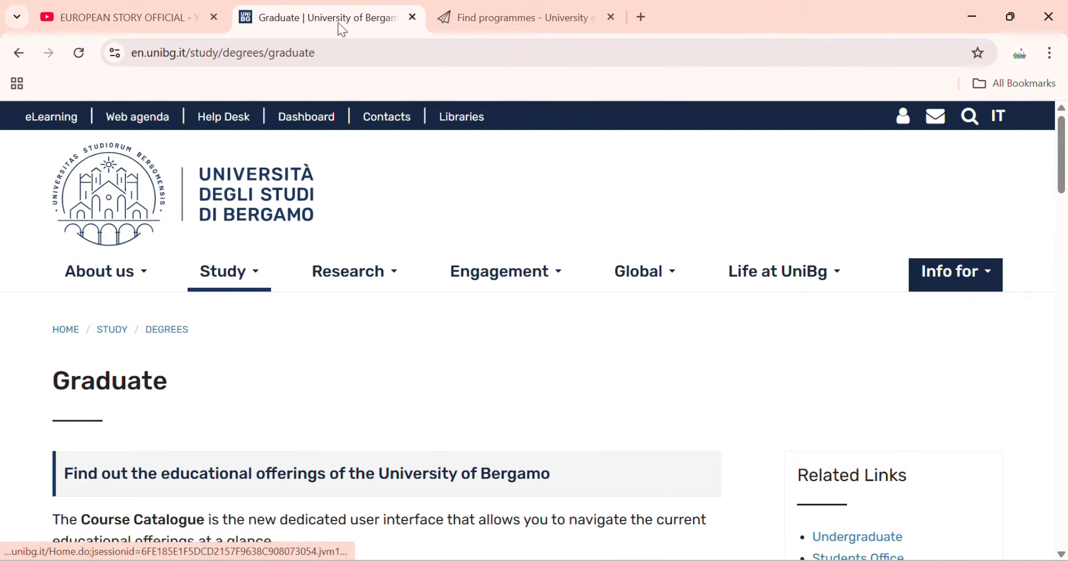
Move the Graduate tab last and go to Apply online's 'Sign in / register' page.
left_click_drag(341, 26, 494, 20)
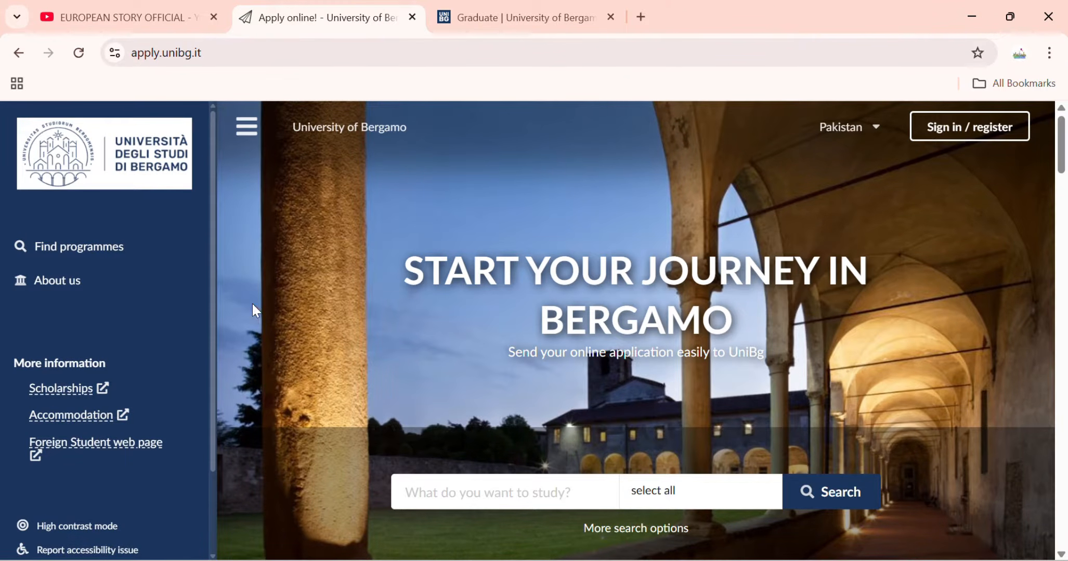
left_click(957, 131)
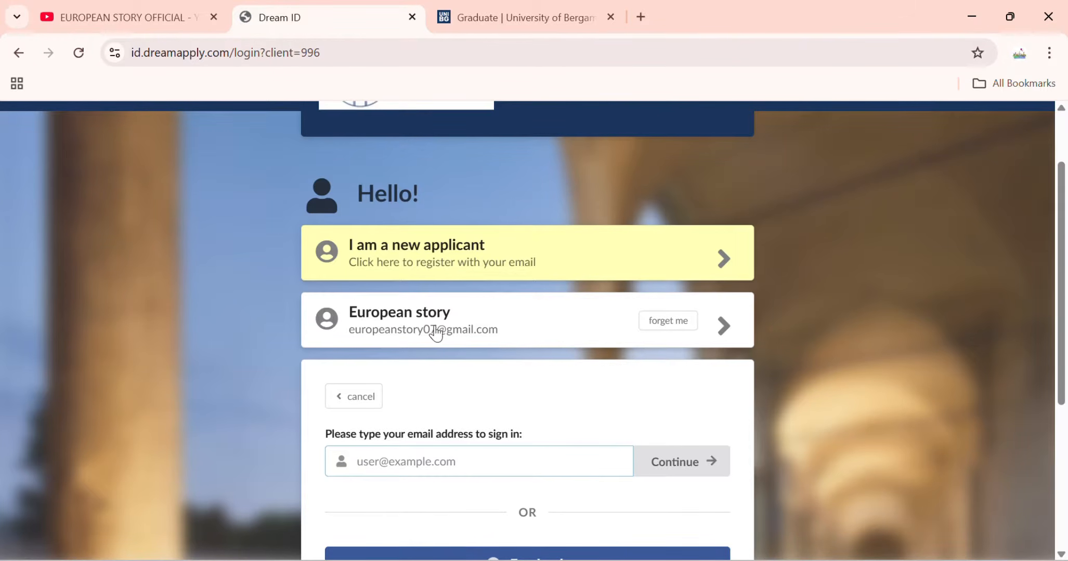
Sign in with the remembered applicant account and its password.
scroll(447, 299, "down", 2)
scroll(457, 305, "down", 2)
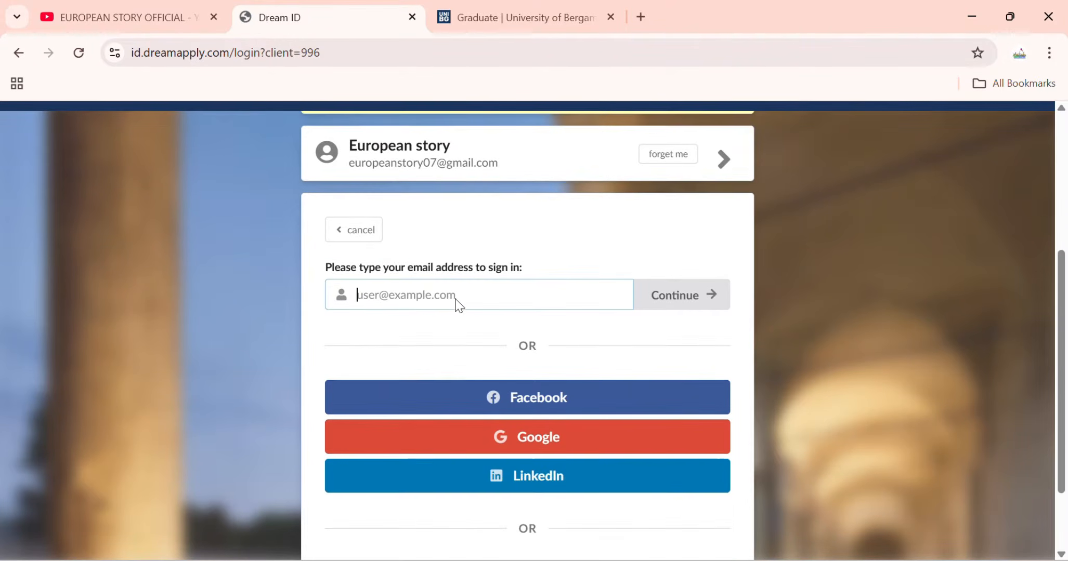
left_click(468, 174)
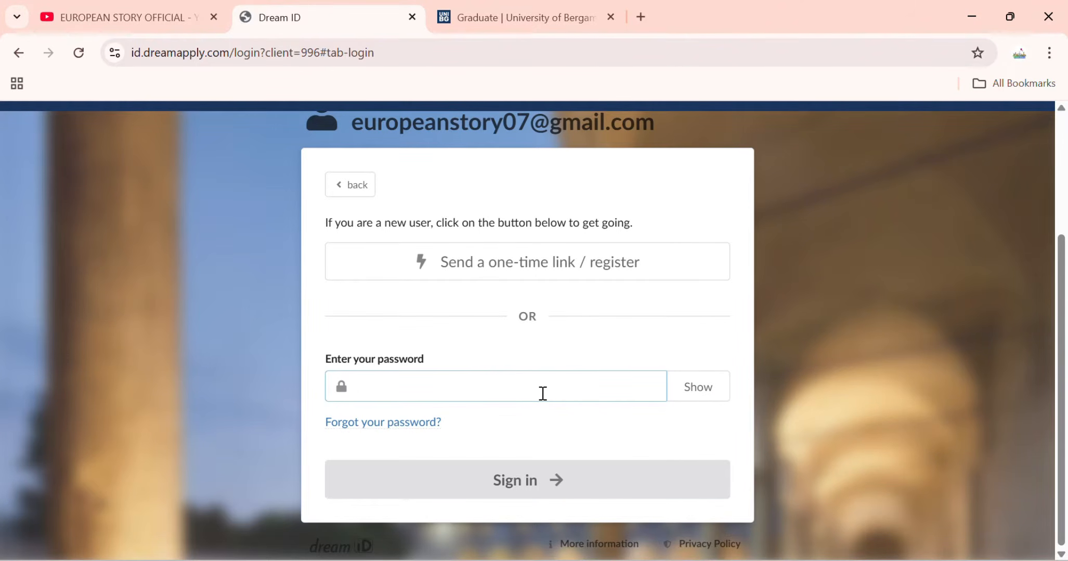
type("••••••••••••")
left_click(542, 487)
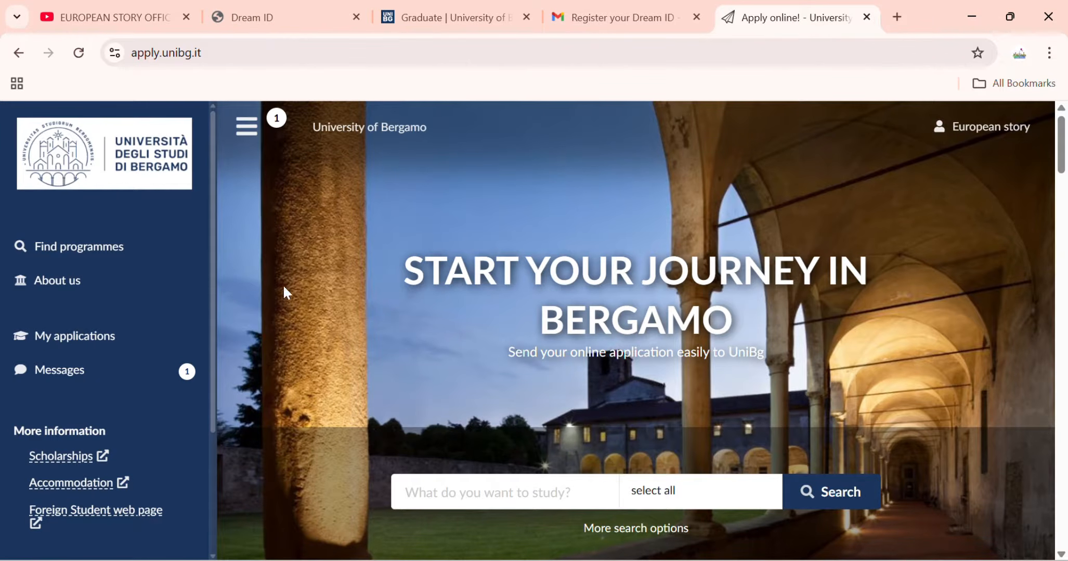
Filter the programme search to English-only Master degree programmes, giving 11 results.
left_click(146, 251)
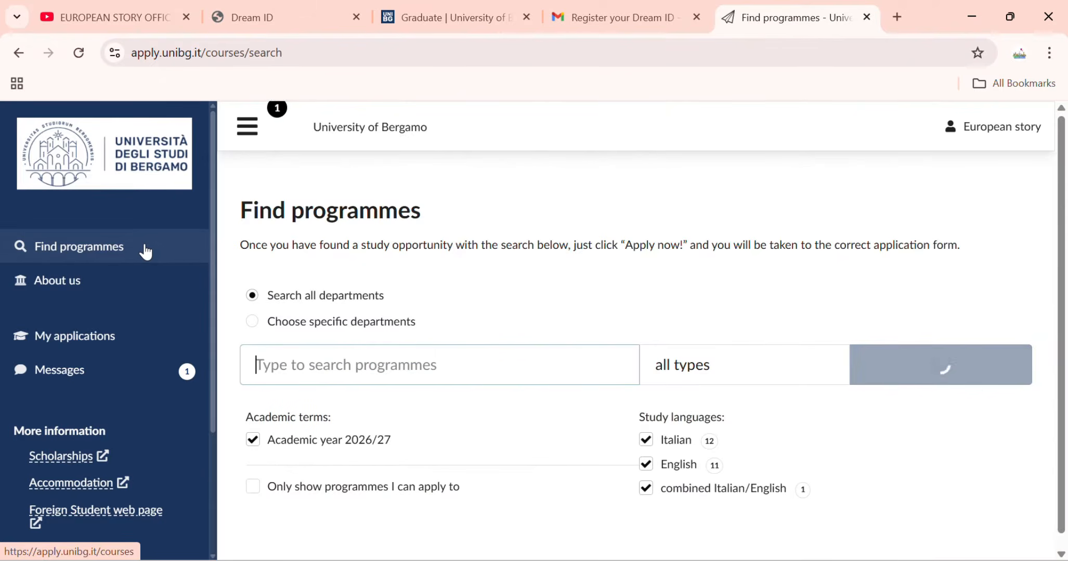
scroll(587, 286, "down", 3)
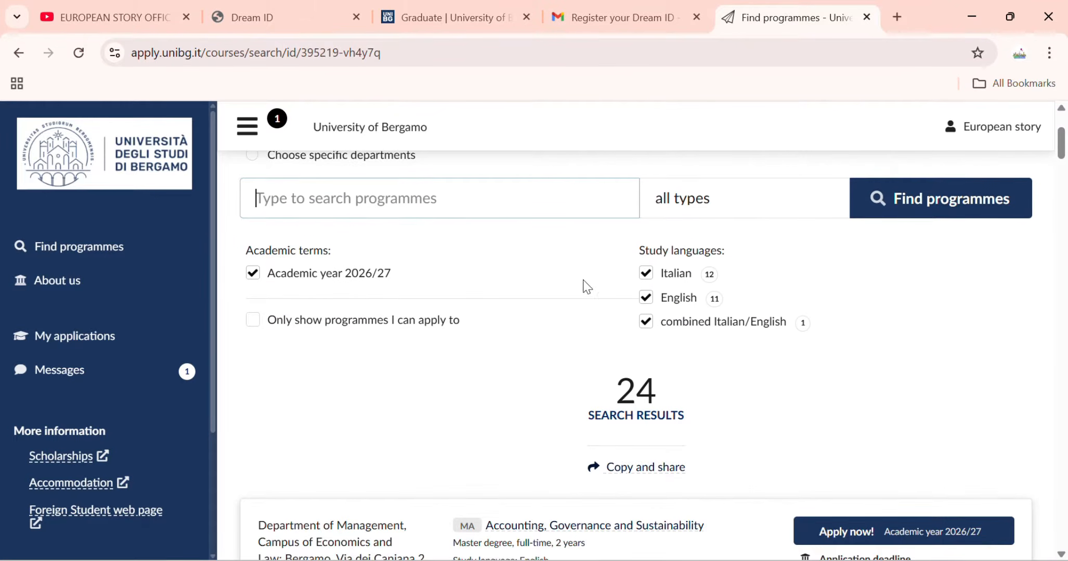
left_click(646, 272)
left_click(646, 322)
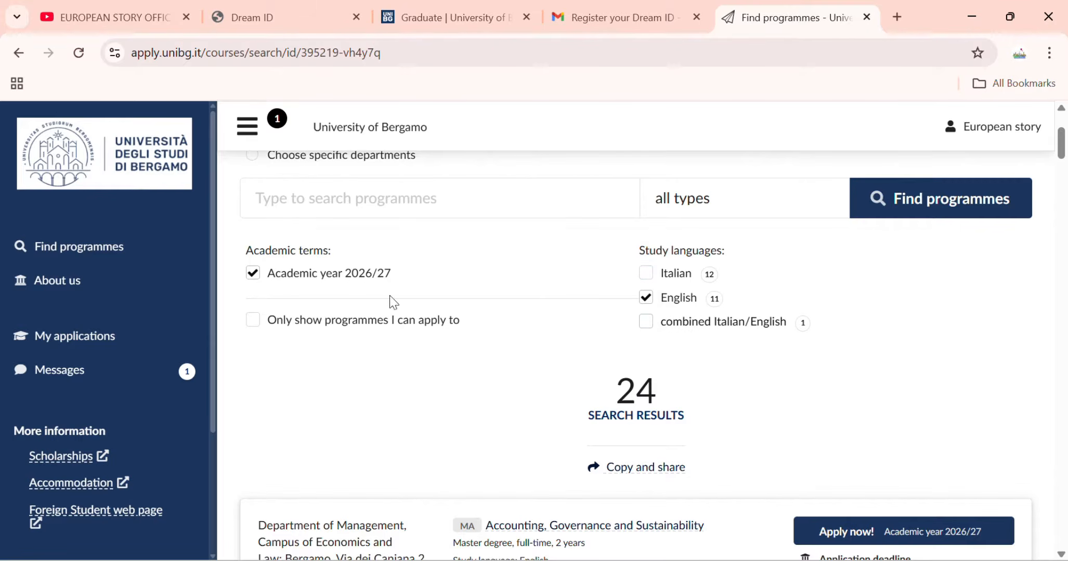
left_click(785, 202)
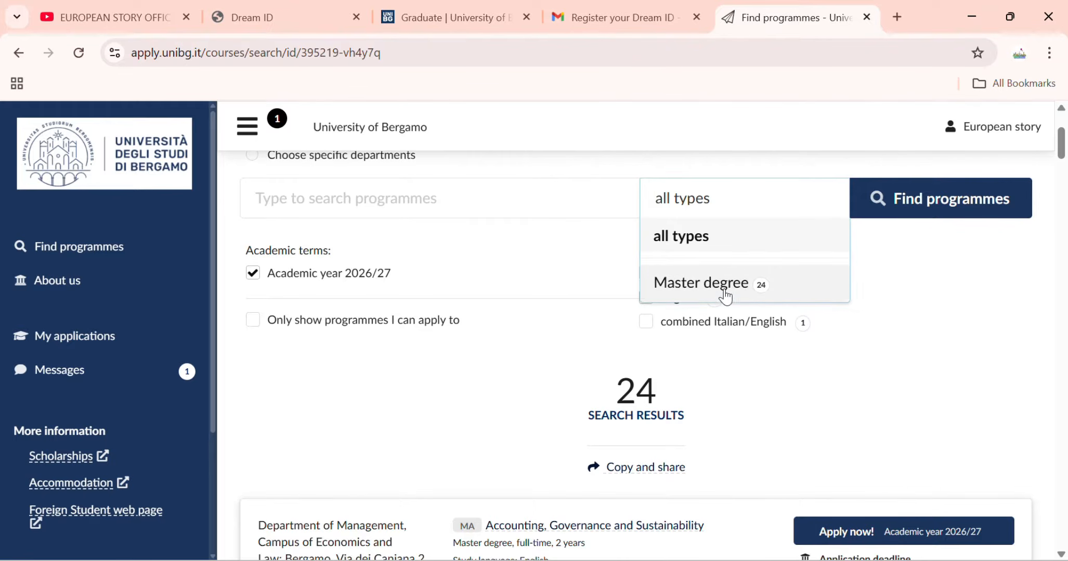
left_click(722, 412)
left_click(920, 196)
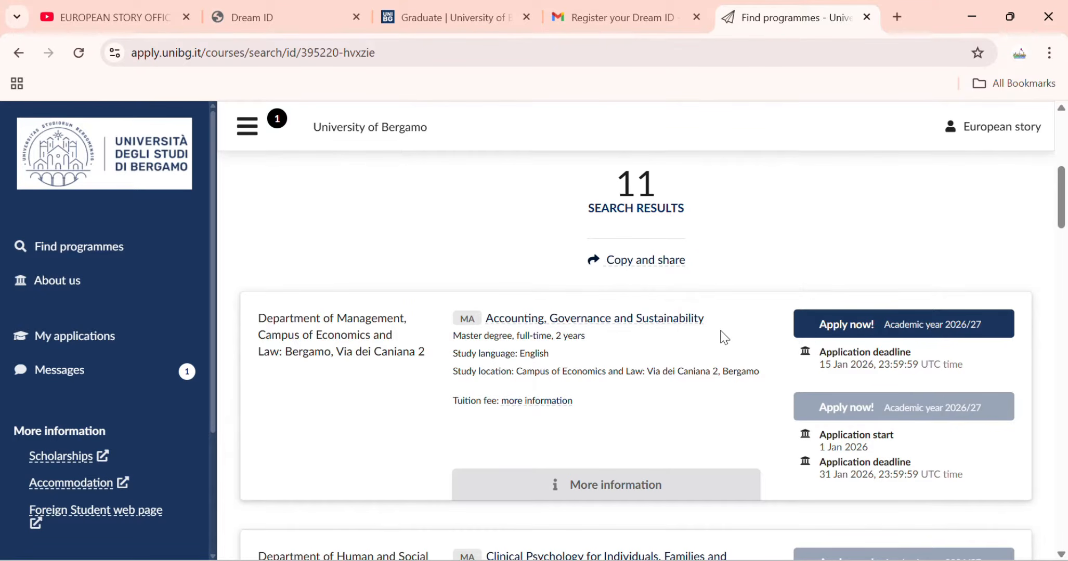
Scroll through the 11 English-taught Master results for 2026/27 and their deadlines.
scroll(724, 338, "down", 5)
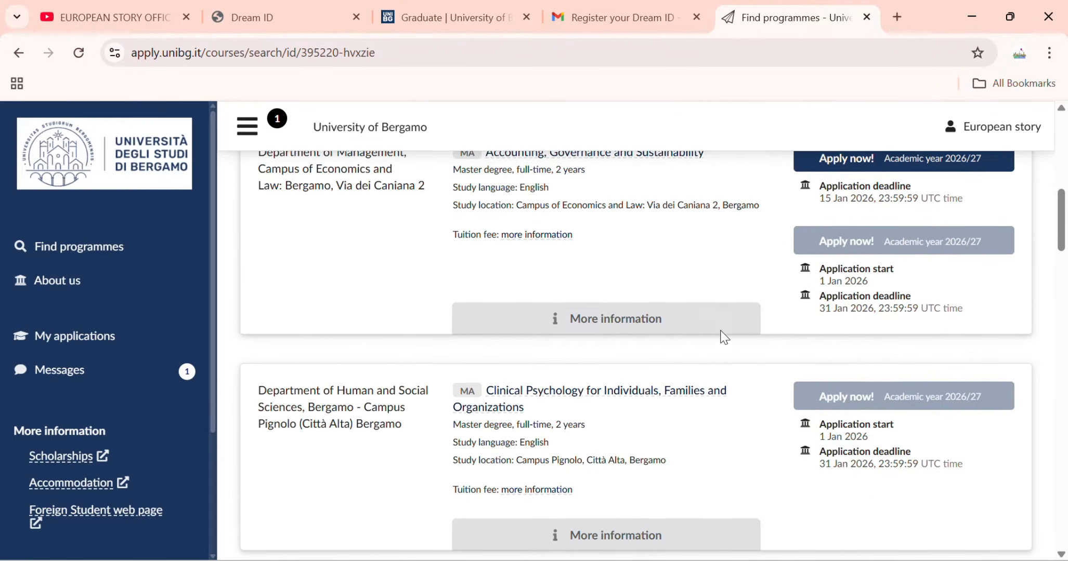
scroll(722, 335, "up", 4)
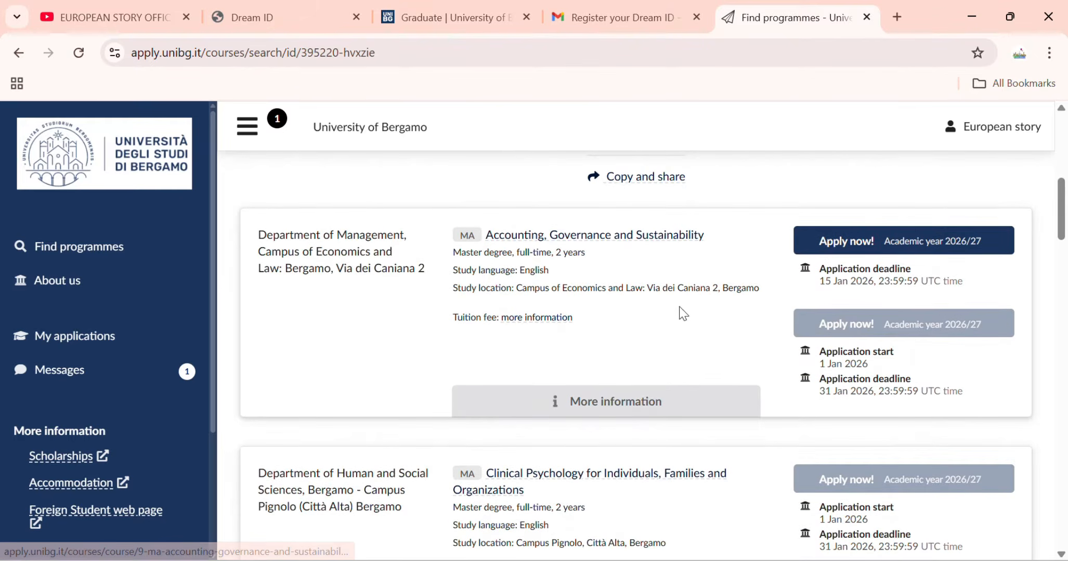
scroll(543, 345, "down", 5)
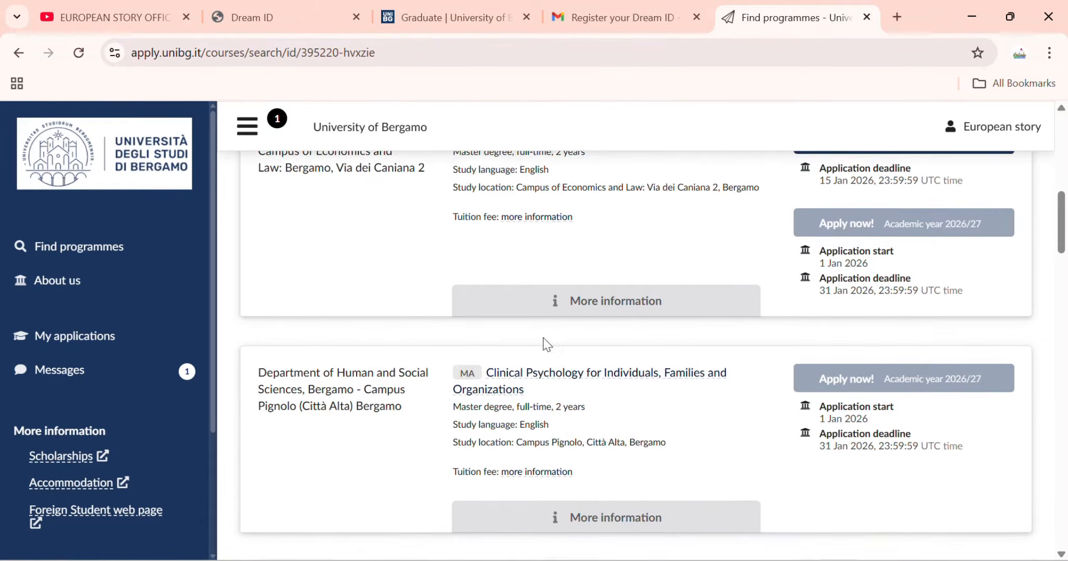
scroll(518, 366, "up", 1)
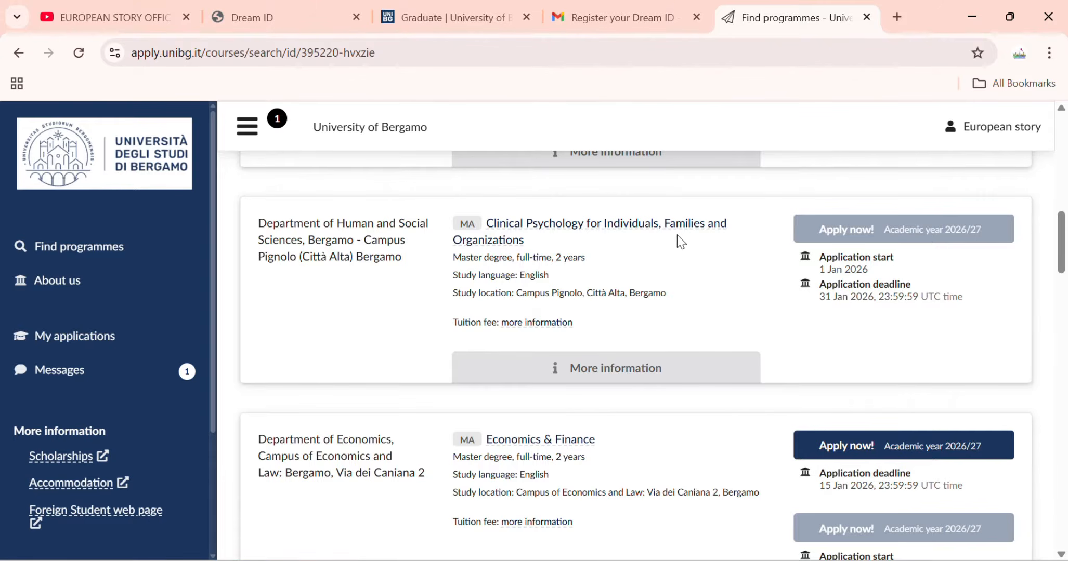
scroll(529, 262, "down", 3)
scroll(528, 268, "down", 8)
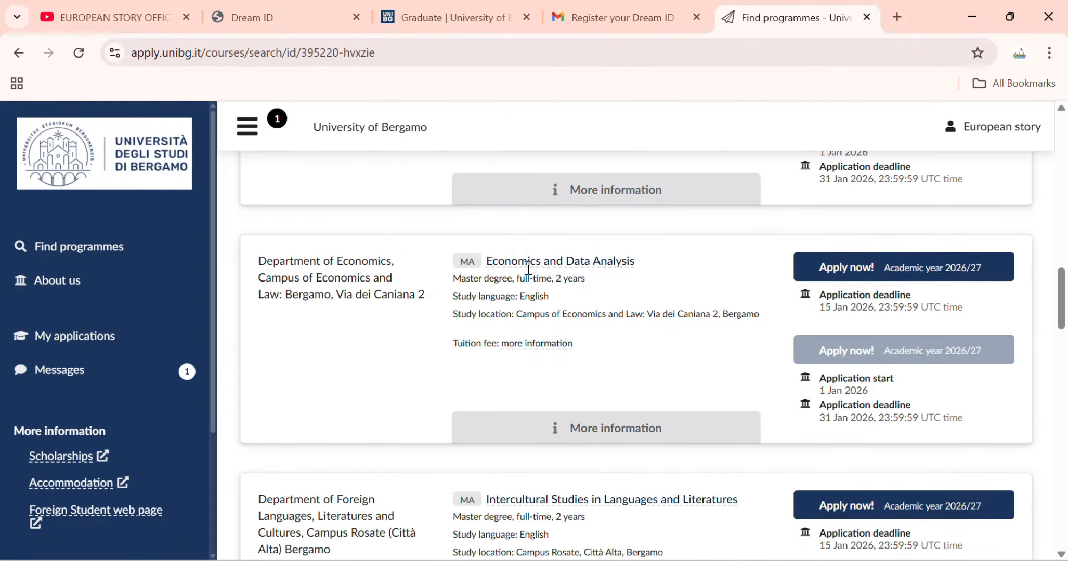
scroll(535, 285, "down", 2)
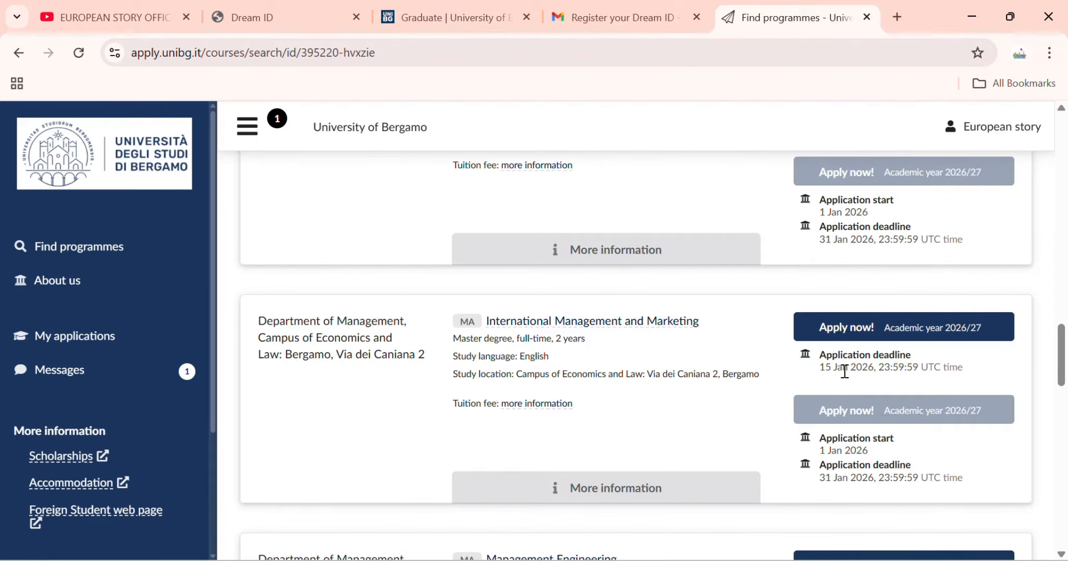
scroll(820, 376, "up", 4)
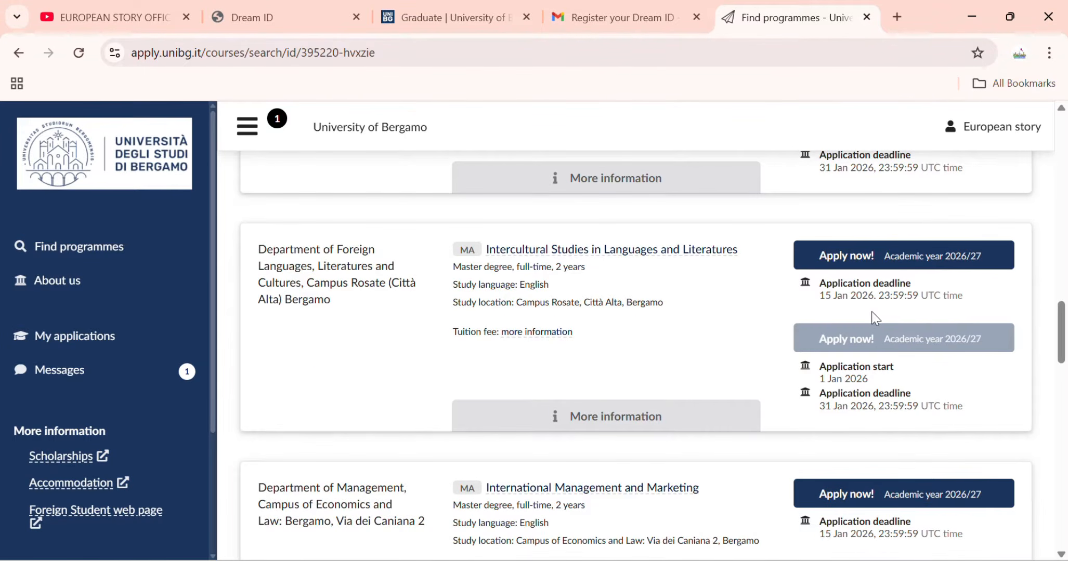
scroll(874, 316, "up", 4)
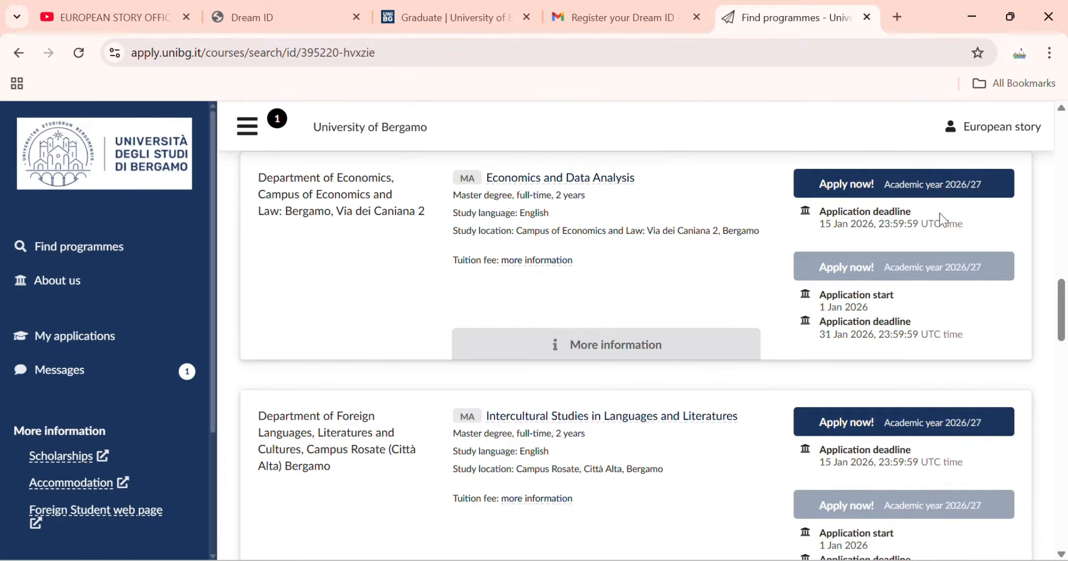
scroll(944, 221, "up", 7)
scroll(884, 250, "down", 3)
scroll(873, 266, "down", 20)
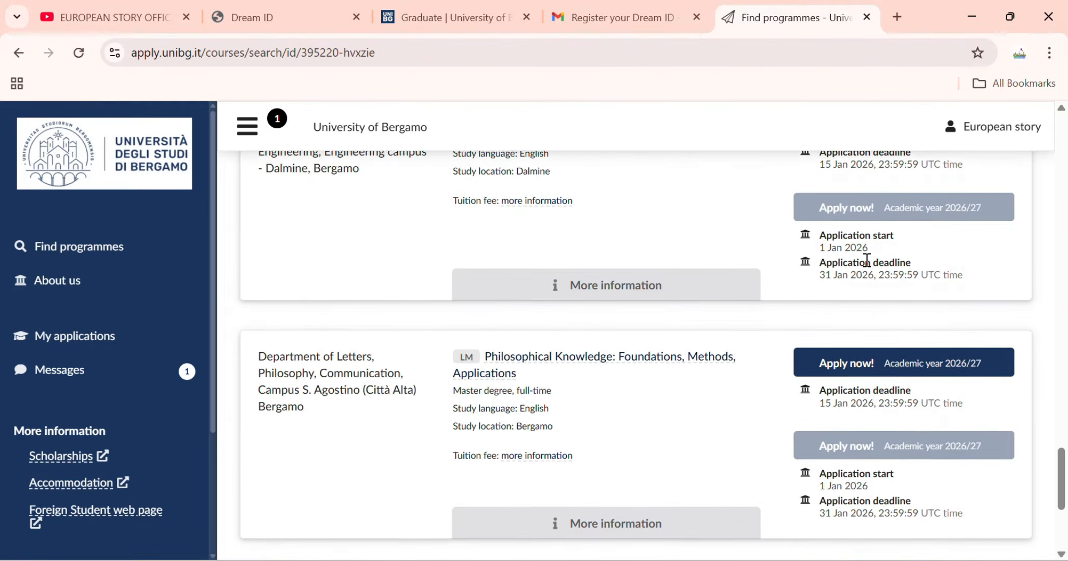
scroll(858, 266, "down", 5)
scroll(470, 379, "up", 20)
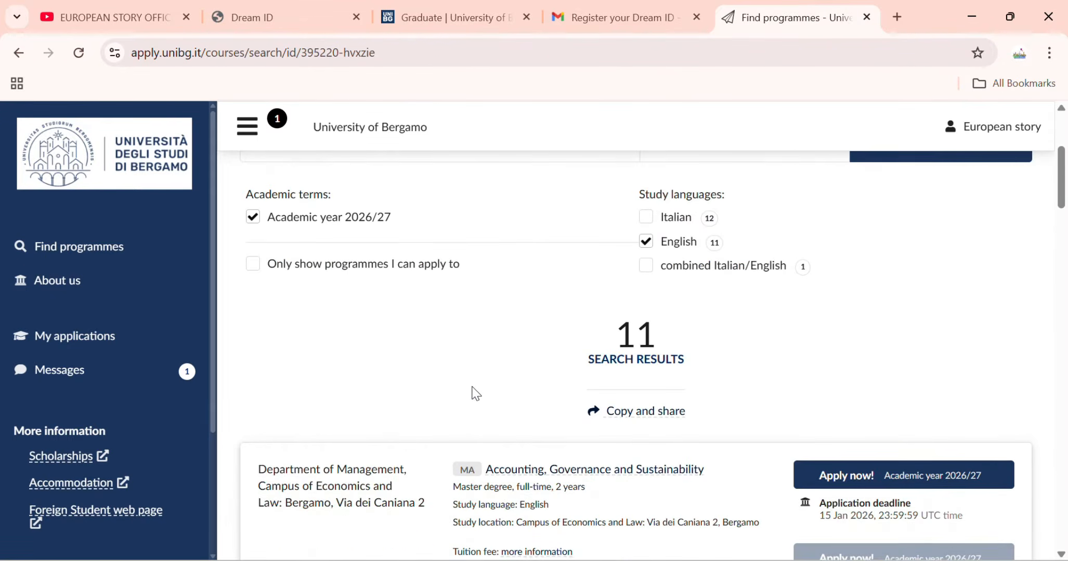
scroll(470, 385, "down", 13)
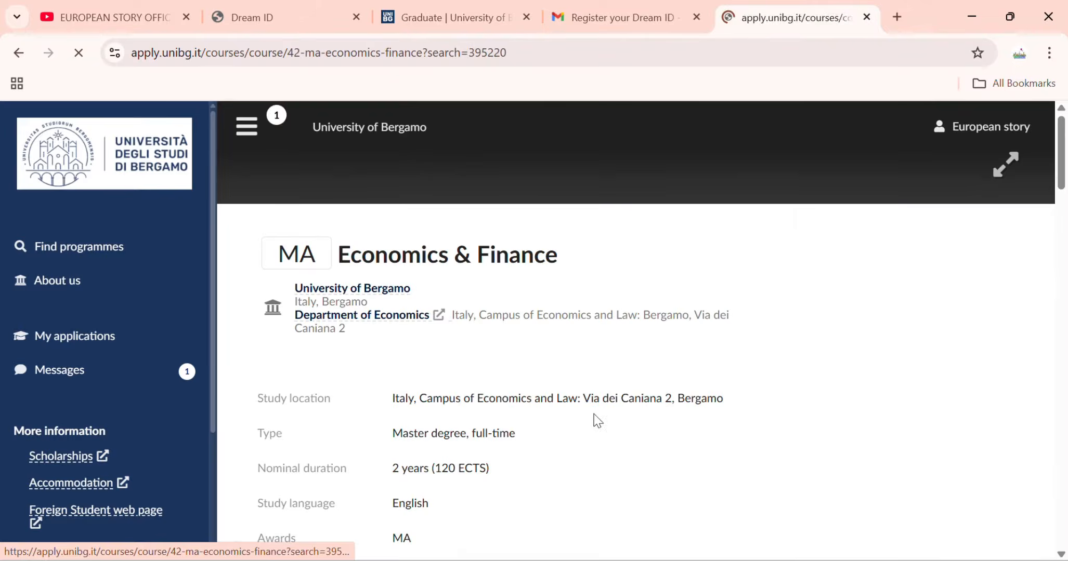
Review the MA Economics & Finance page: B2 English, five compulsory documents, 15 Jan 2026 deadline.
scroll(507, 370, "down", 3)
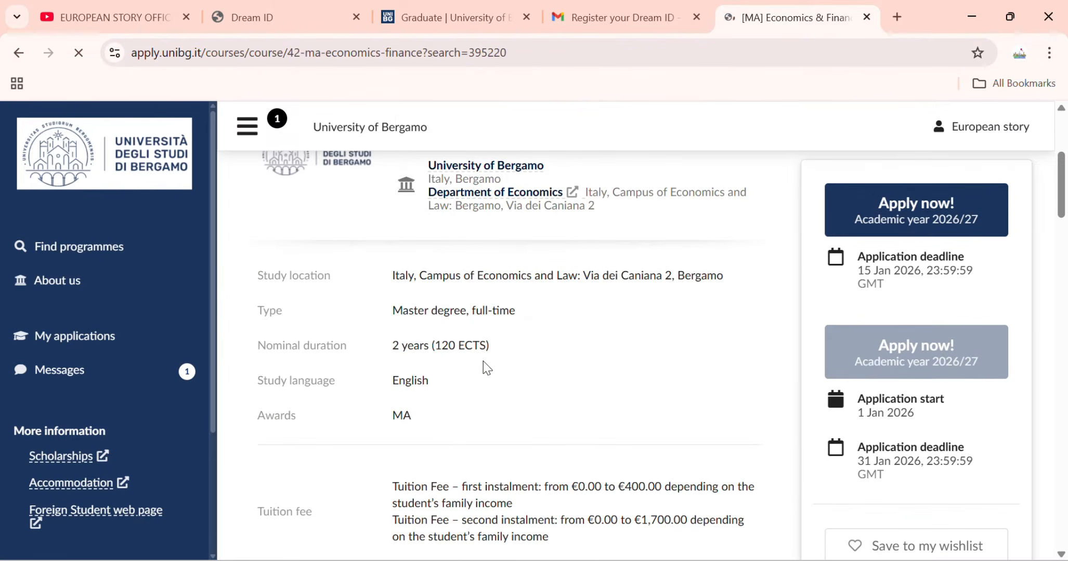
scroll(476, 369, "up", 3)
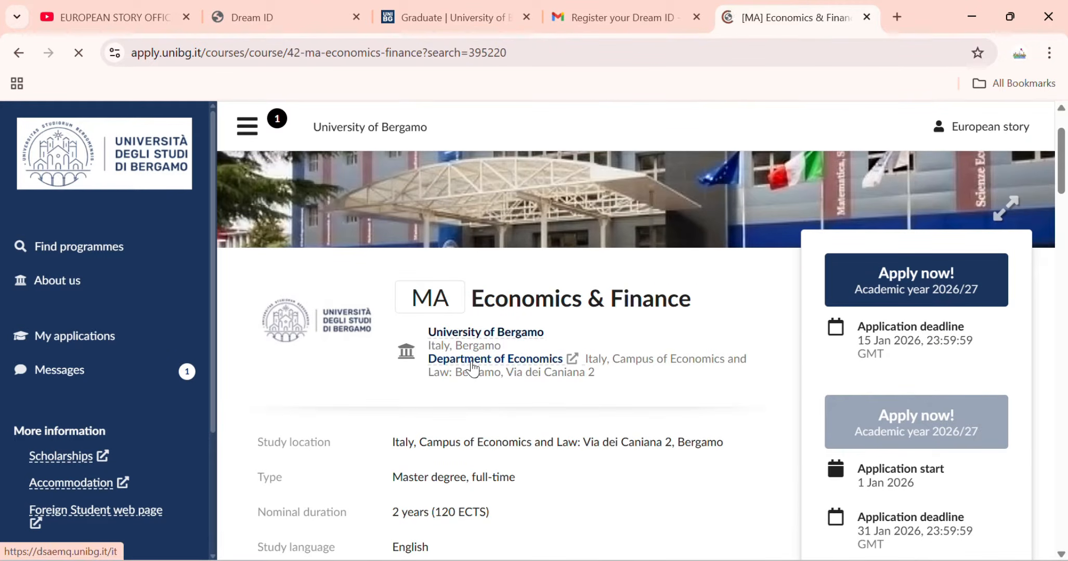
scroll(470, 368, "down", 3)
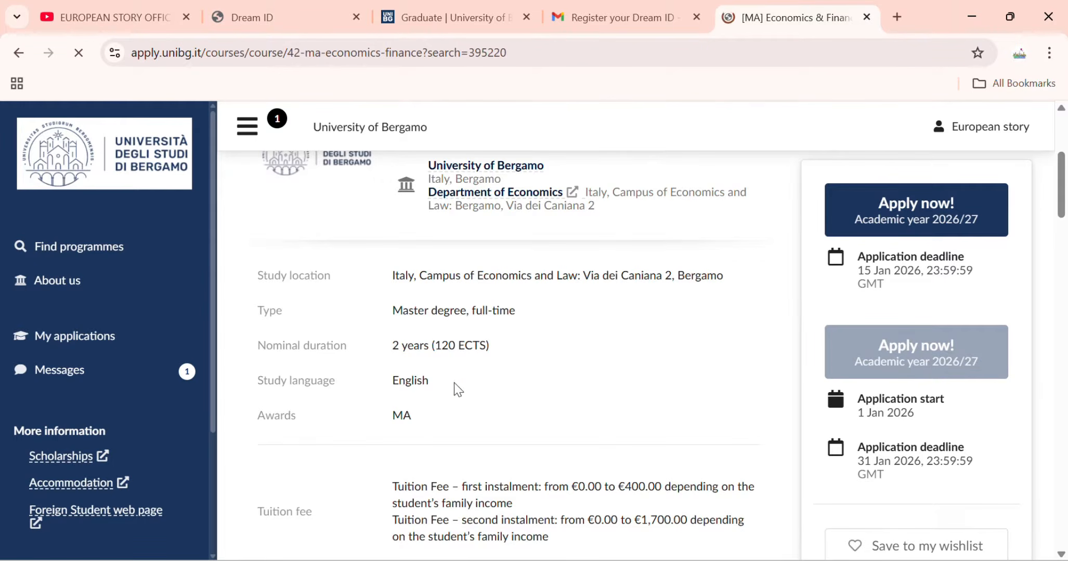
scroll(468, 346, "down", 3)
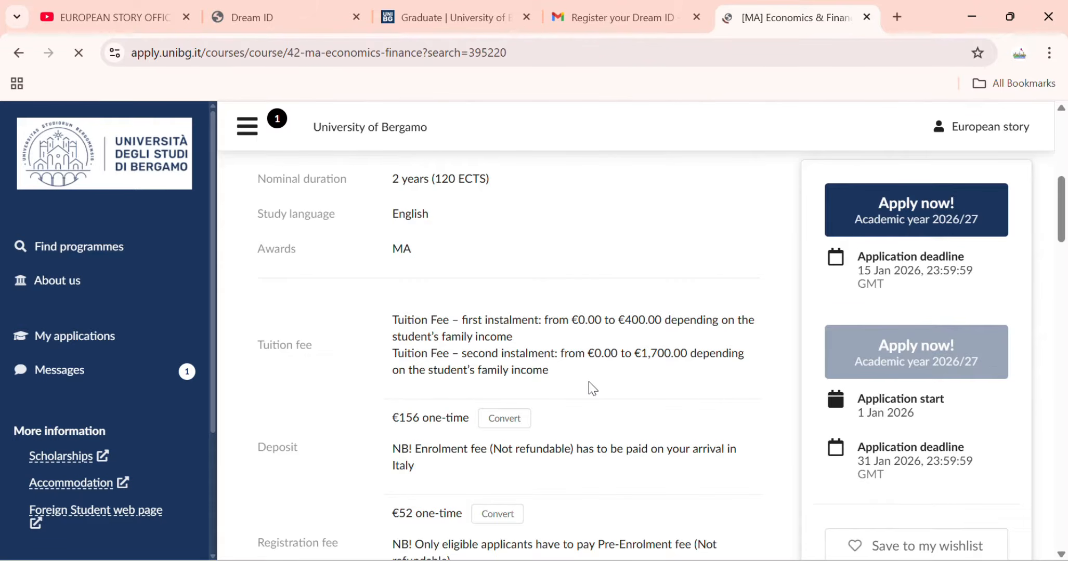
scroll(592, 389, "down", 3)
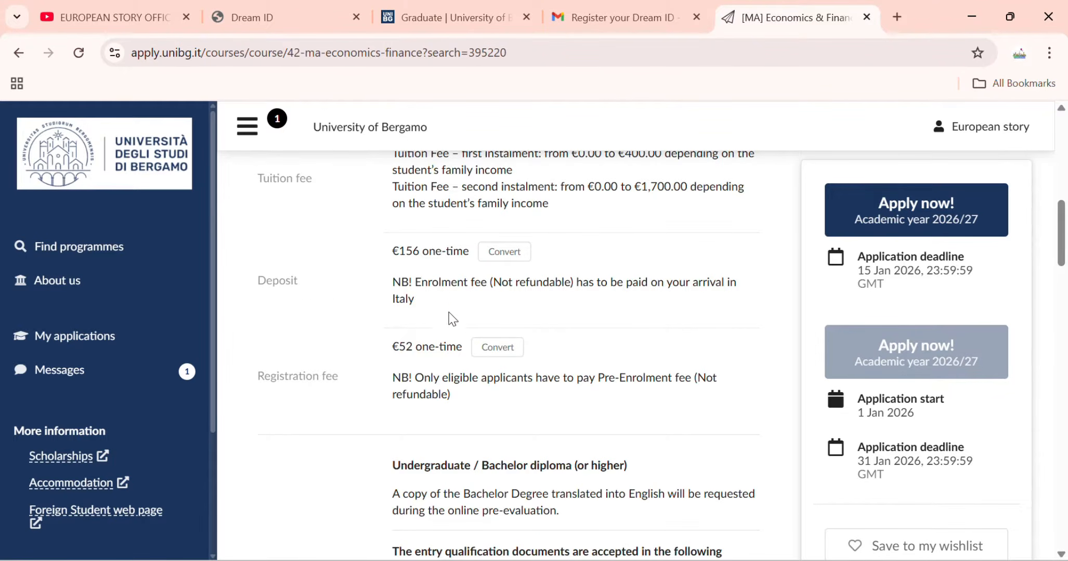
scroll(451, 332, "down", 3)
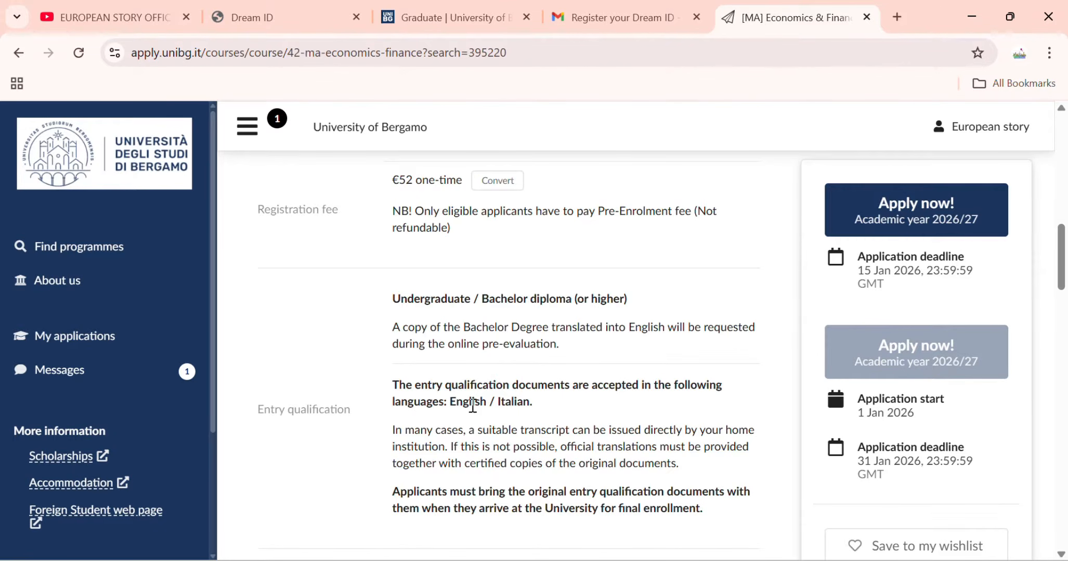
scroll(450, 451, "down", 3)
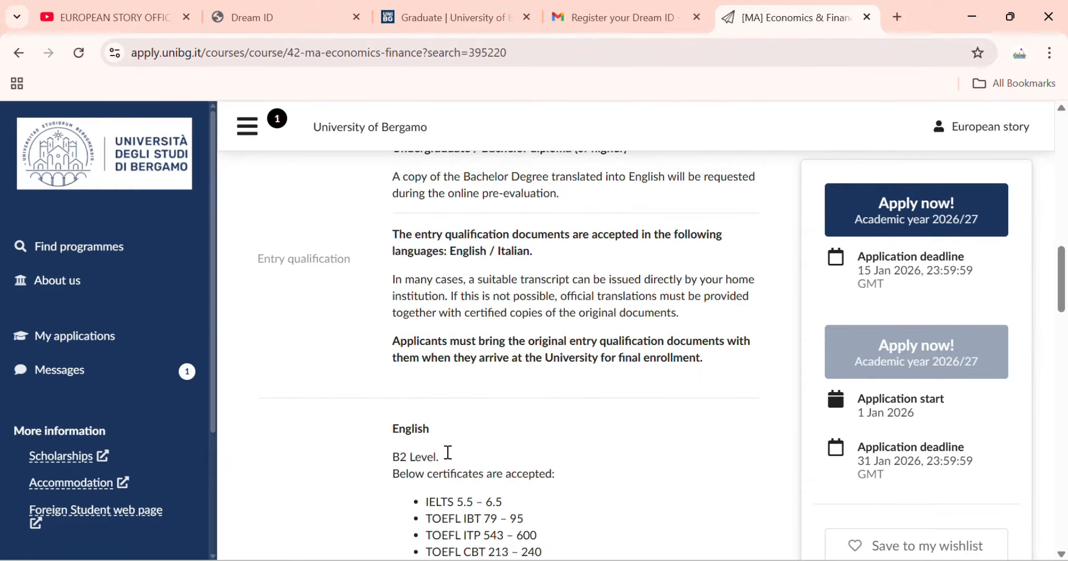
scroll(448, 452, "down", 2)
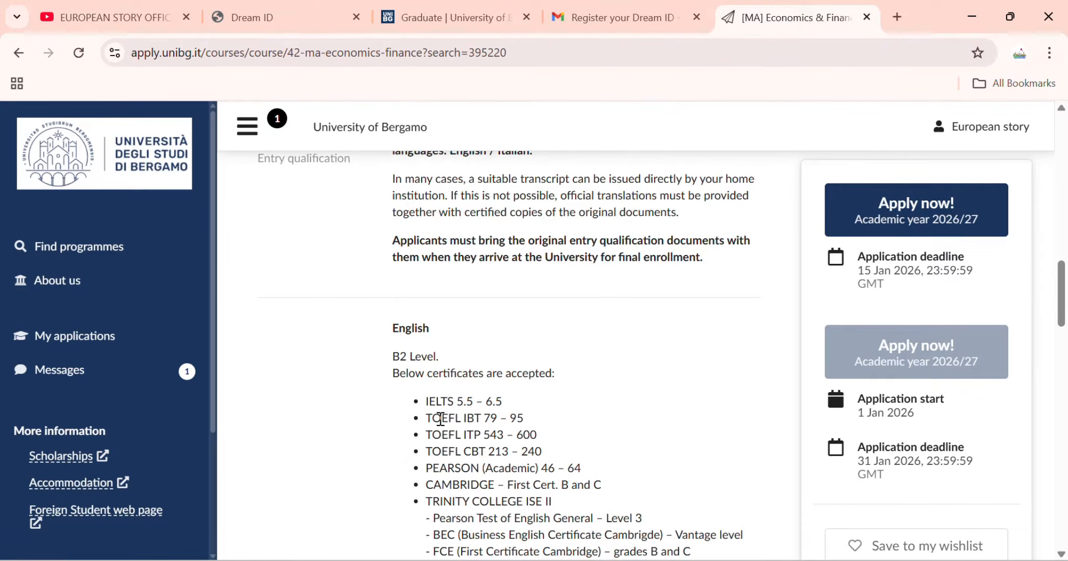
scroll(441, 416, "down", 2)
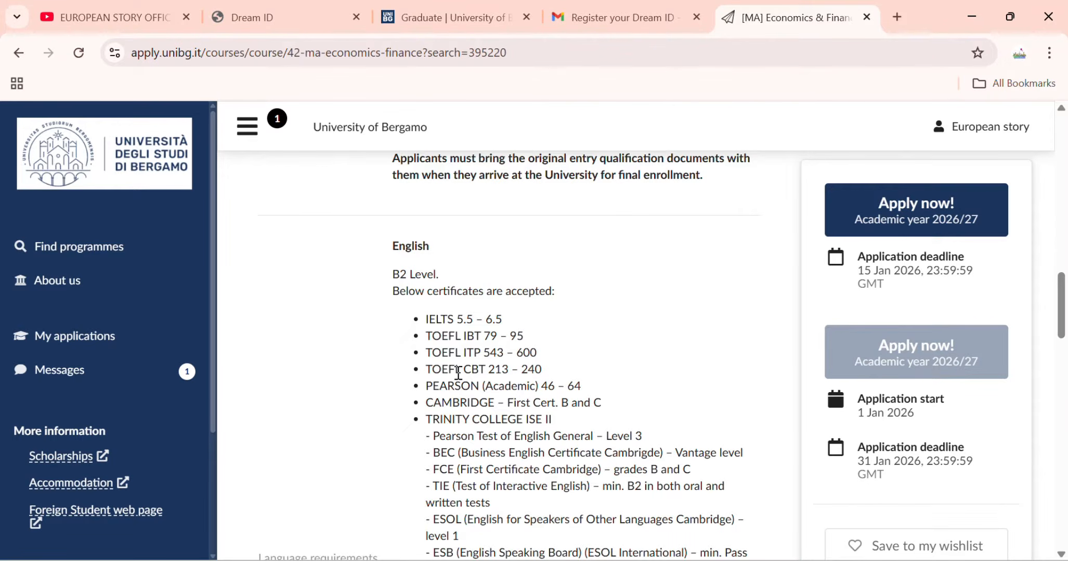
scroll(451, 366, "down", 2)
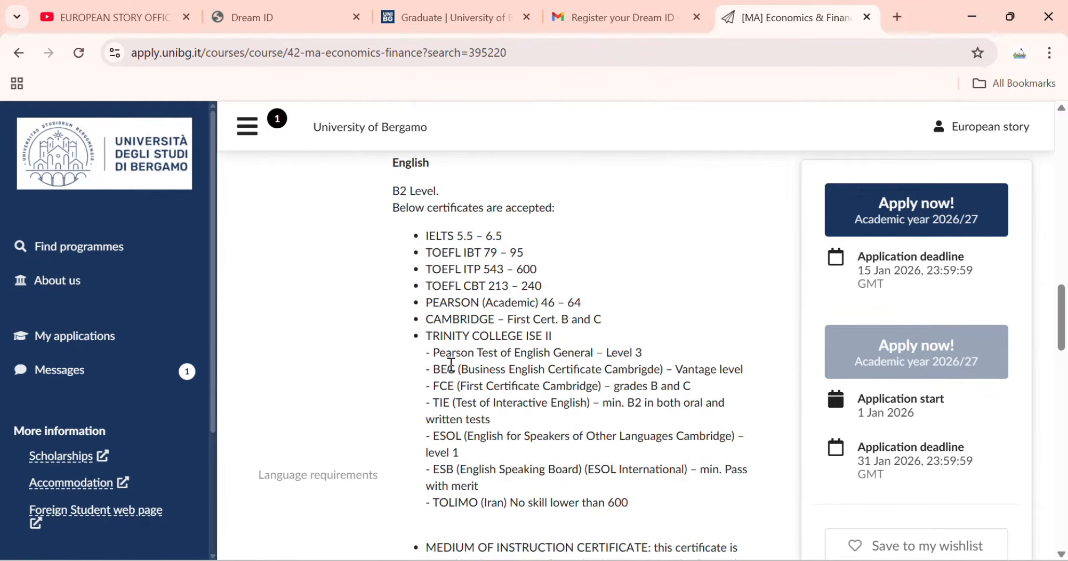
scroll(450, 363, "down", 8)
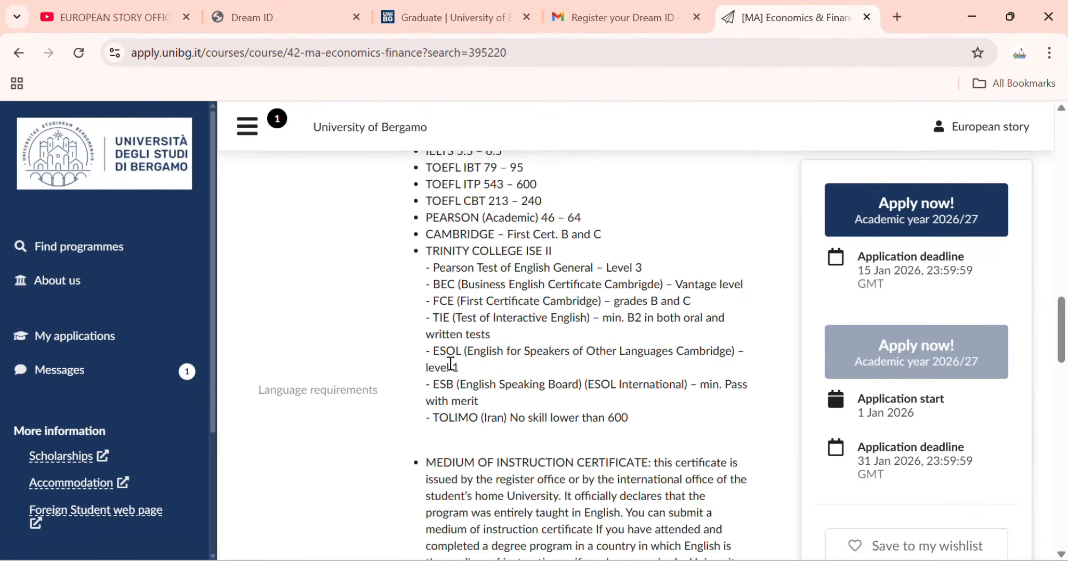
scroll(448, 362, "down", 3)
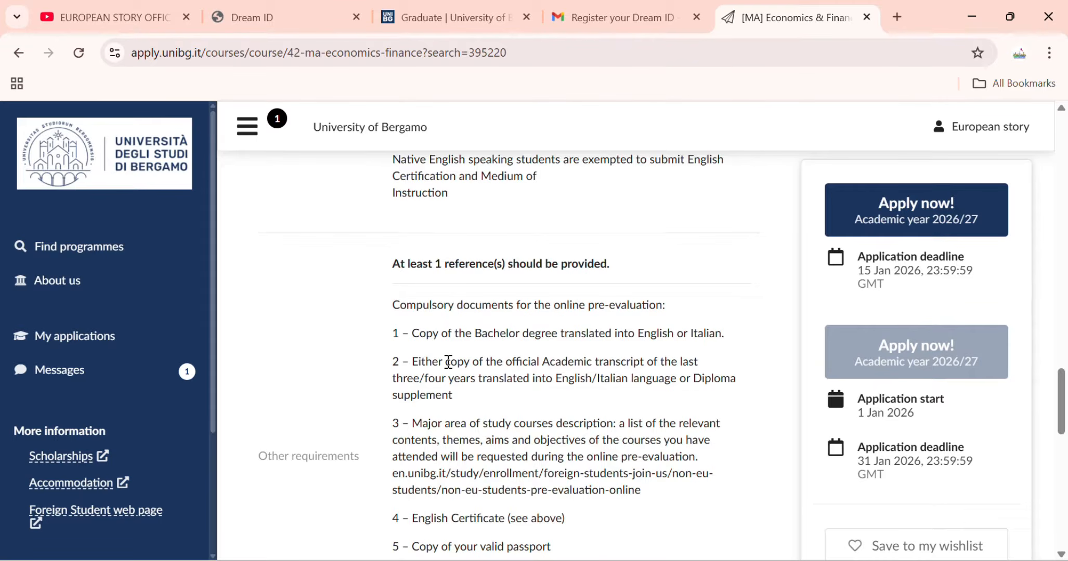
scroll(381, 384, "down", 8)
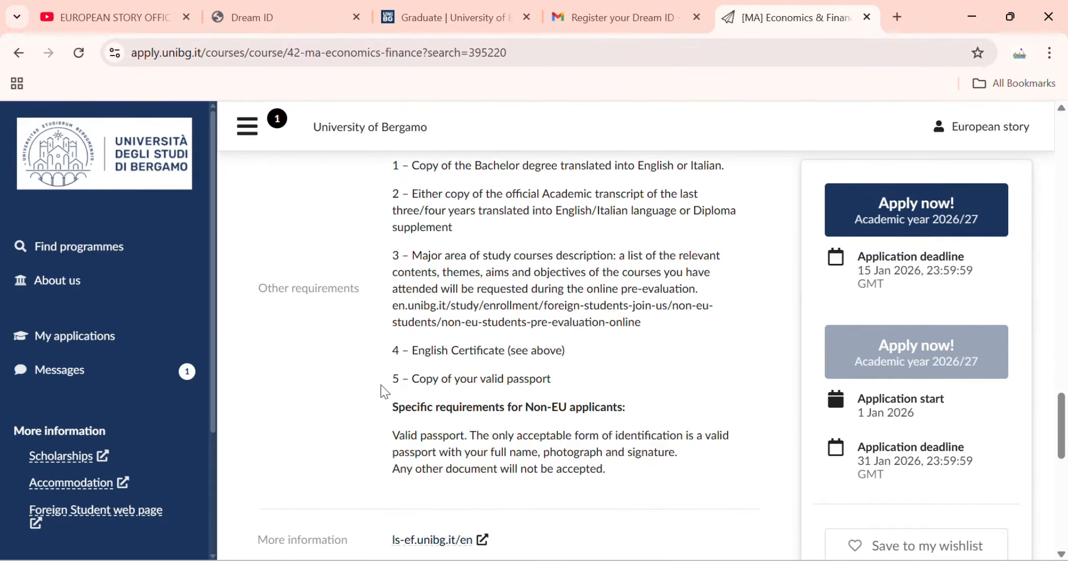
scroll(382, 392, "down", 1)
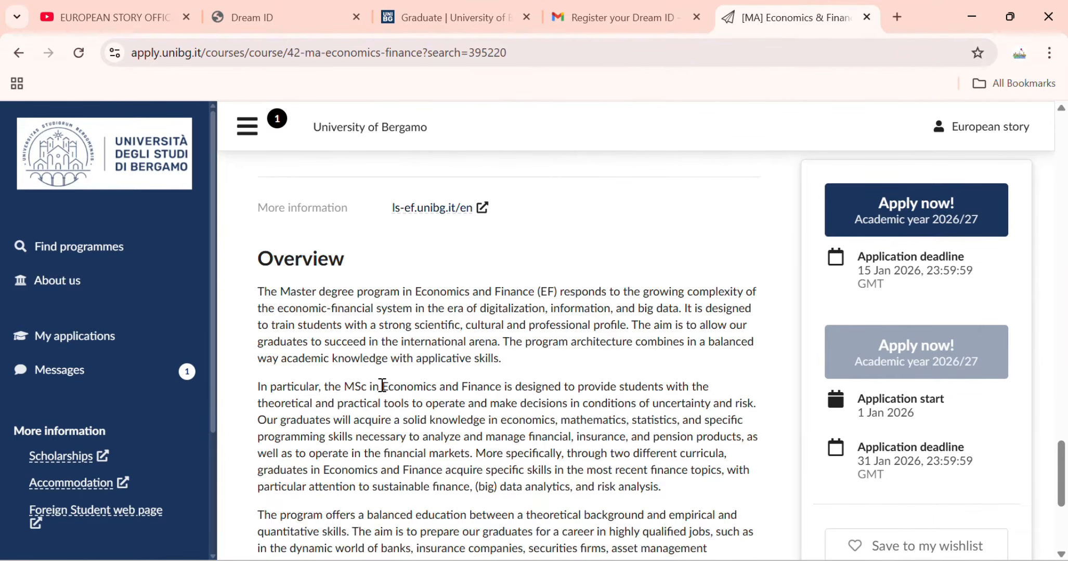
scroll(382, 385, "up", 12)
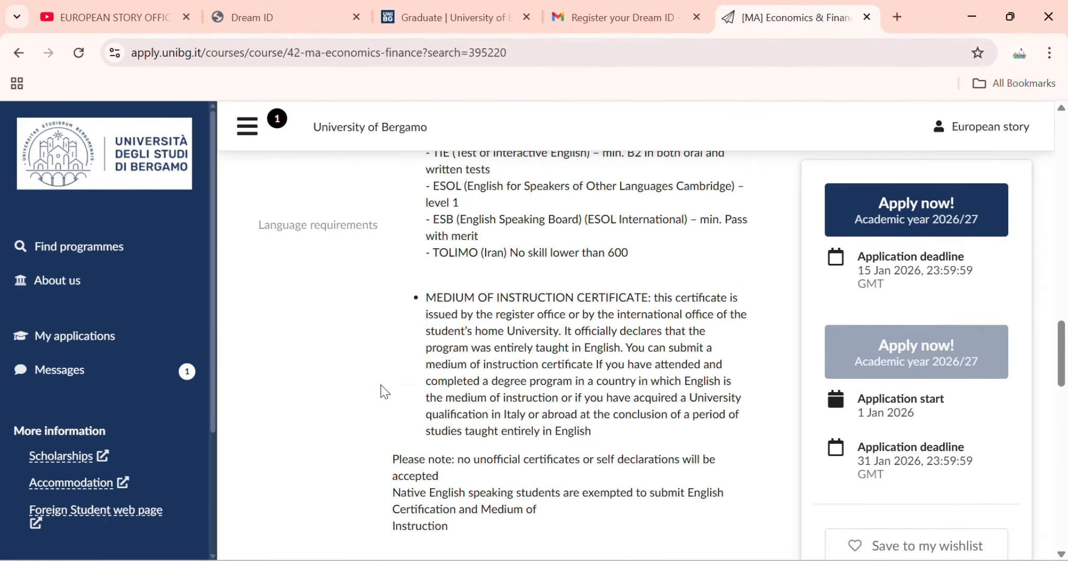
scroll(384, 392, "up", 15)
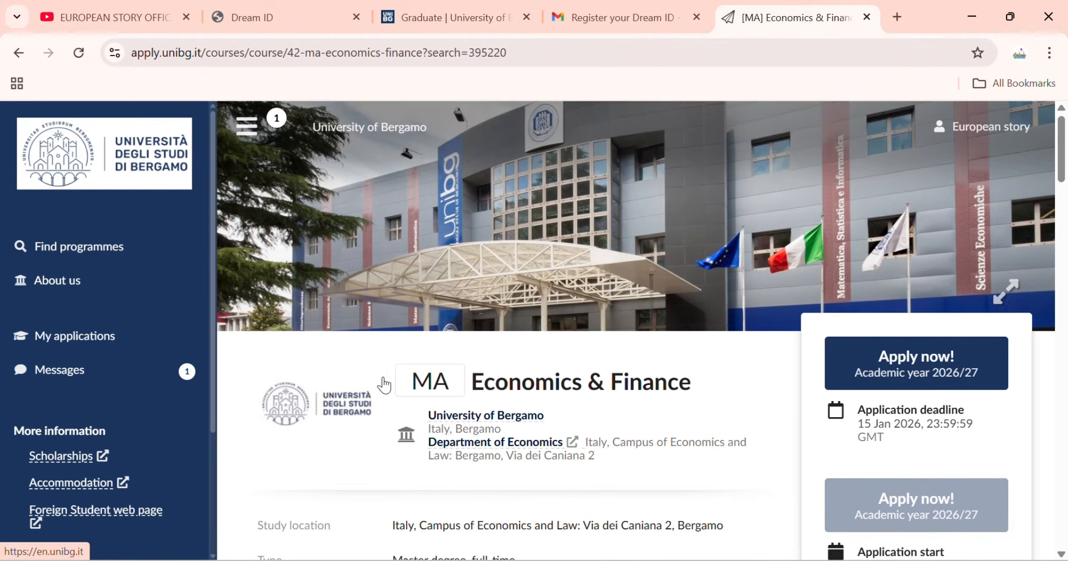
Apply to MA Economics & Finance for 2026/27 and go to the Profile section.
left_click(928, 370)
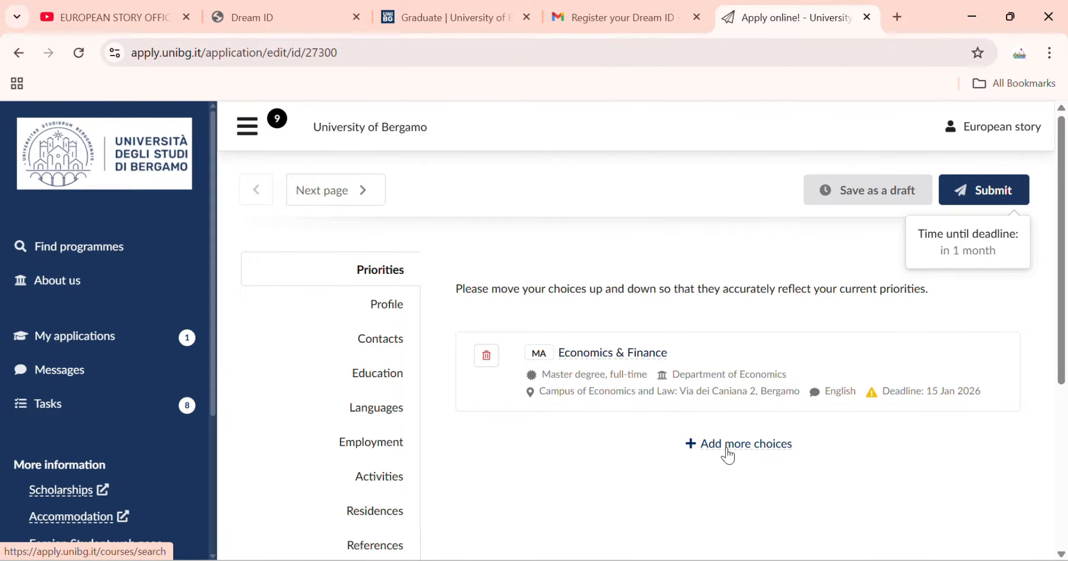
scroll(558, 462, "down", 2)
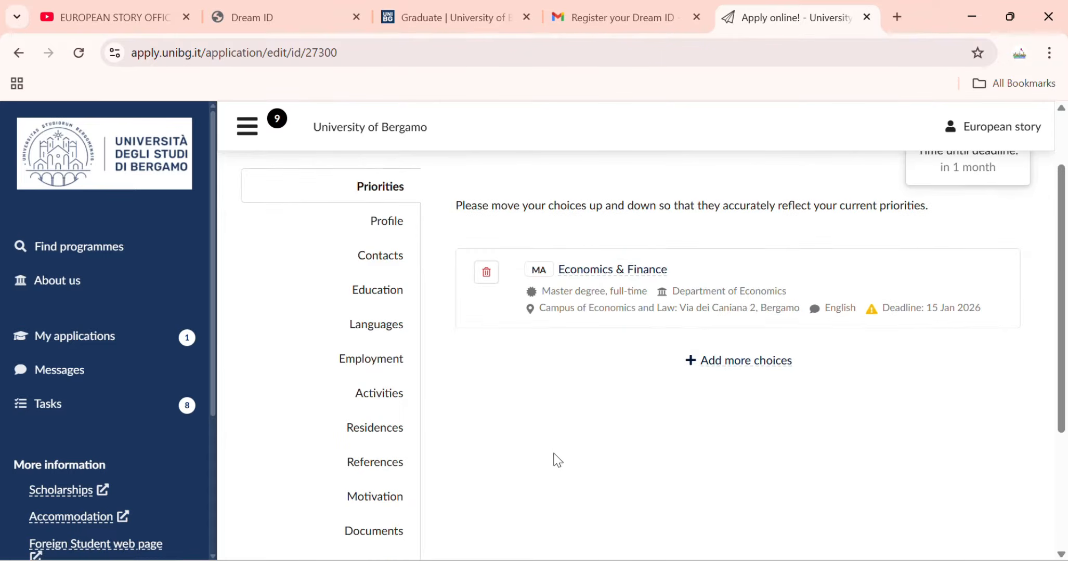
left_click(384, 222)
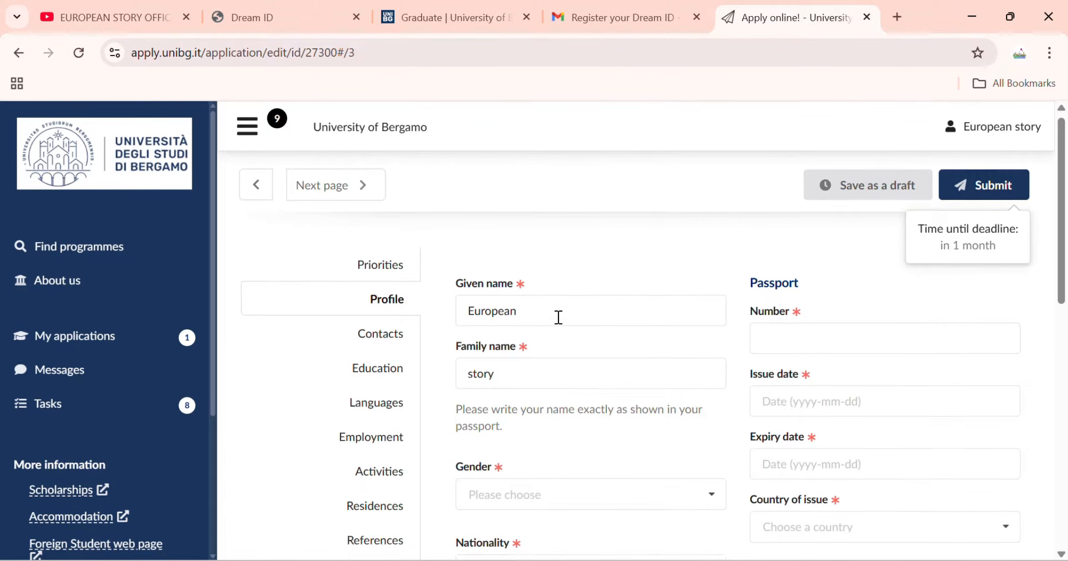
Enter the passport number.
scroll(546, 259, "down", 3)
scroll(544, 219, "up", 2)
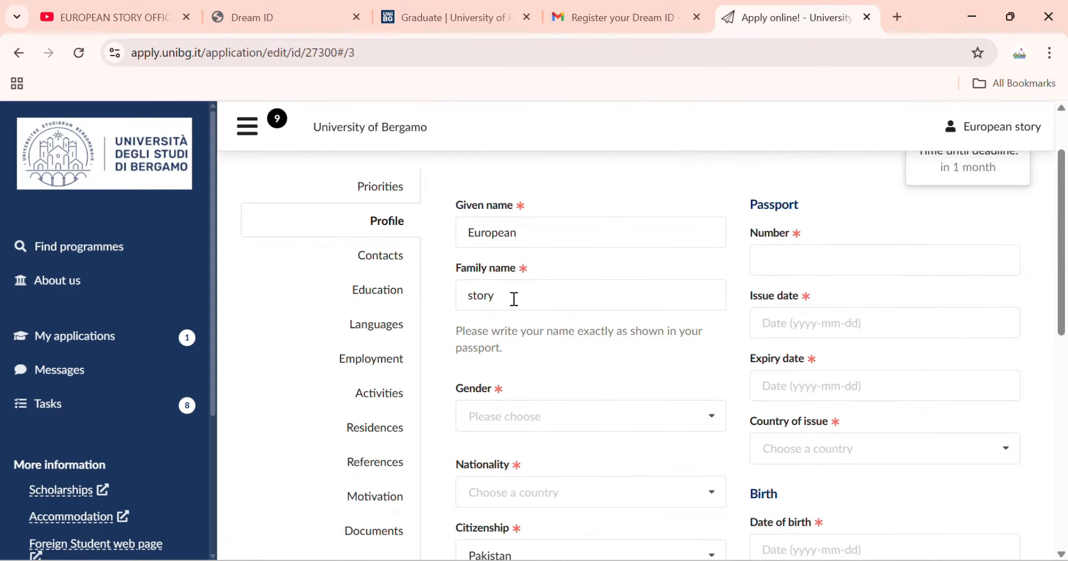
left_click(790, 265)
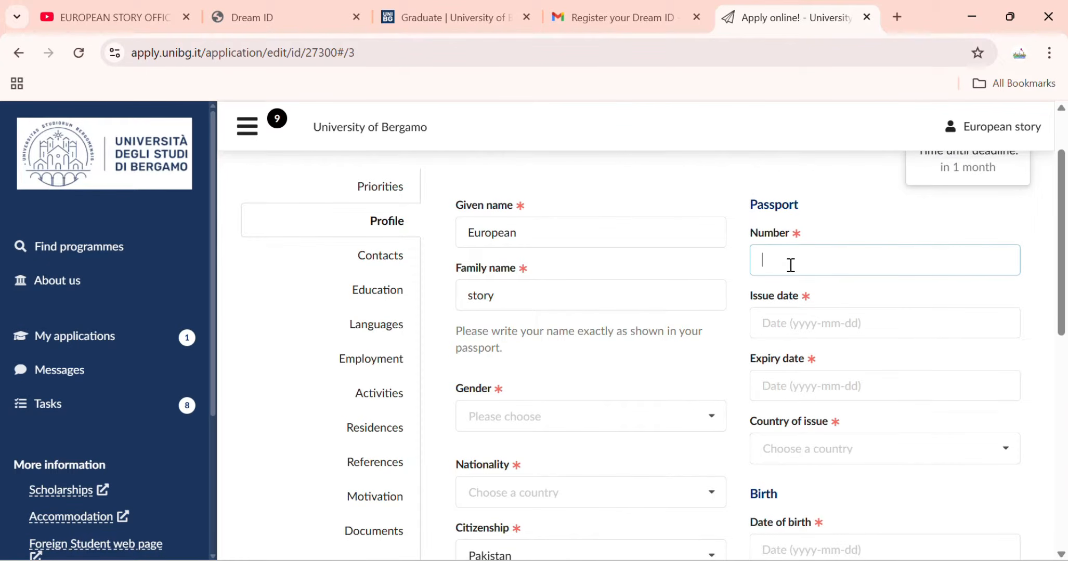
Set the passport issue date to 2018-06-14 and expiry date to 2026-10-07.
scroll(651, 362, "down", 2)
scroll(690, 298, "up", 2)
left_click(786, 320)
scroll(849, 436, "down", 1)
scroll(848, 435, "down", 3)
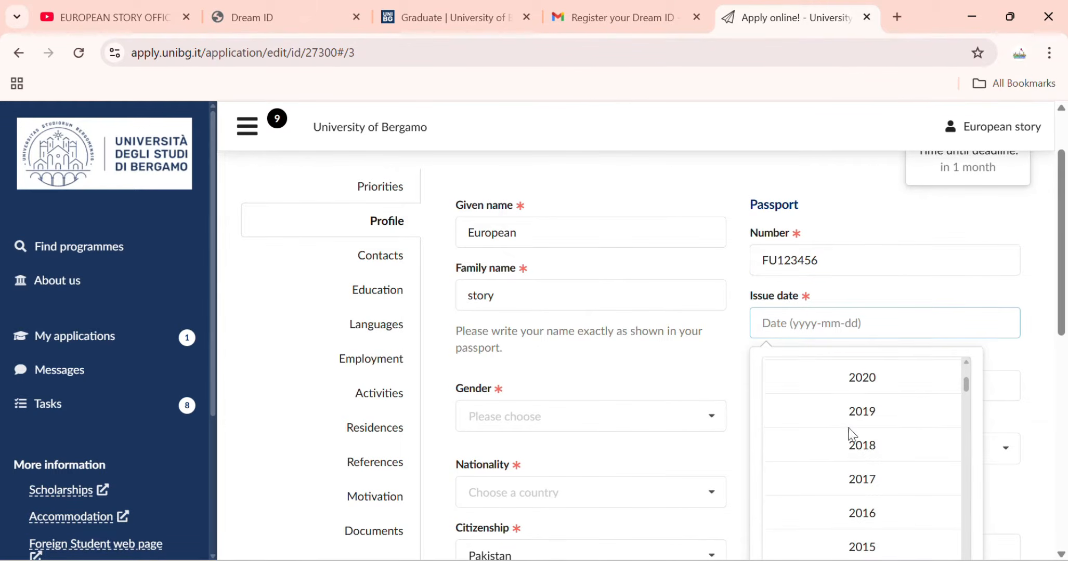
left_click(849, 441)
left_click(846, 445)
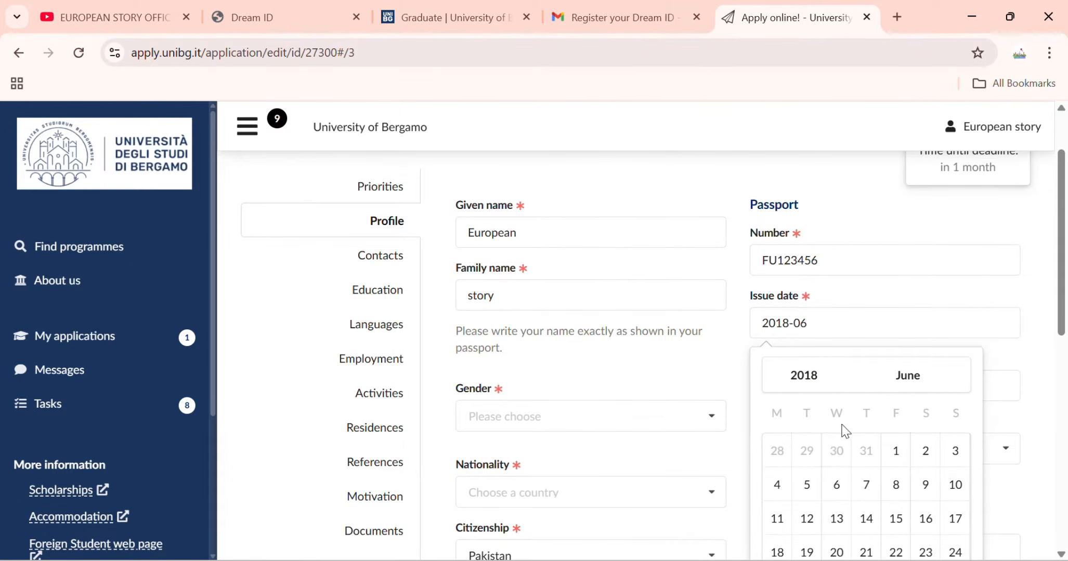
left_click(858, 515)
scroll(827, 301, "down", 1)
left_click(826, 302)
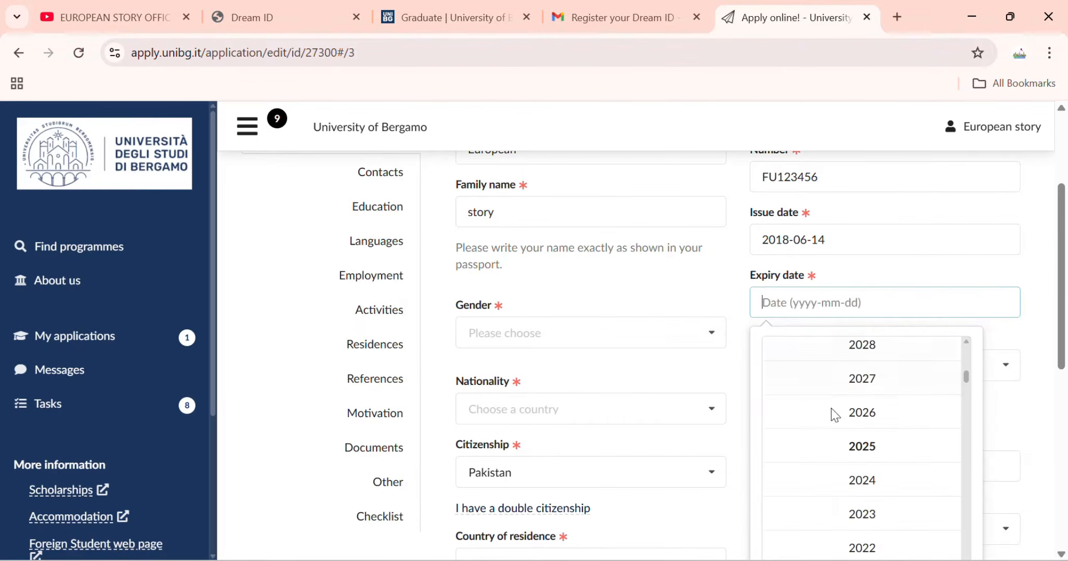
left_click(830, 414)
left_click(841, 469)
left_click(839, 464)
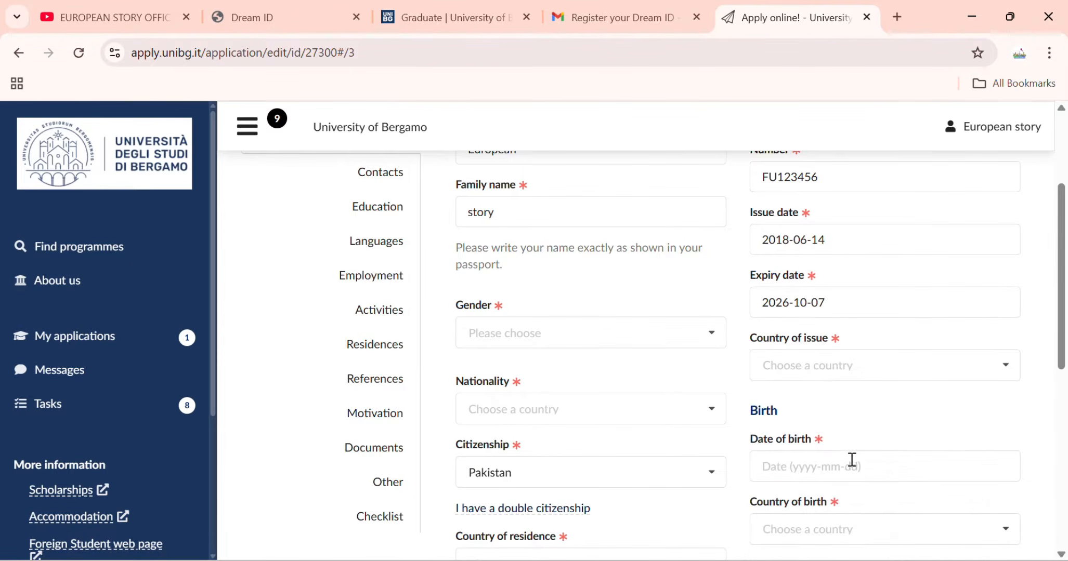
Select Pakistan as the passport's country of issue.
left_click(837, 378)
type("pa")
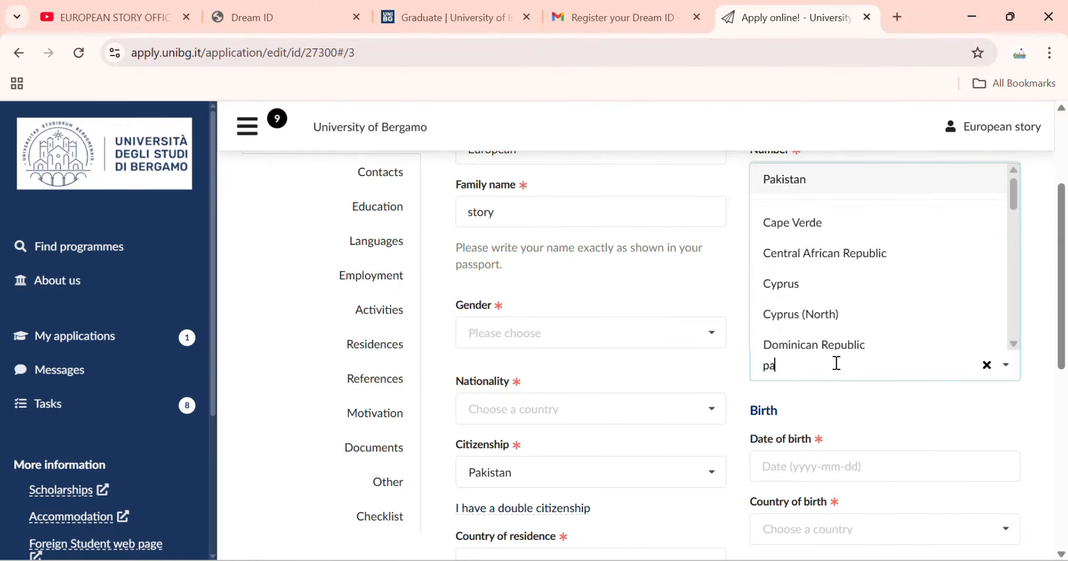
type("kist")
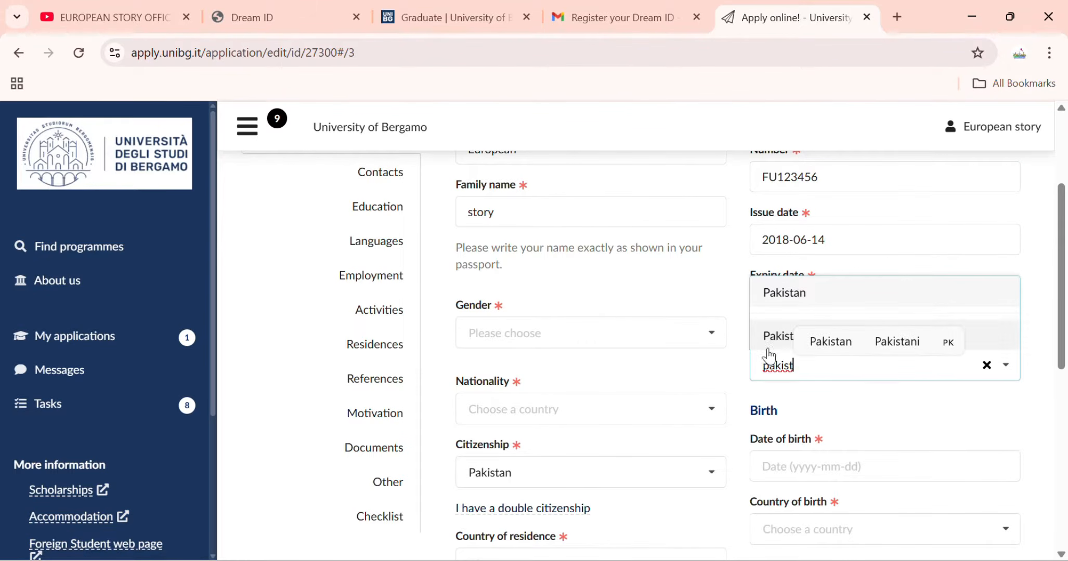
left_click(780, 335)
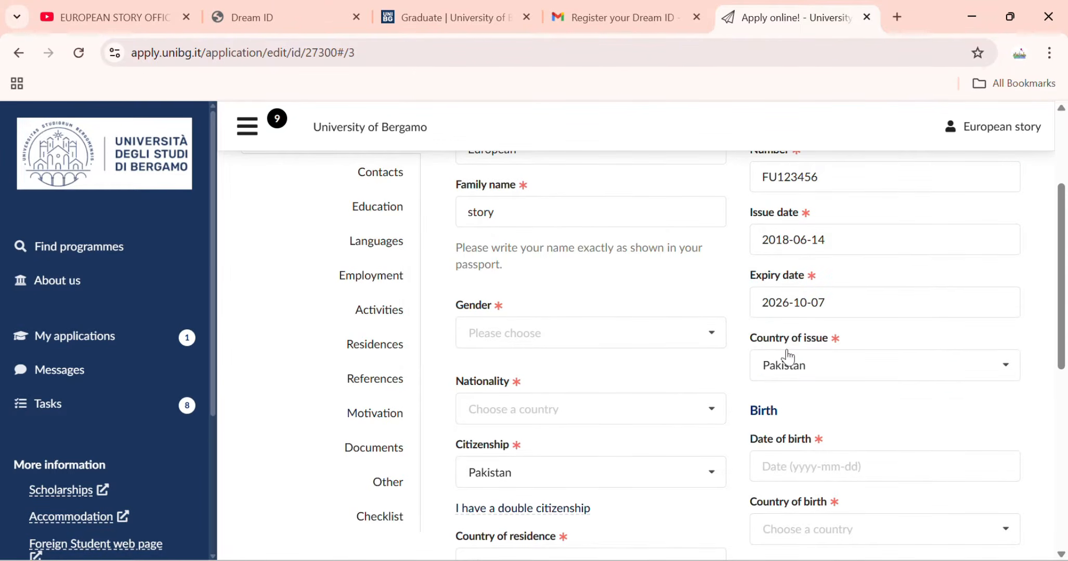
scroll(788, 357, "down", 3)
scroll(572, 264, "up", 2)
Set gender to male and nationality to Pakistan.
left_click(582, 257)
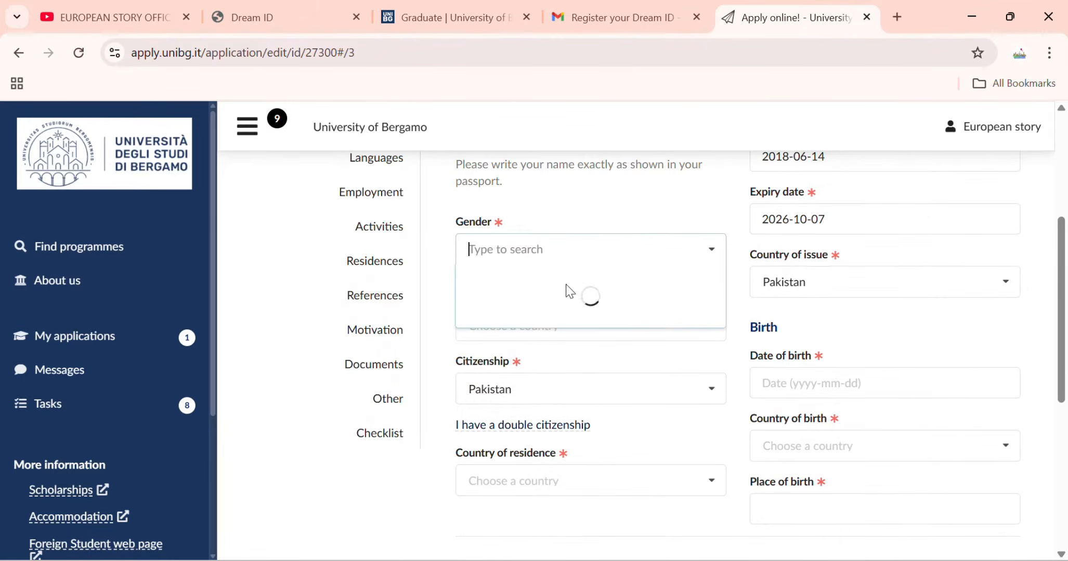
left_click(513, 285)
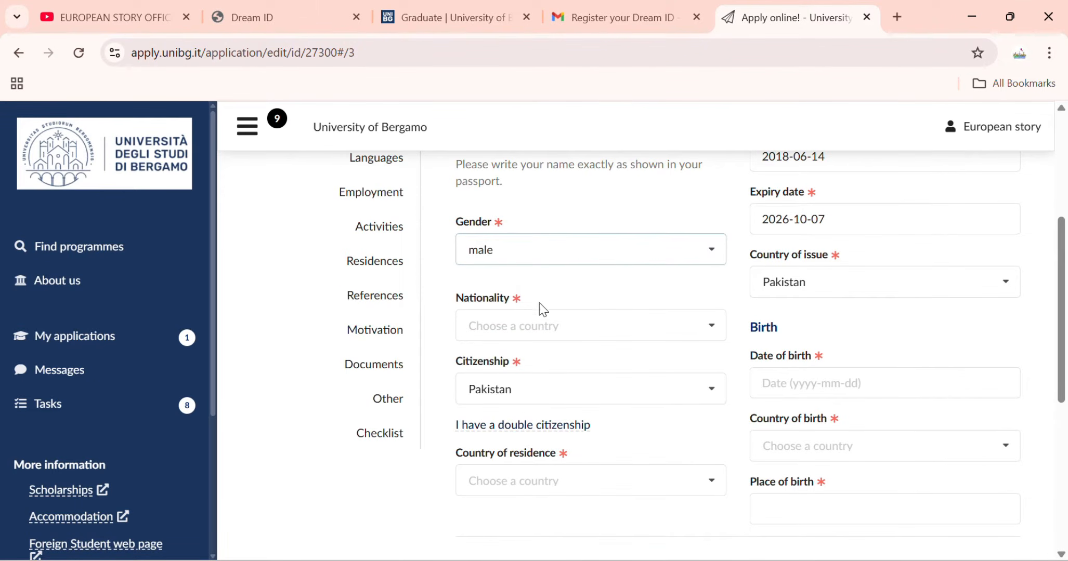
left_click(547, 321)
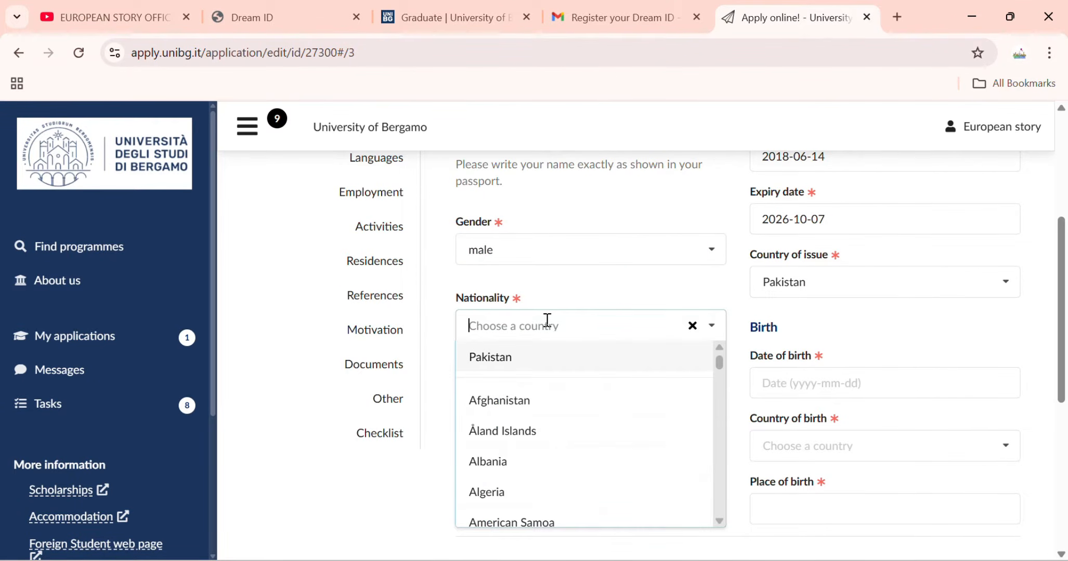
left_click(542, 356)
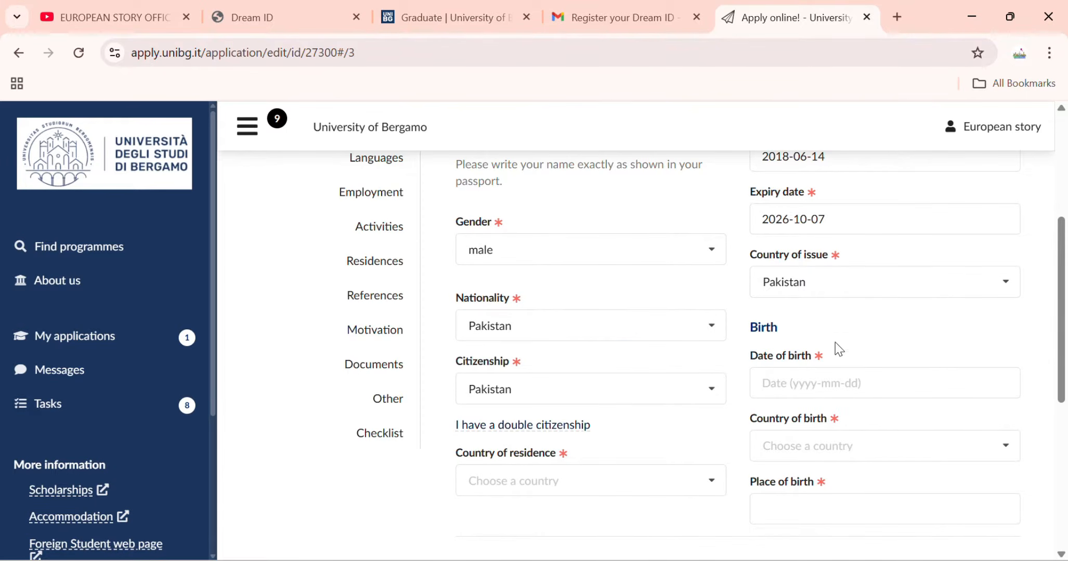
left_click(604, 397)
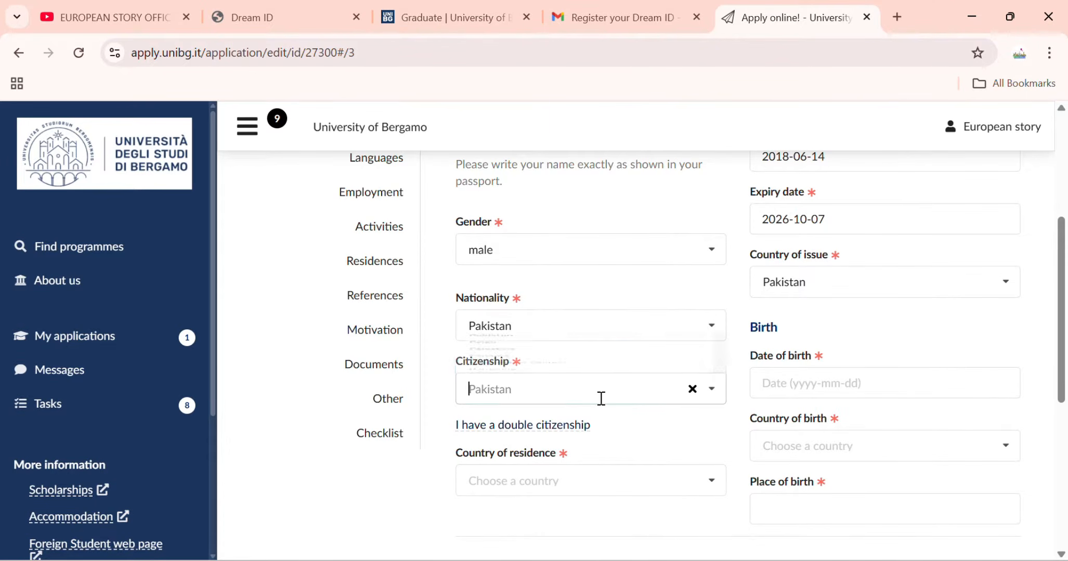
Set the date of birth to 2008-06-04.
left_click(798, 394)
scroll(841, 489, "down", 8)
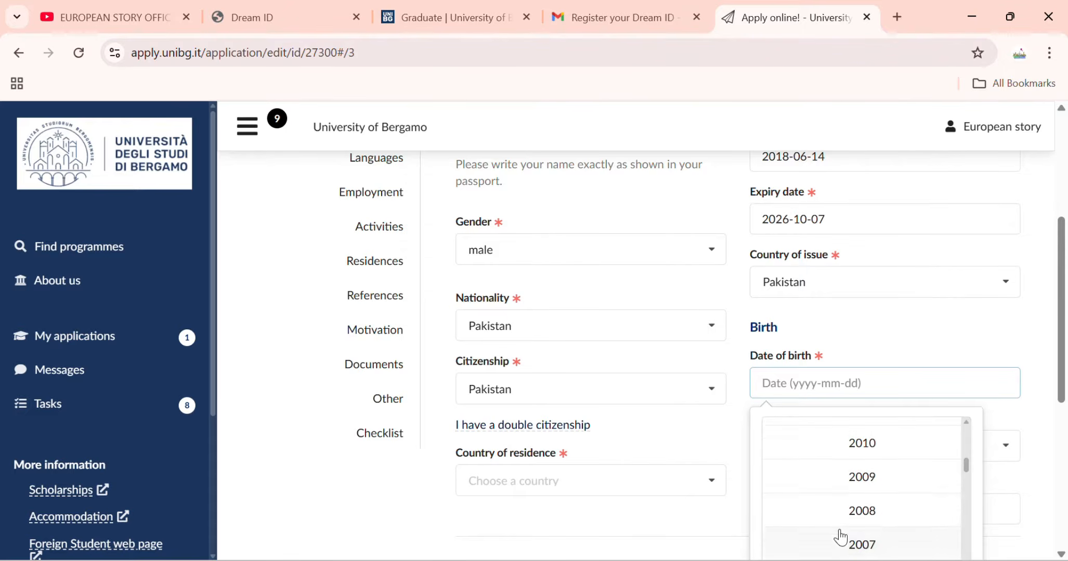
left_click(839, 520)
left_click(838, 513)
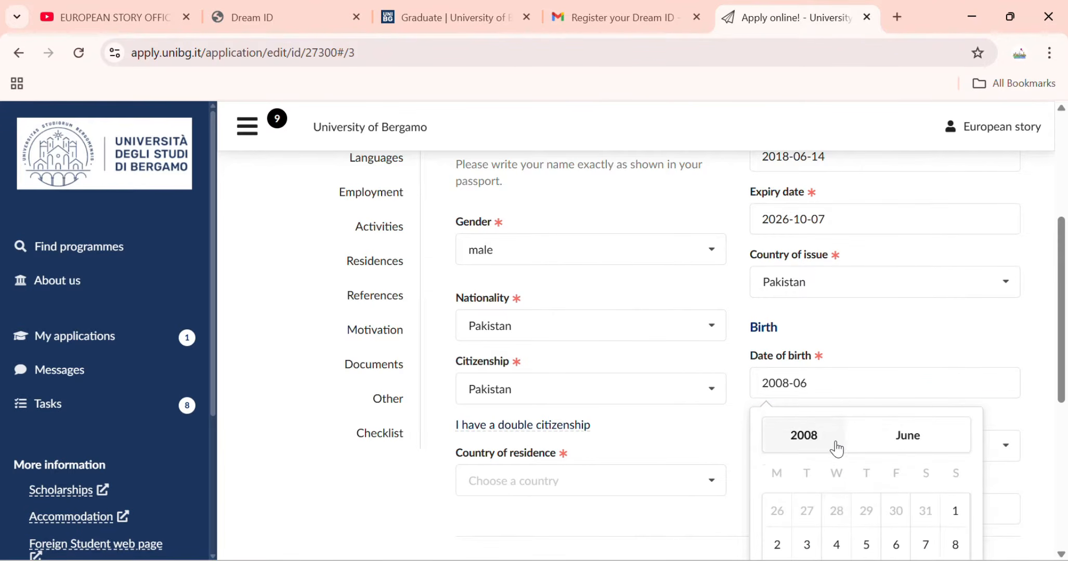
left_click(846, 533)
scroll(785, 504, "down", 3)
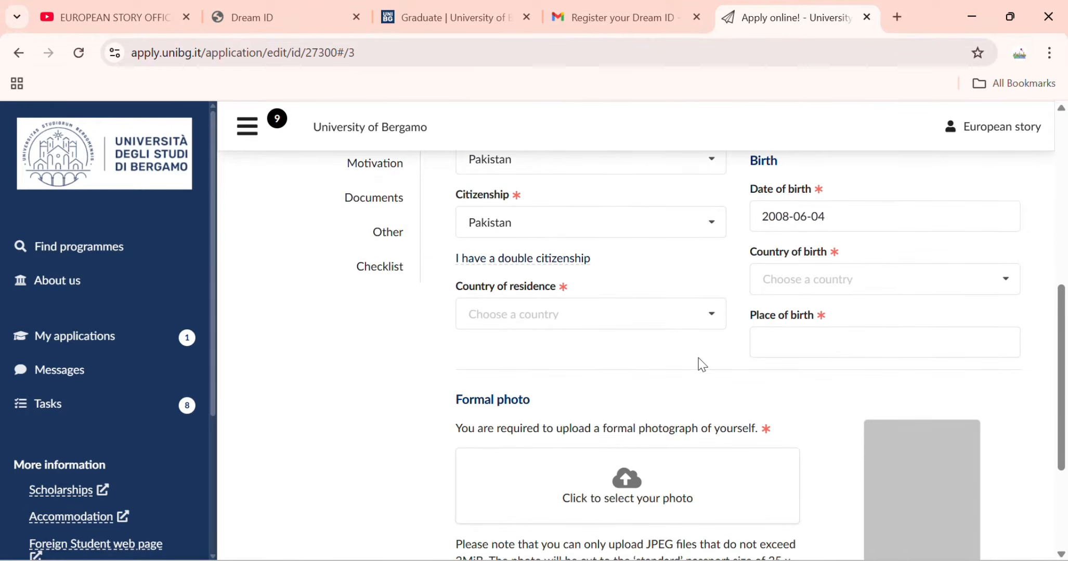
Set residence and birth country to Pakistan and place of birth to Lahore.
left_click(580, 309)
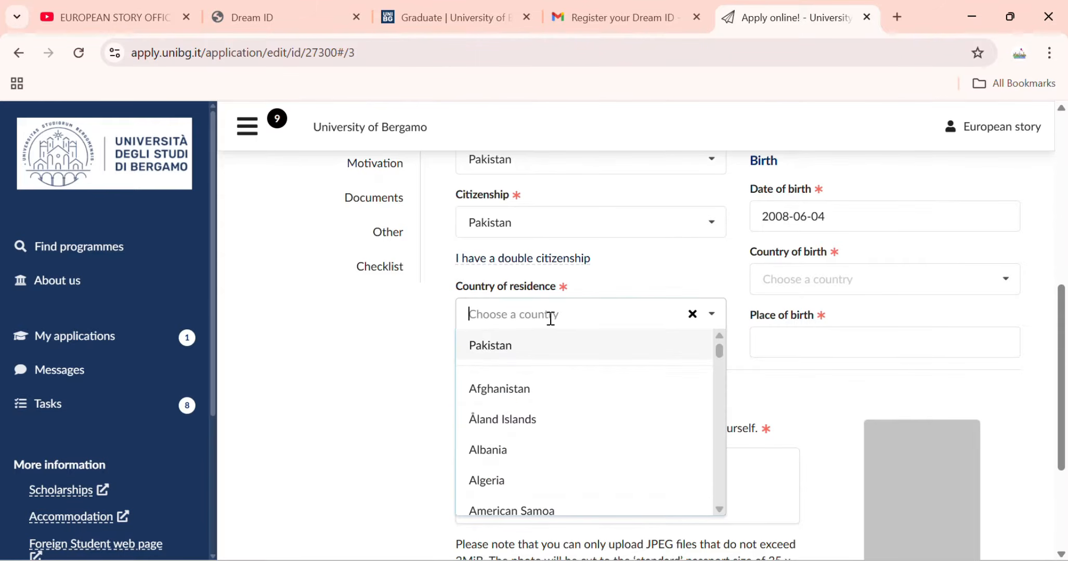
left_click(522, 356)
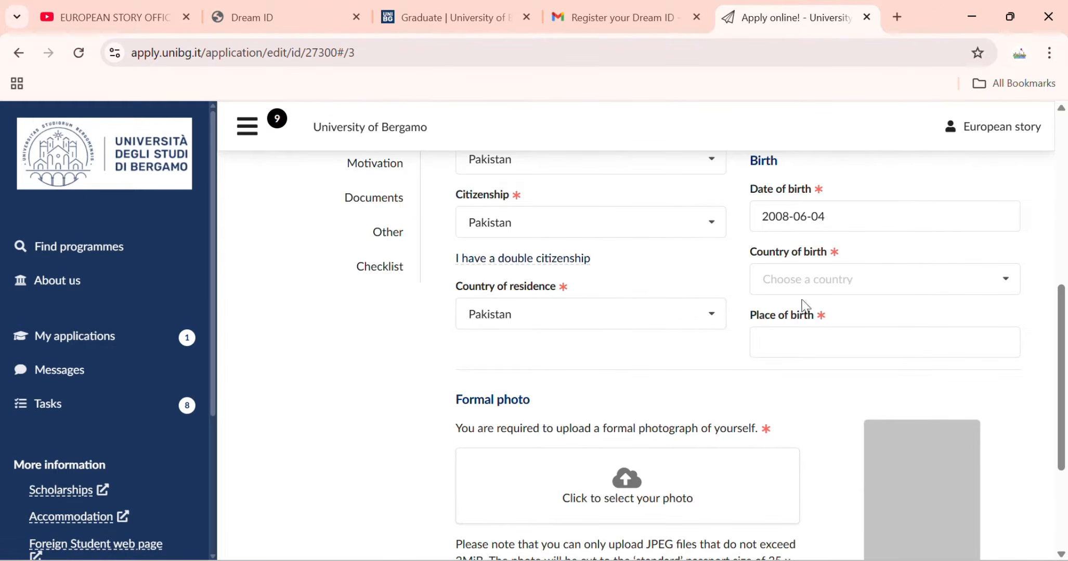
left_click(840, 277)
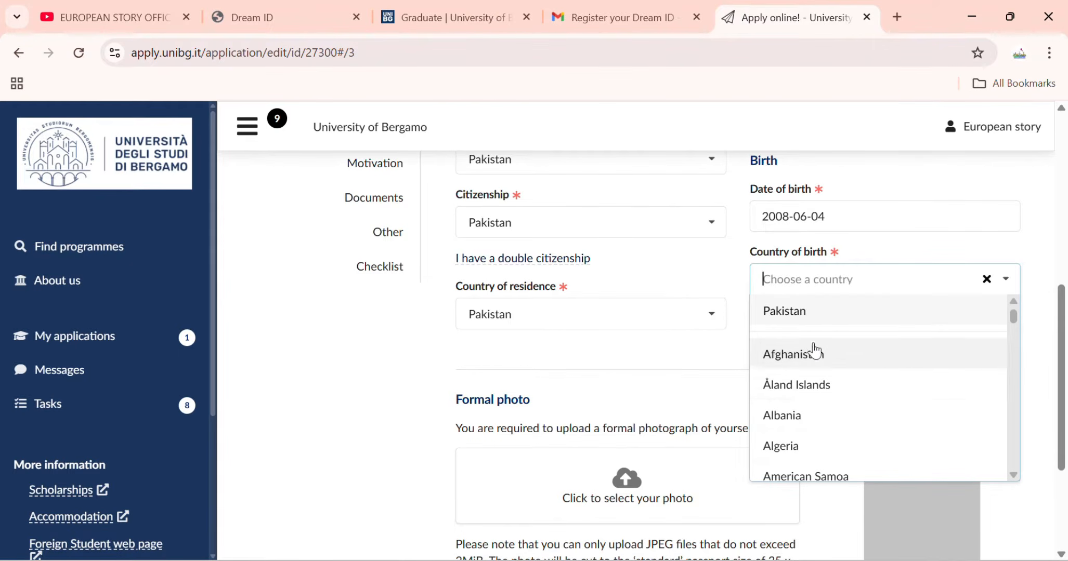
left_click(810, 315)
left_click(812, 334)
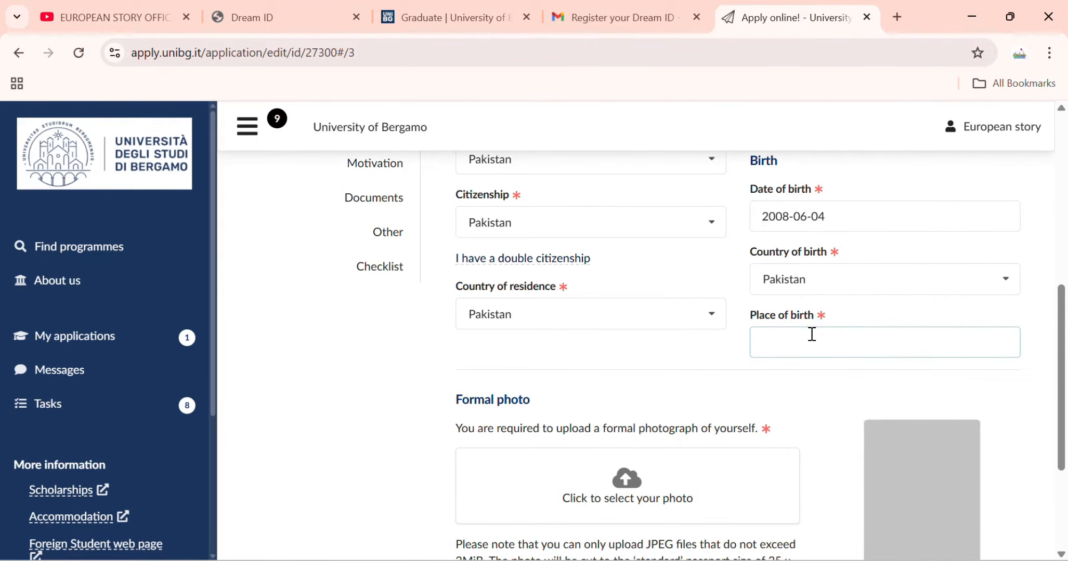
type("lahore")
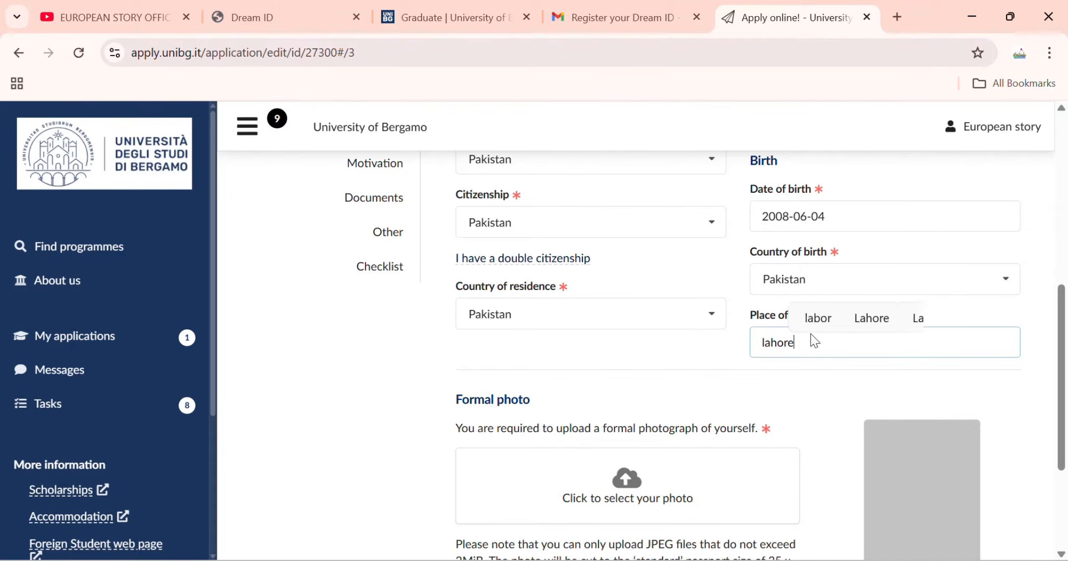
scroll(694, 375, "down", 2)
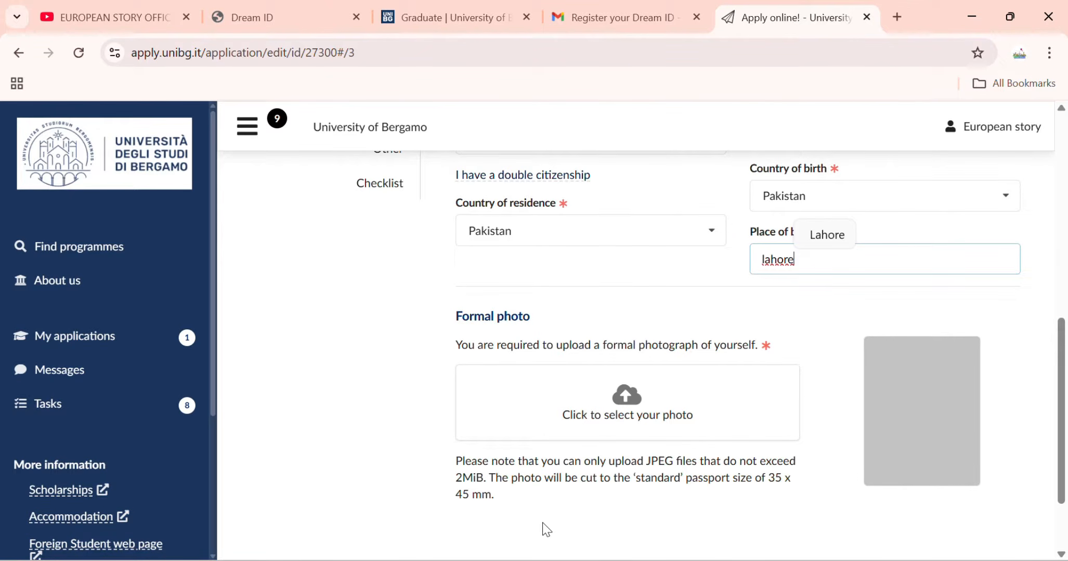
scroll(561, 475, "up", 2)
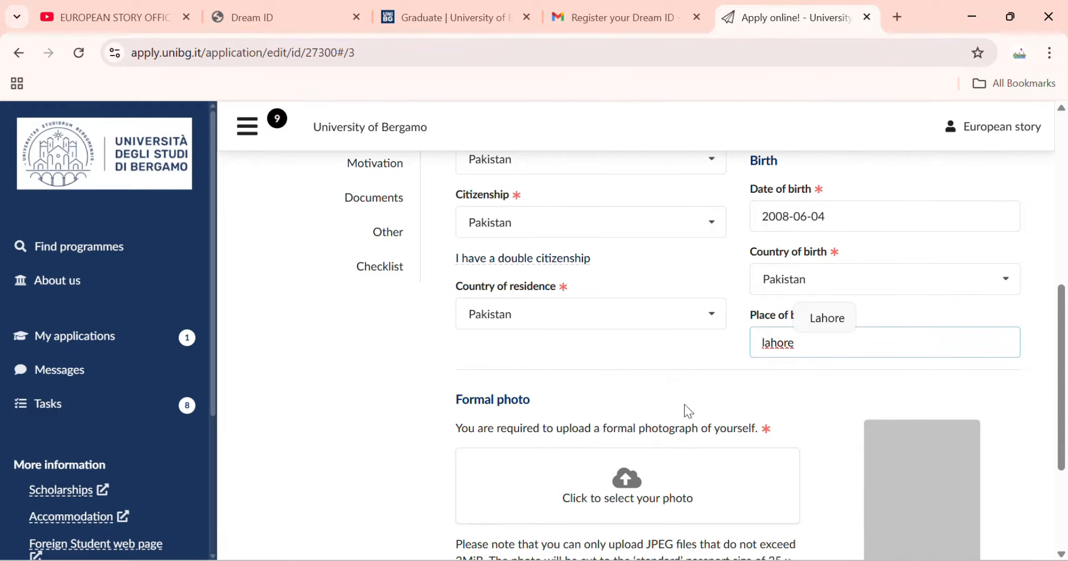
scroll(686, 319, "up", 7)
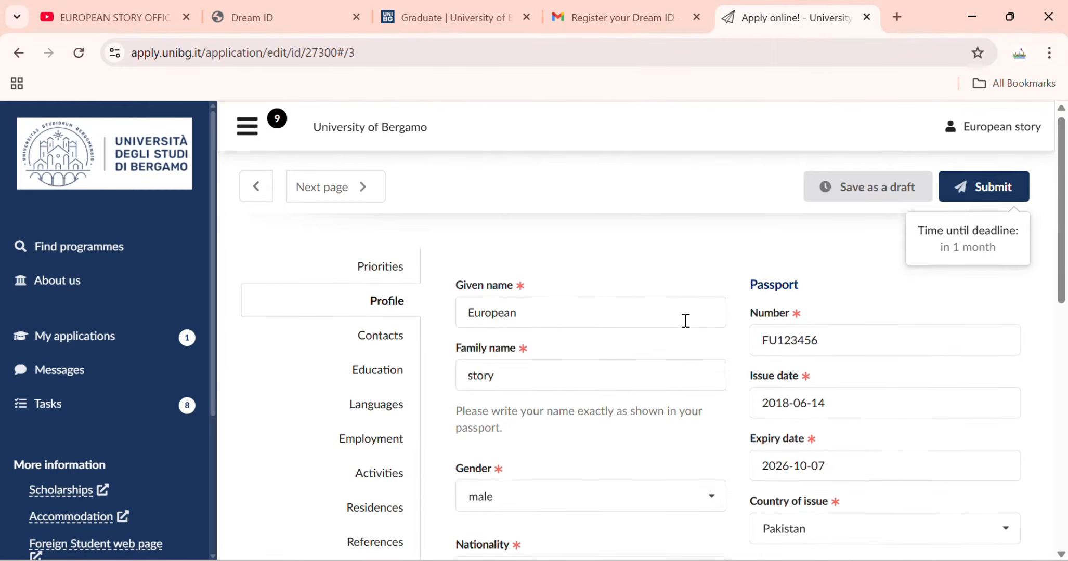
In Contacts, add the applicant's home and work phone numbers with the +92 Pakistan code.
left_click(406, 352)
scroll(556, 375, "down", 2)
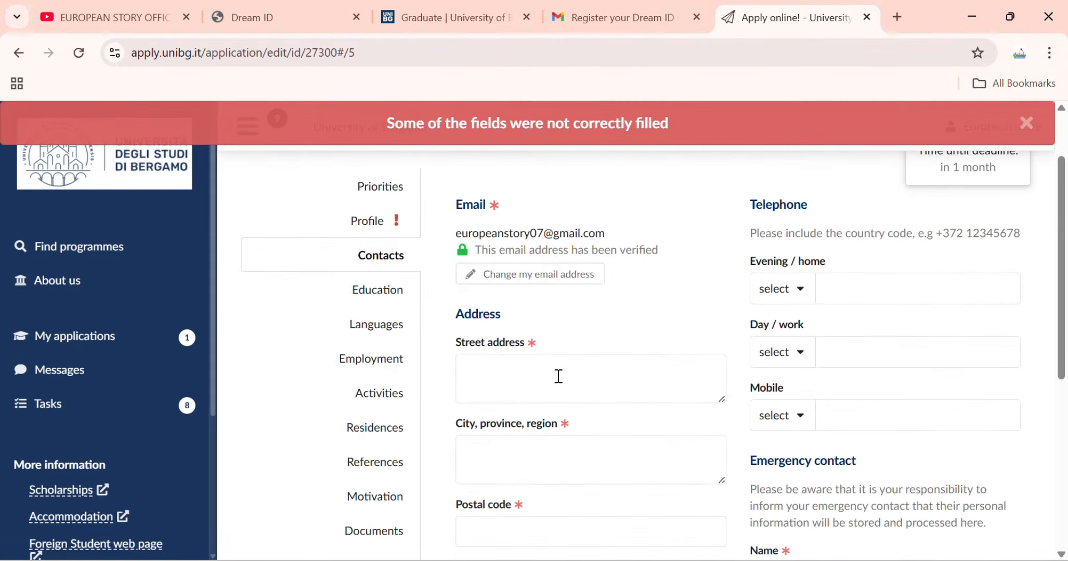
scroll(800, 260, "down", 2)
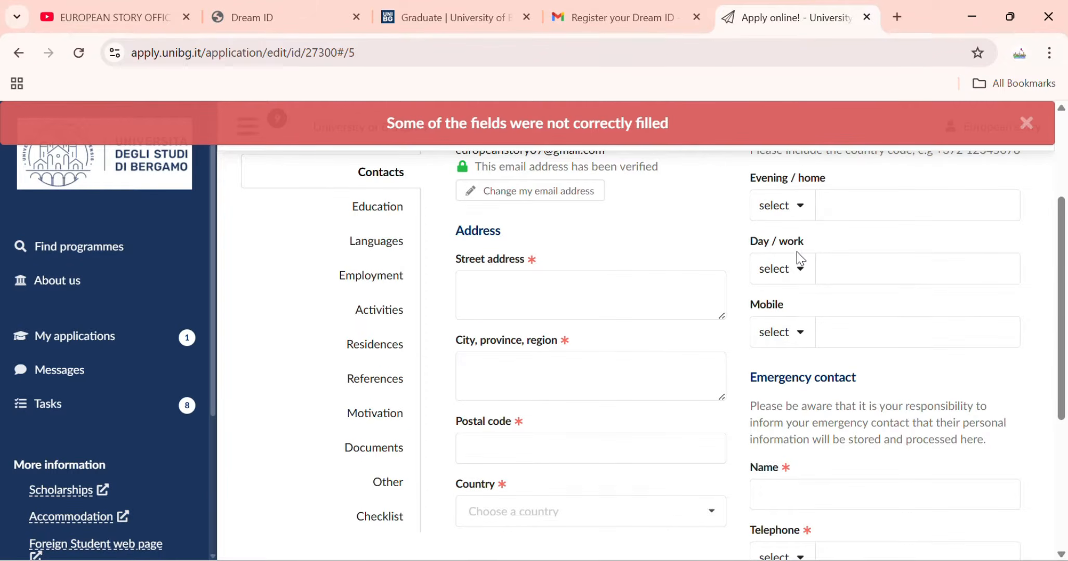
left_click(795, 203)
type("pakist")
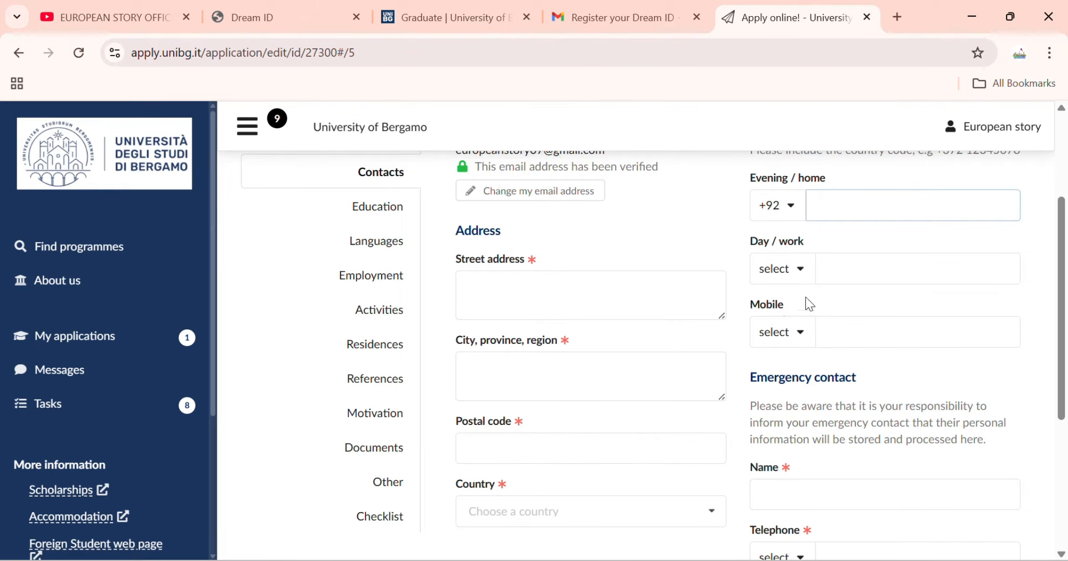
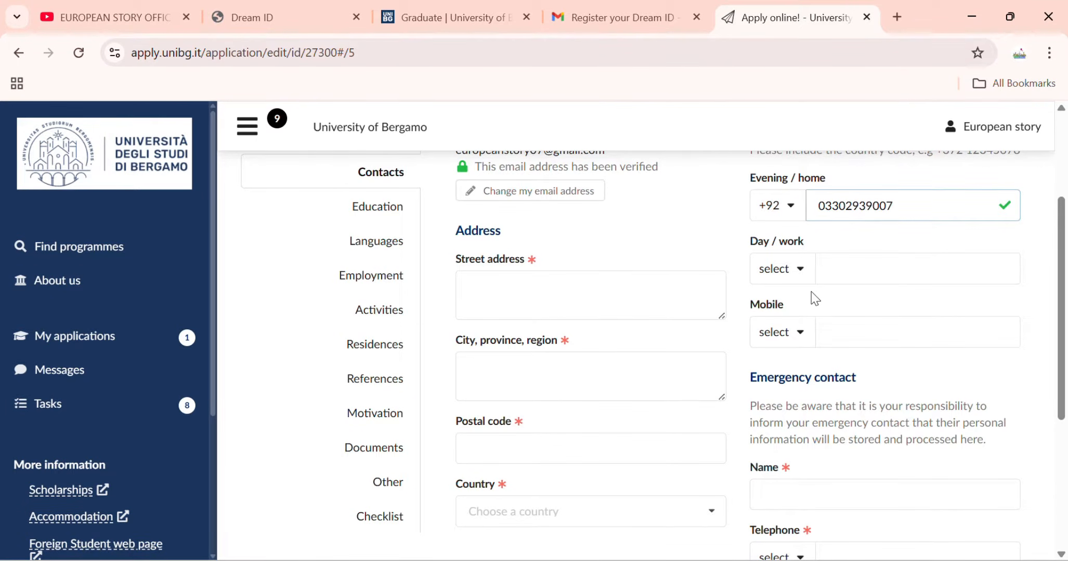
left_click(799, 268)
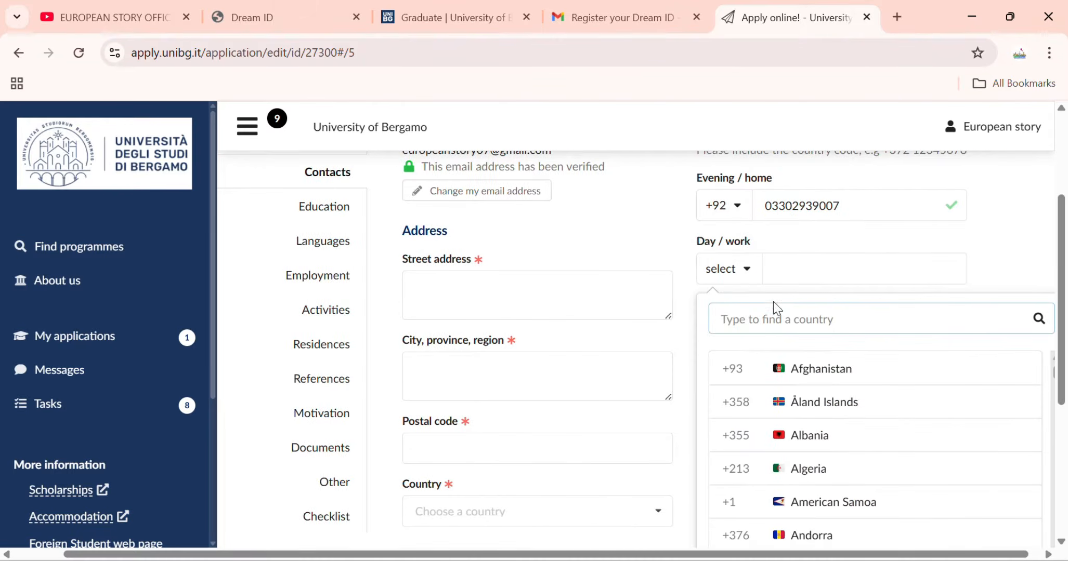
type("pakis")
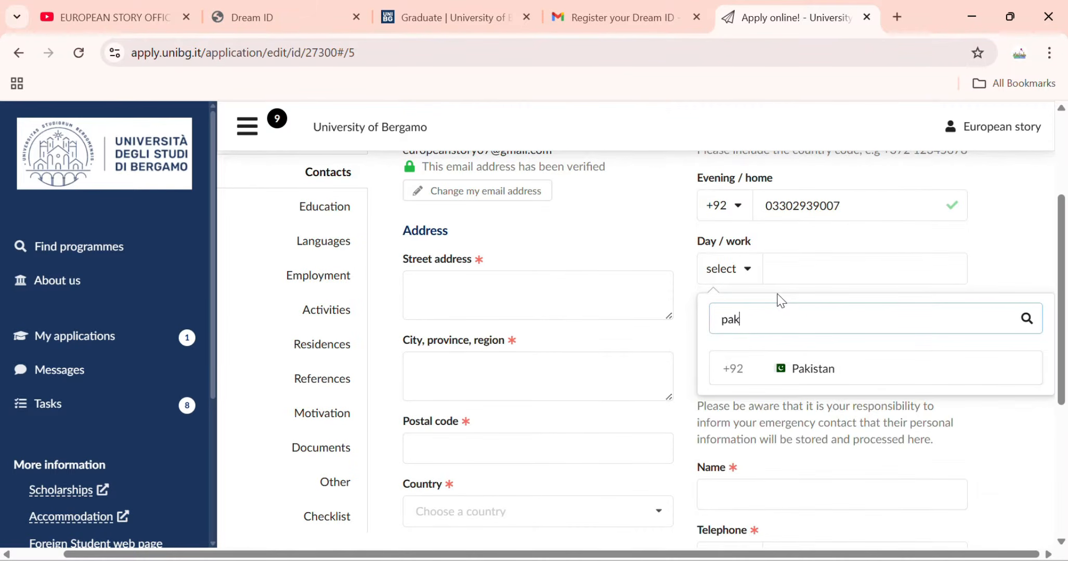
left_click(841, 379)
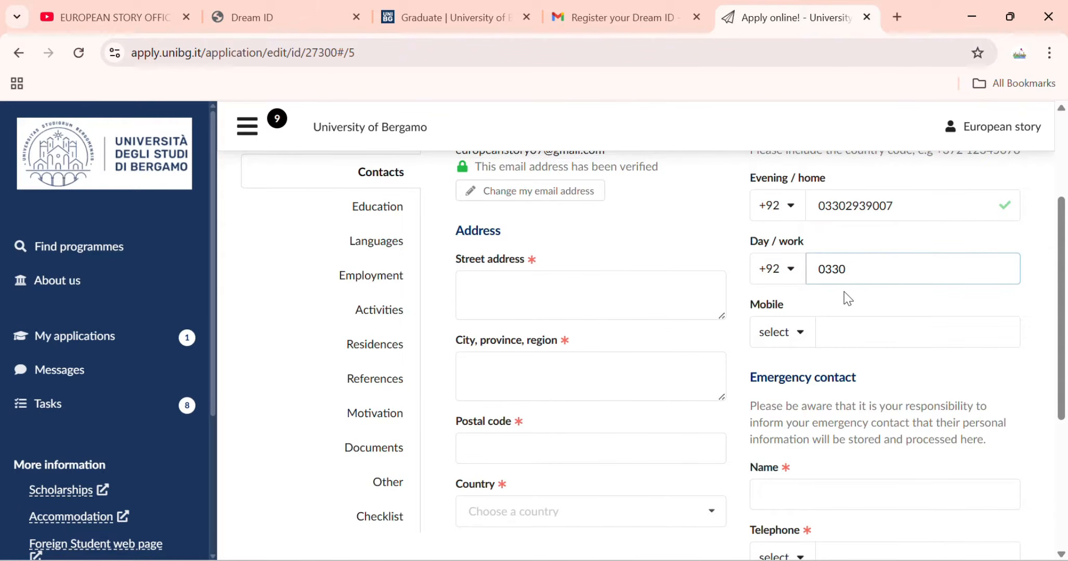
Enter the emergency contact's name and their +92 Pakistan telephone number.
scroll(806, 333, "down", 3)
left_click(802, 335)
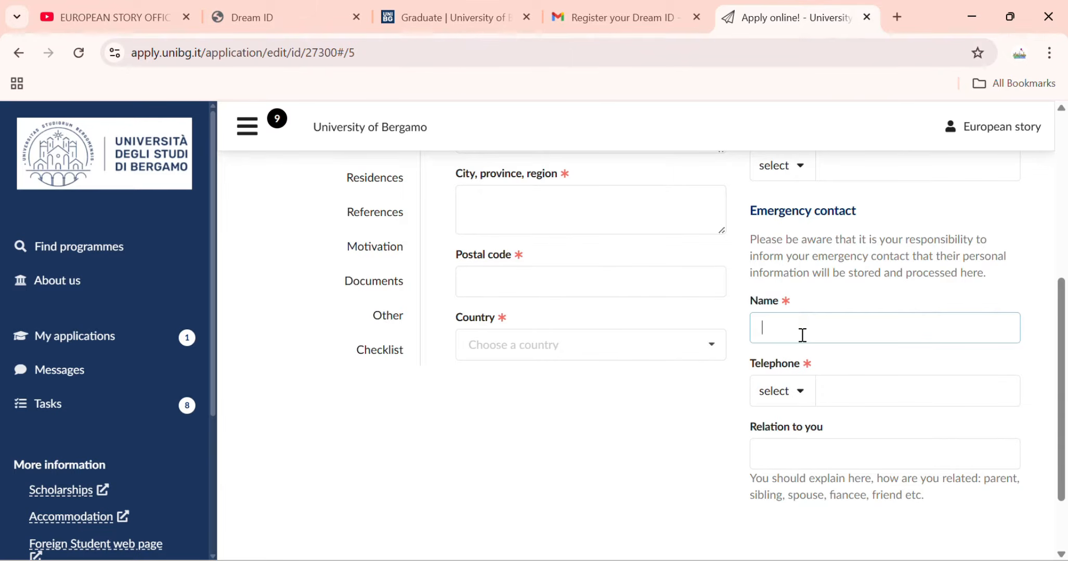
type("M")
key("BackSpace")
type("Muhmaa")
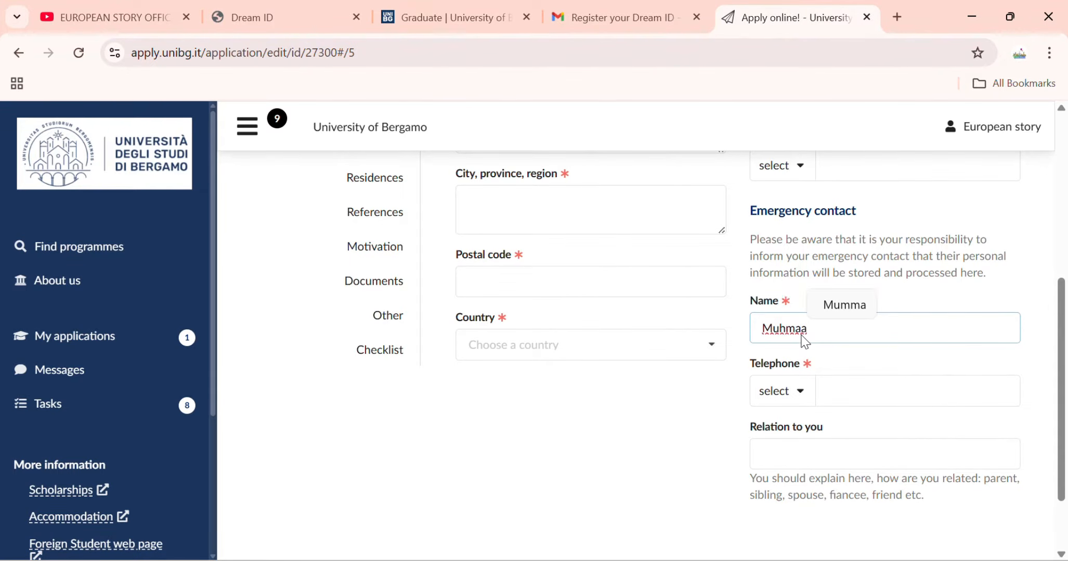
key("BackSpace")
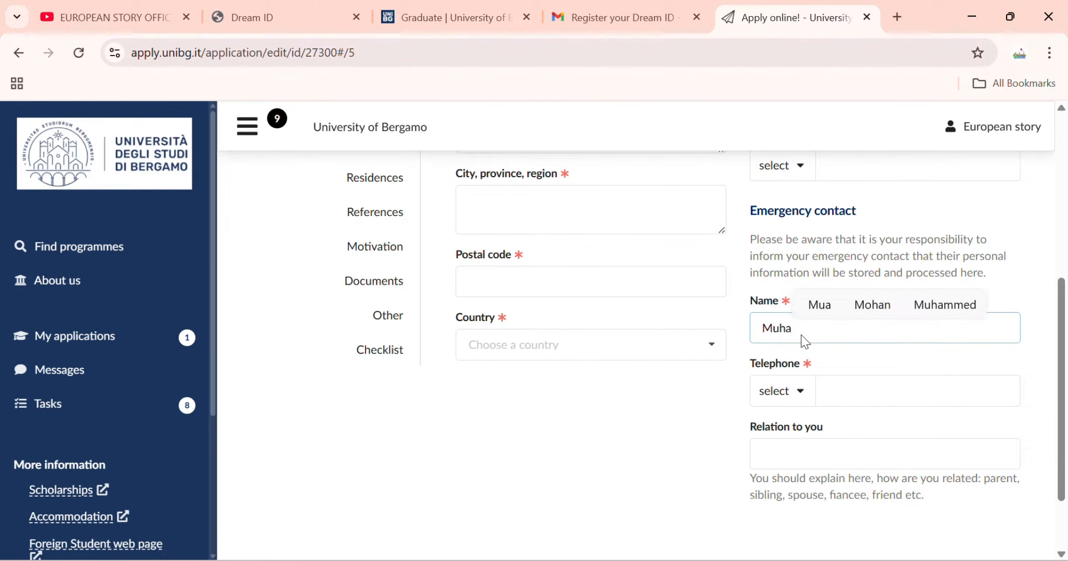
type("mmad")
left_click(799, 400)
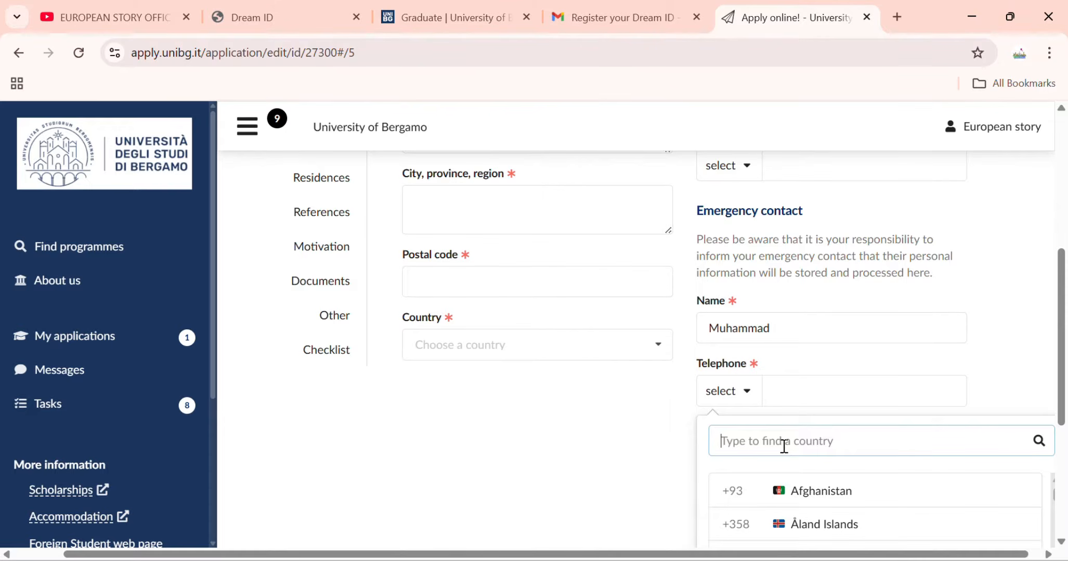
type("pakist")
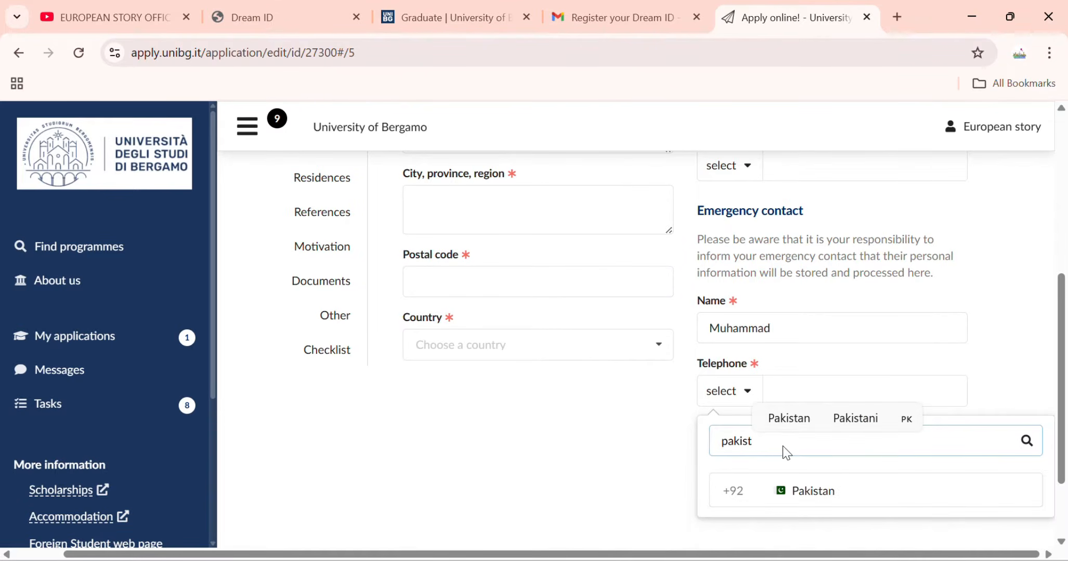
left_click(817, 490)
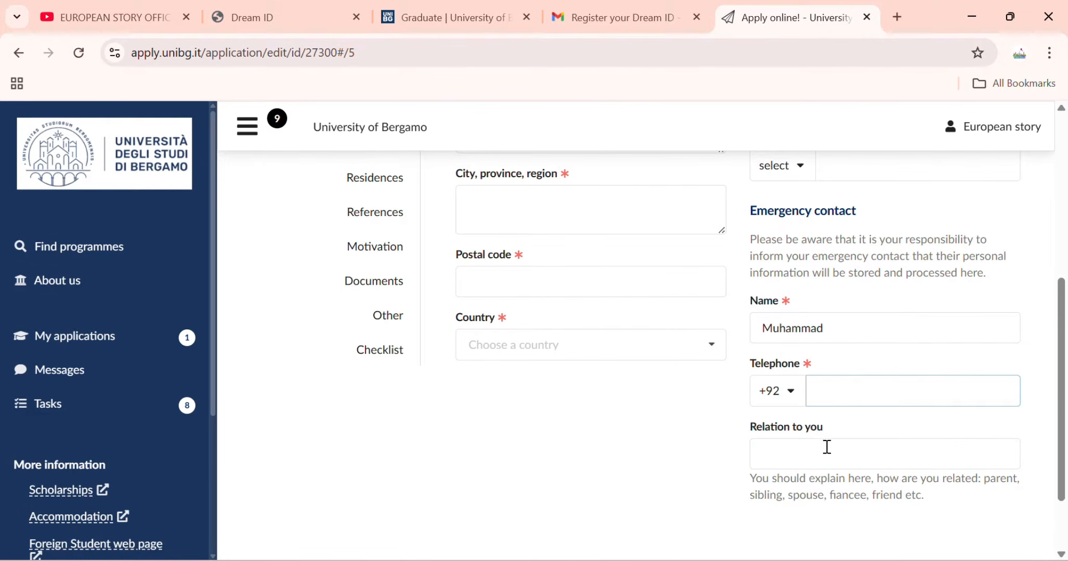
Set the emergency contact's relation to Father.
scroll(827, 441, "down", 2)
left_click(839, 375)
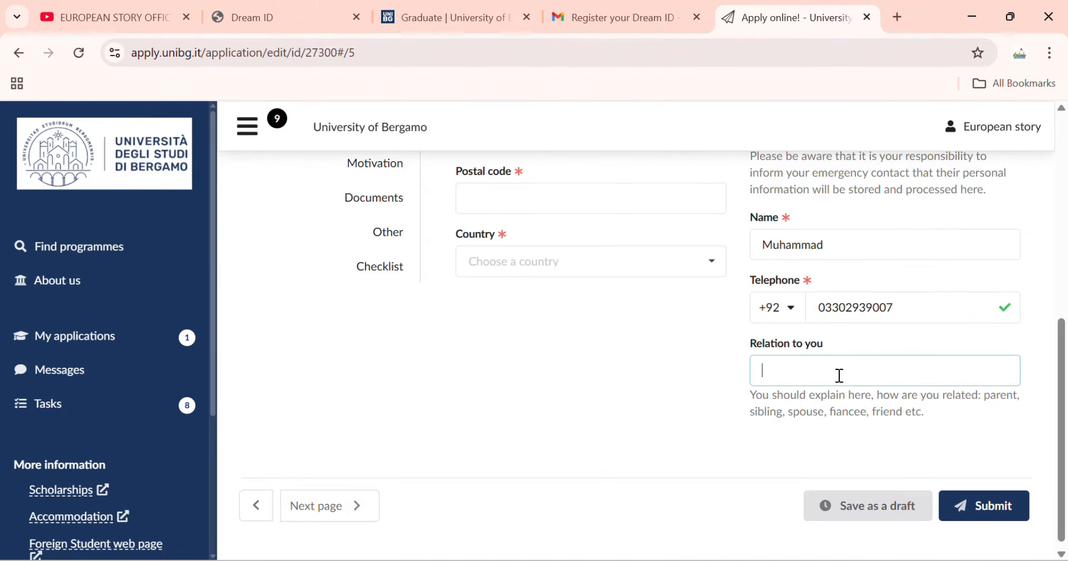
type("Father")
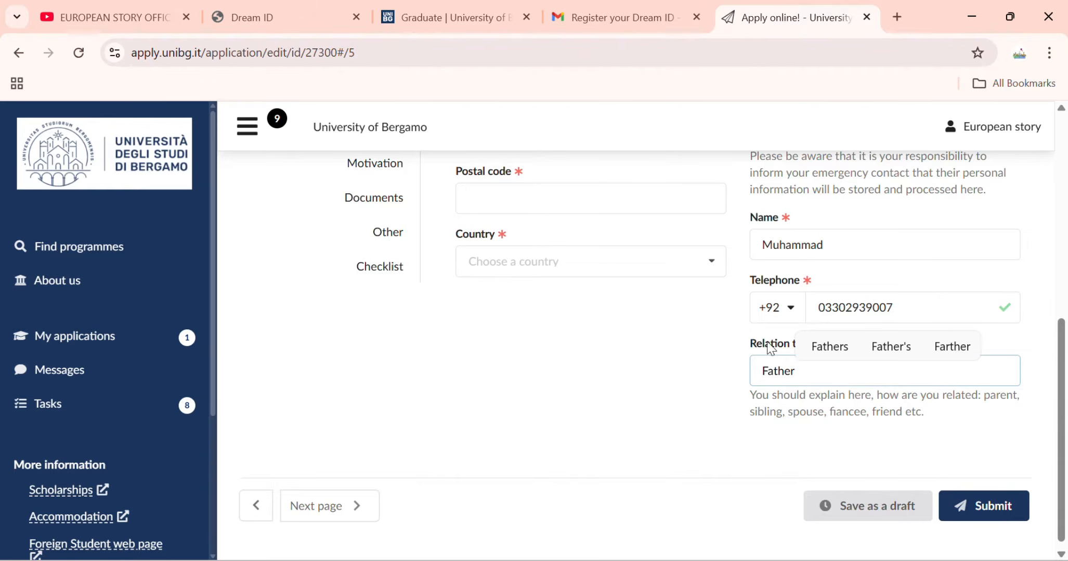
scroll(572, 245, "up", 3)
scroll(558, 264, "up", 3)
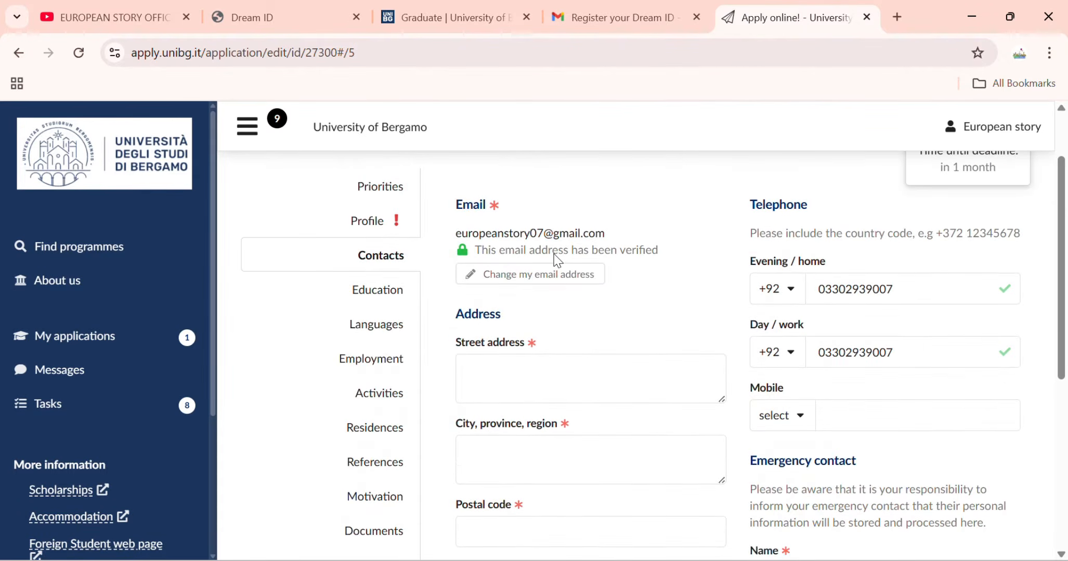
Fill in the address's street, city/province/region and postal code, and choose Pakistan as country.
left_click(521, 368)
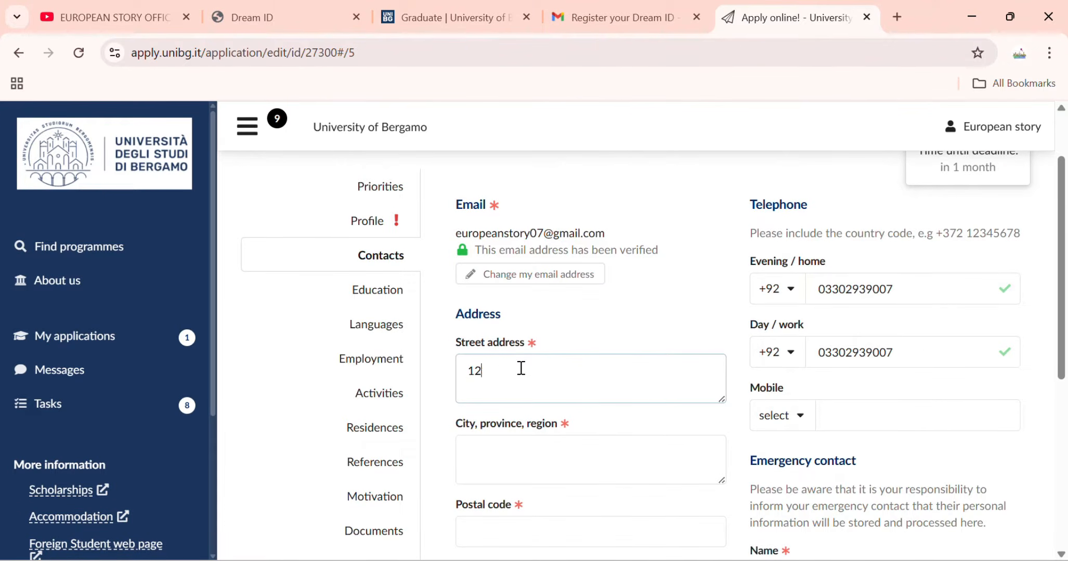
scroll(570, 366, "down", 2)
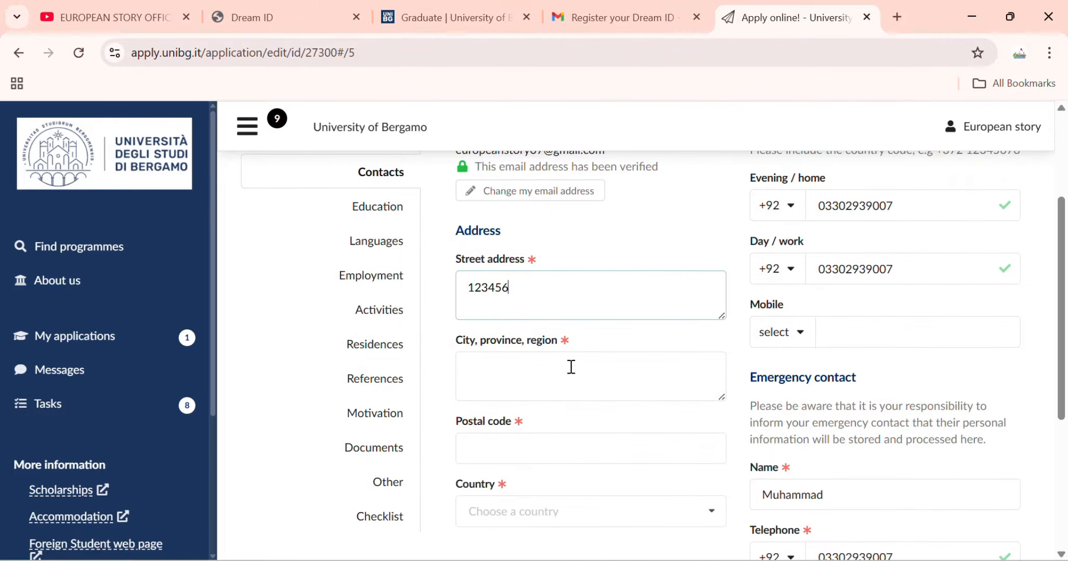
left_click(571, 366)
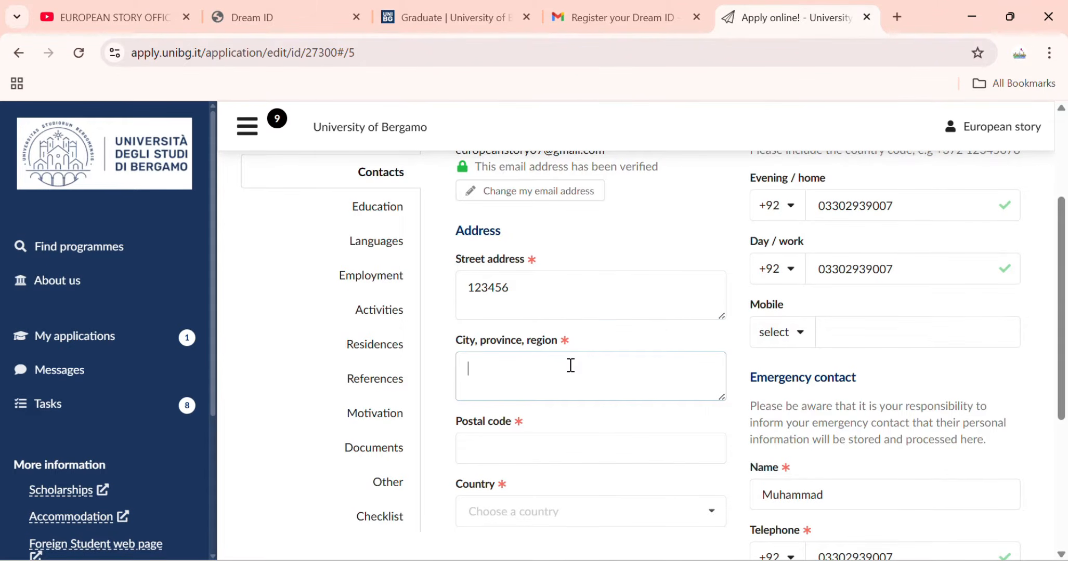
type("pu")
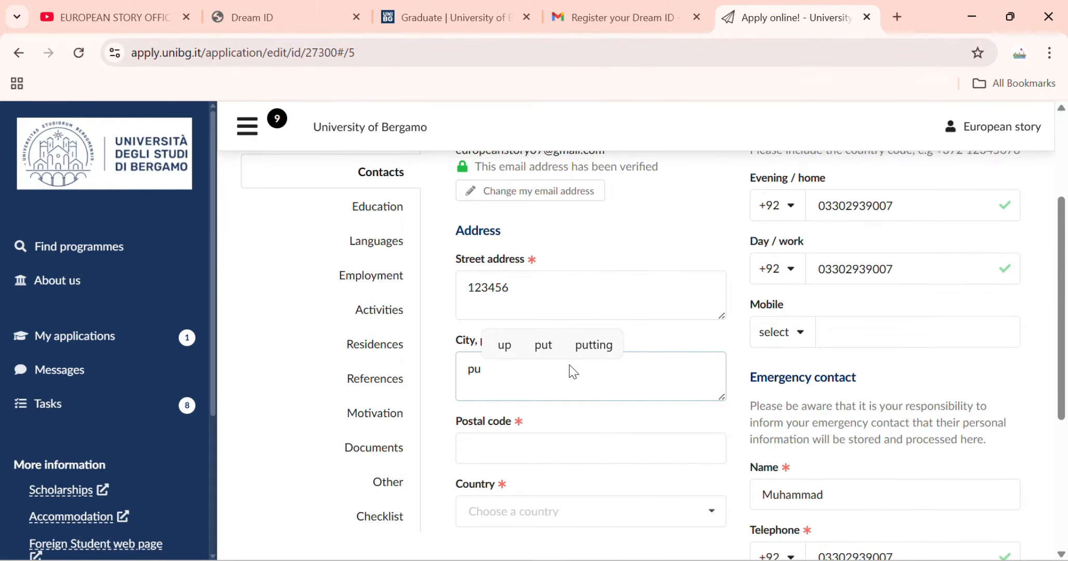
key("BackSpace")
key("BackSpace")
type("lahore ")
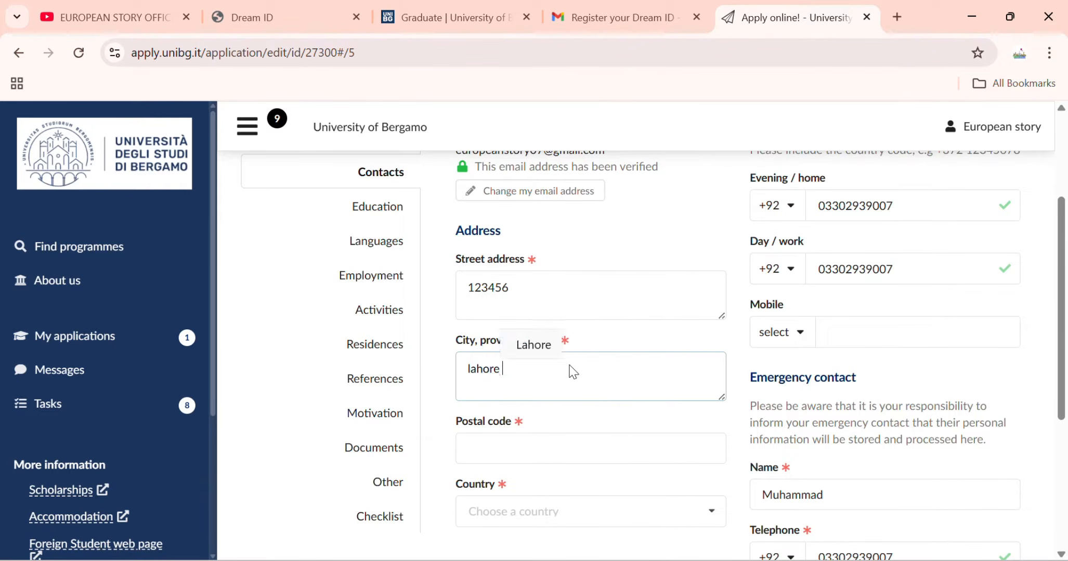
type("punjab")
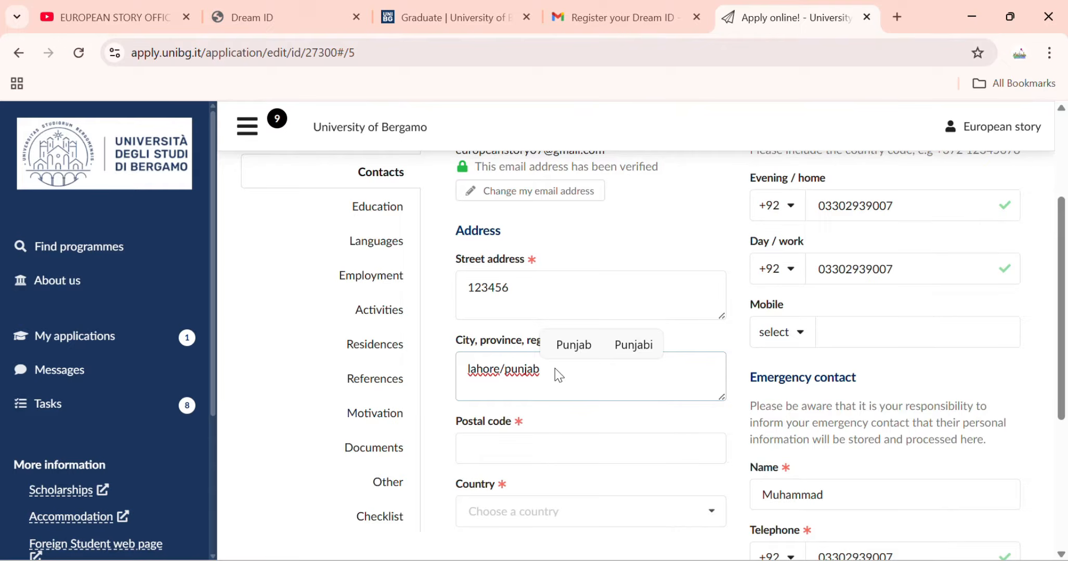
left_click(533, 458)
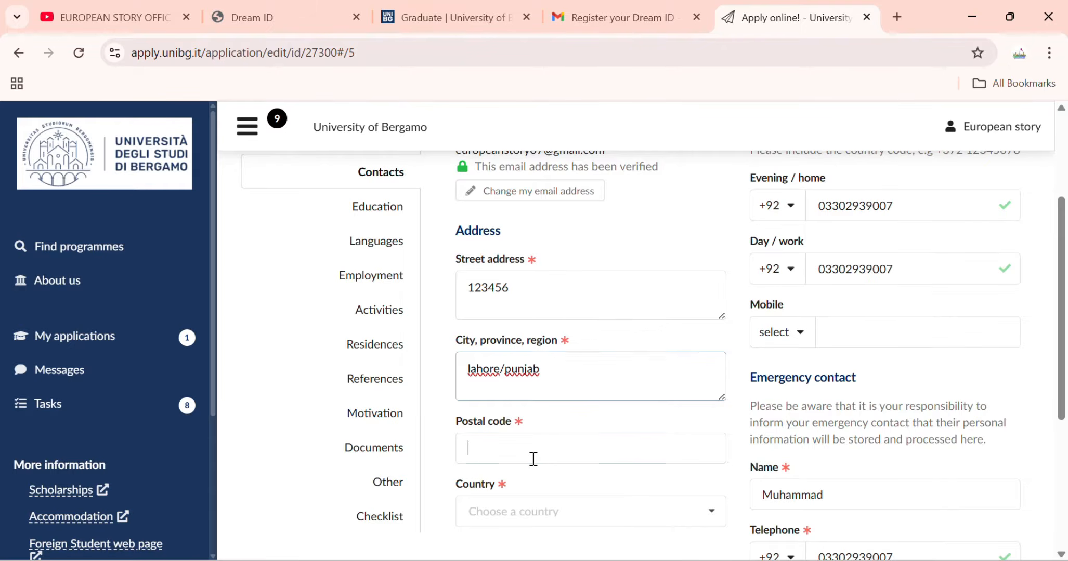
type("52000")
scroll(525, 468, "down", 2)
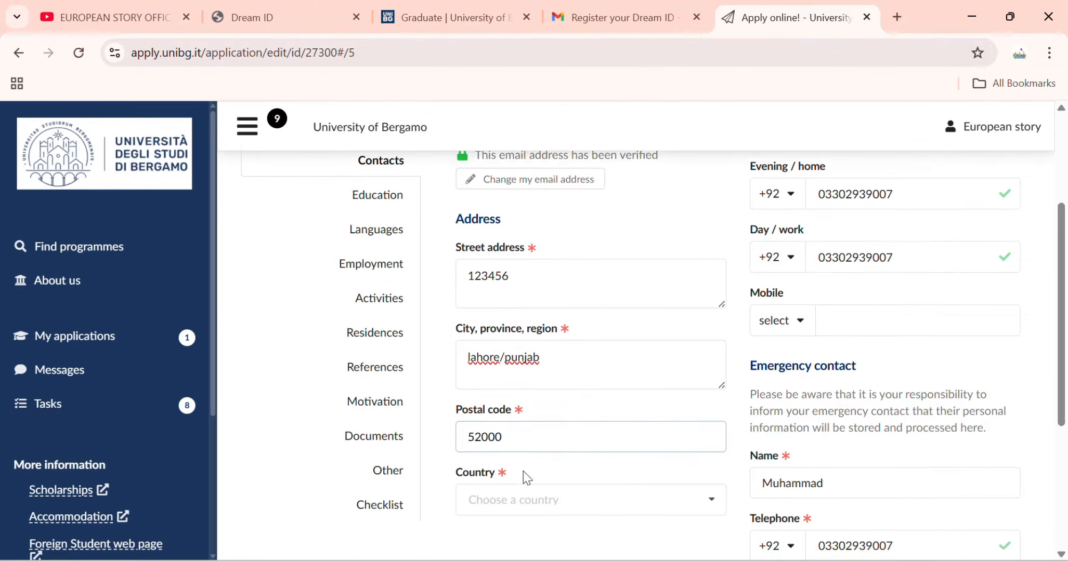
left_click(530, 424)
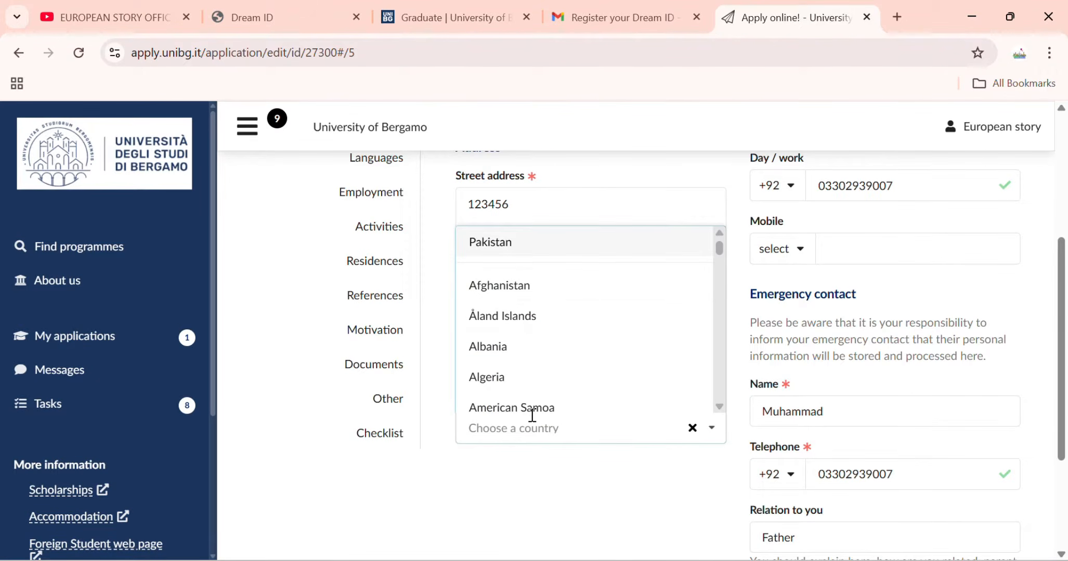
left_click(542, 250)
scroll(457, 255, "up", 3)
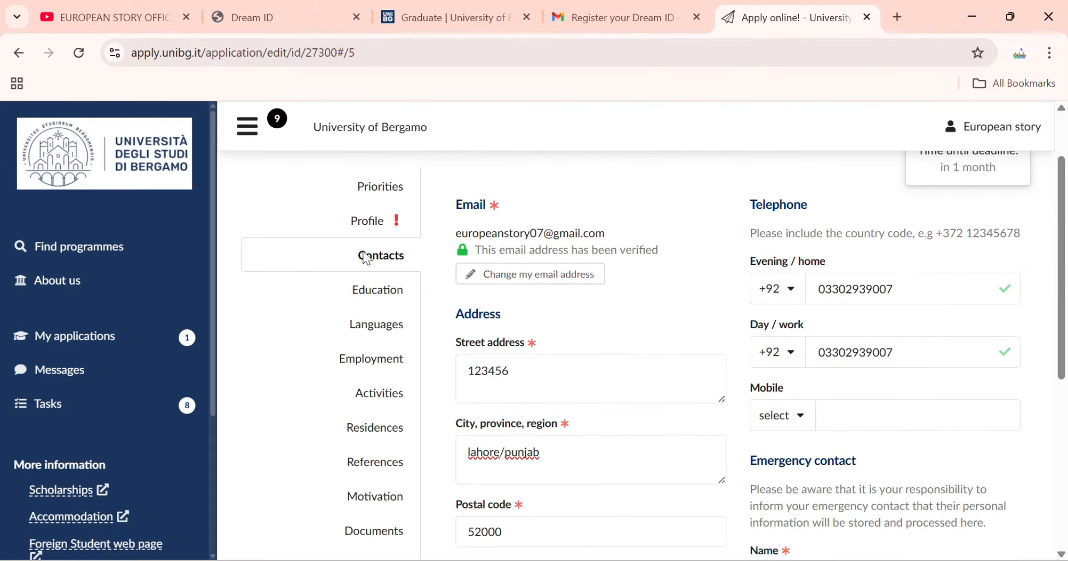
Return to the flagged Contacts section and remove the leading zero from the emergency phone.
left_click(380, 296)
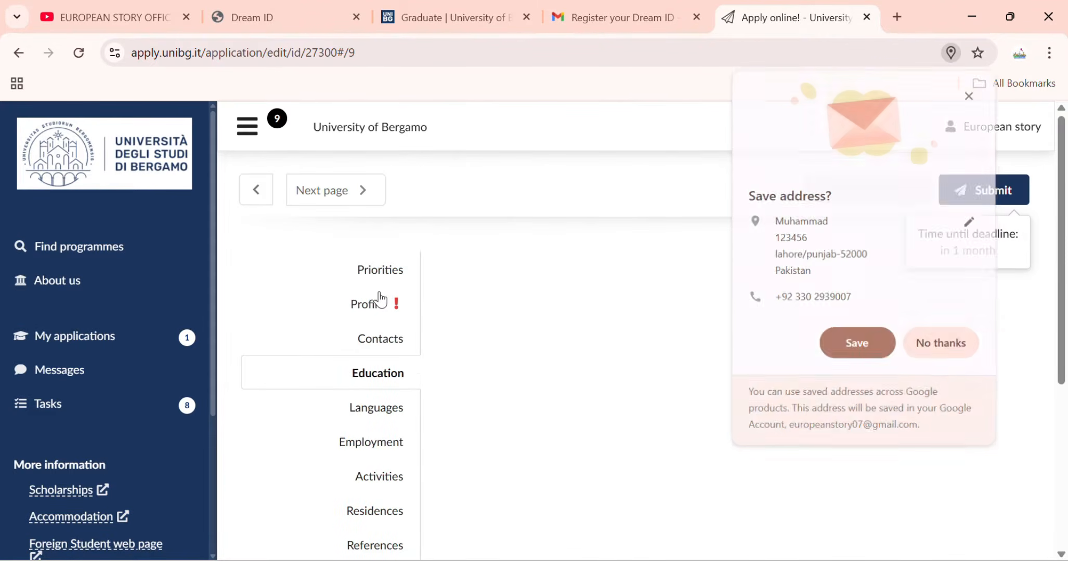
left_click(935, 343)
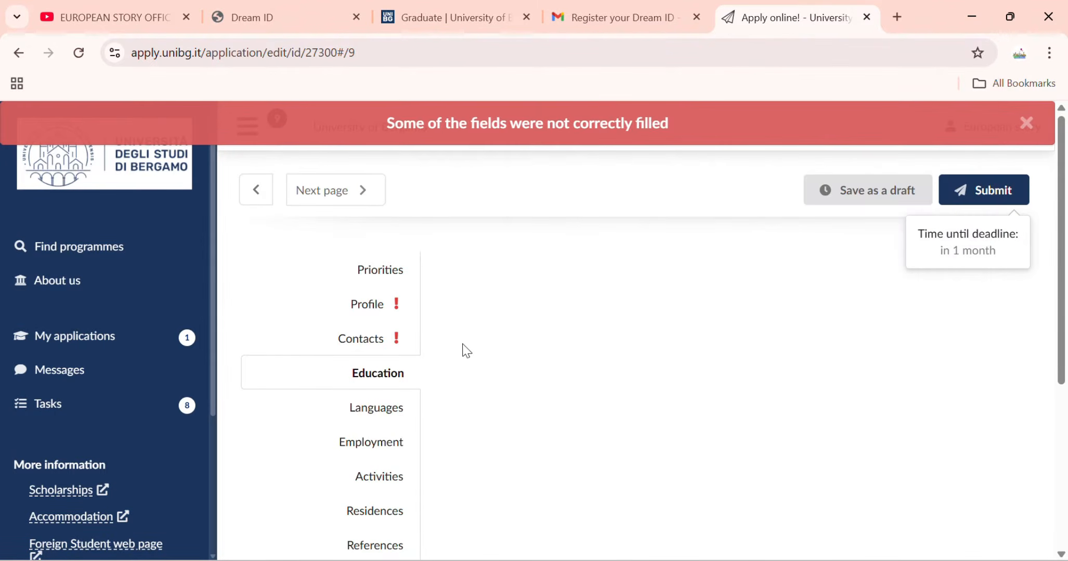
left_click(386, 339)
scroll(508, 370, "down", 2)
scroll(520, 371, "down", 4)
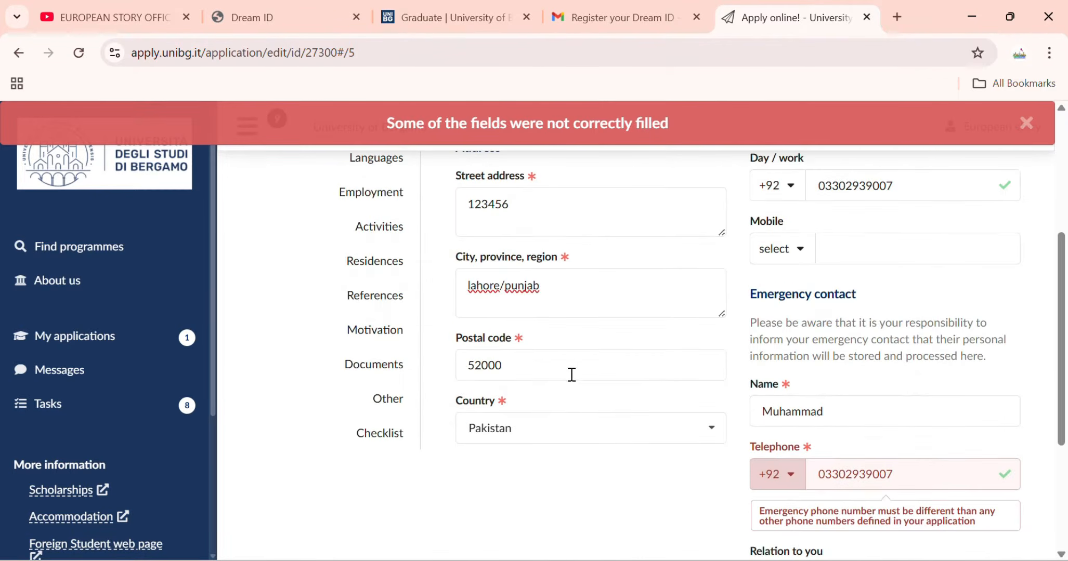
scroll(787, 389, "down", 2)
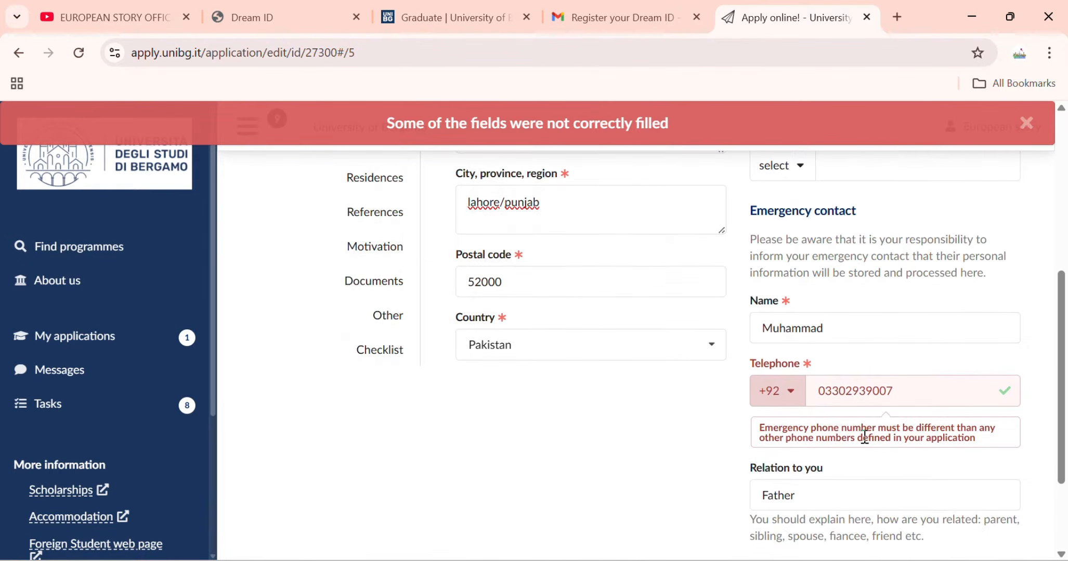
left_click(832, 391)
key("Home")
key("Delete")
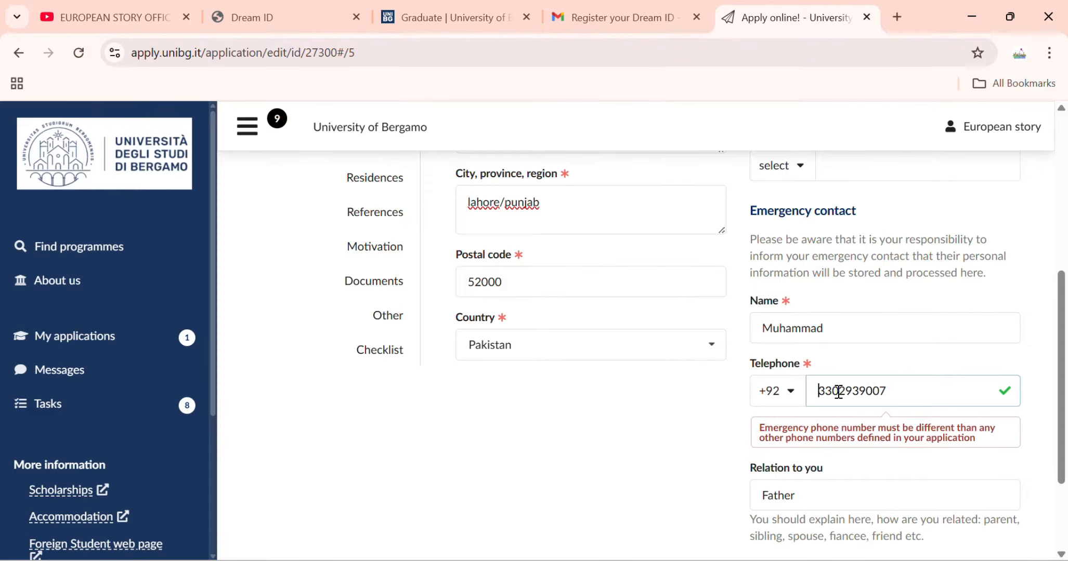
Check the Education and Profile sections for errors, then go back to Contacts.
scroll(811, 381, "up", 2)
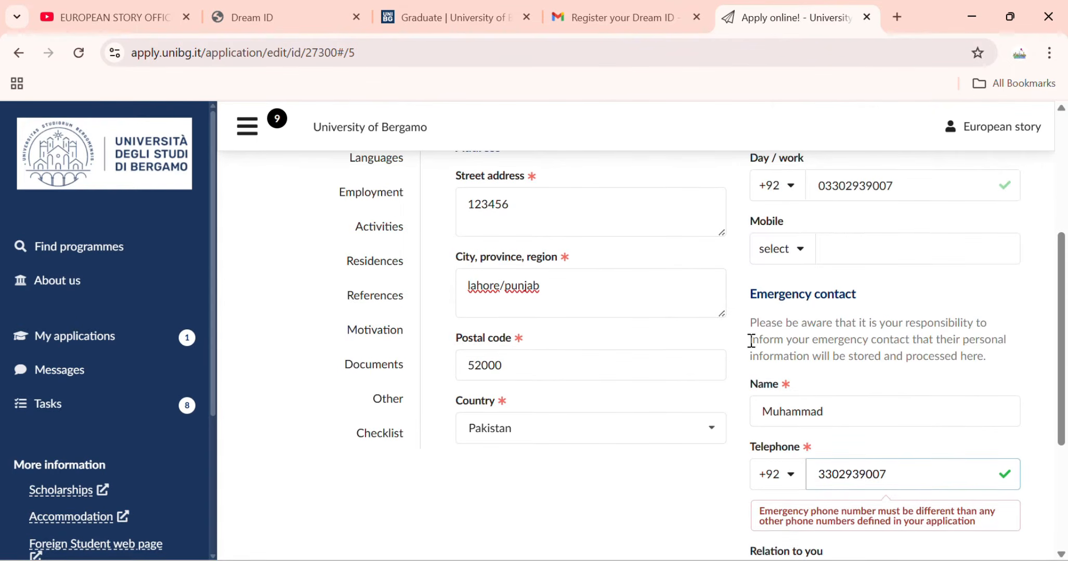
scroll(748, 166, "up", 3)
left_click(379, 285)
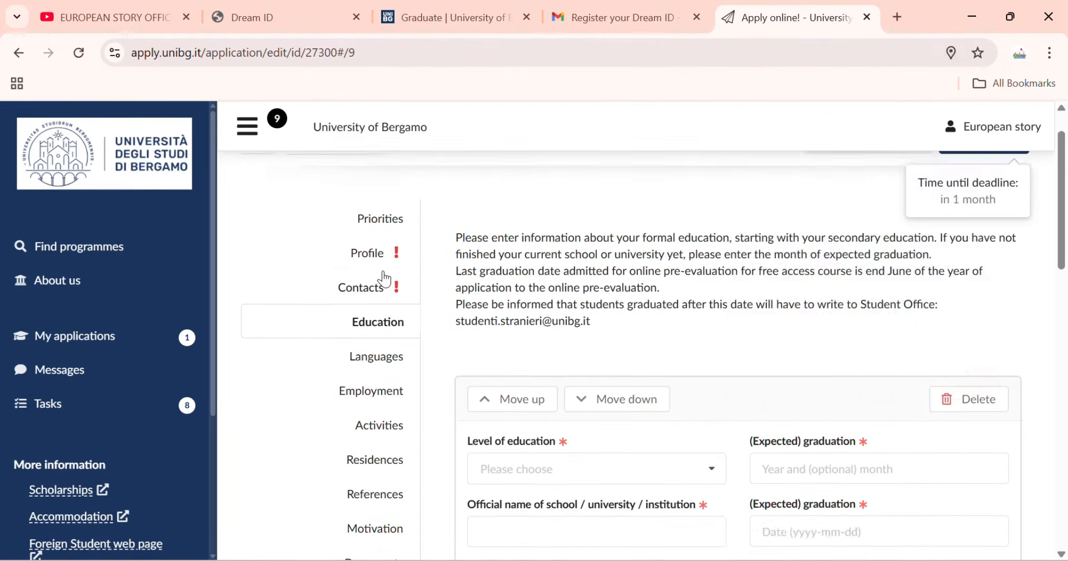
left_click(839, 336)
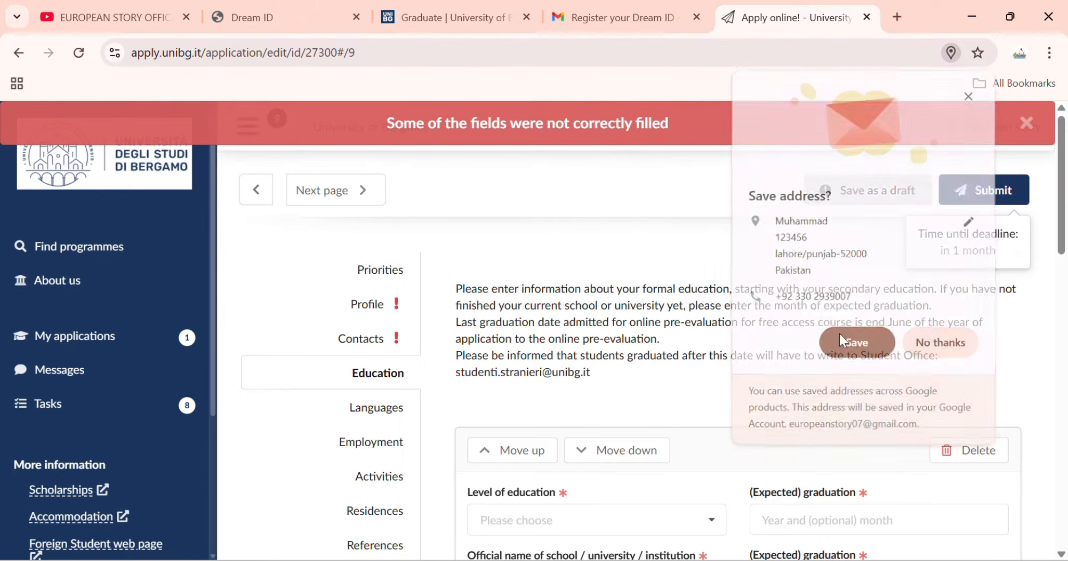
left_click(358, 303)
scroll(572, 354, "down", 5)
scroll(629, 373, "down", 5)
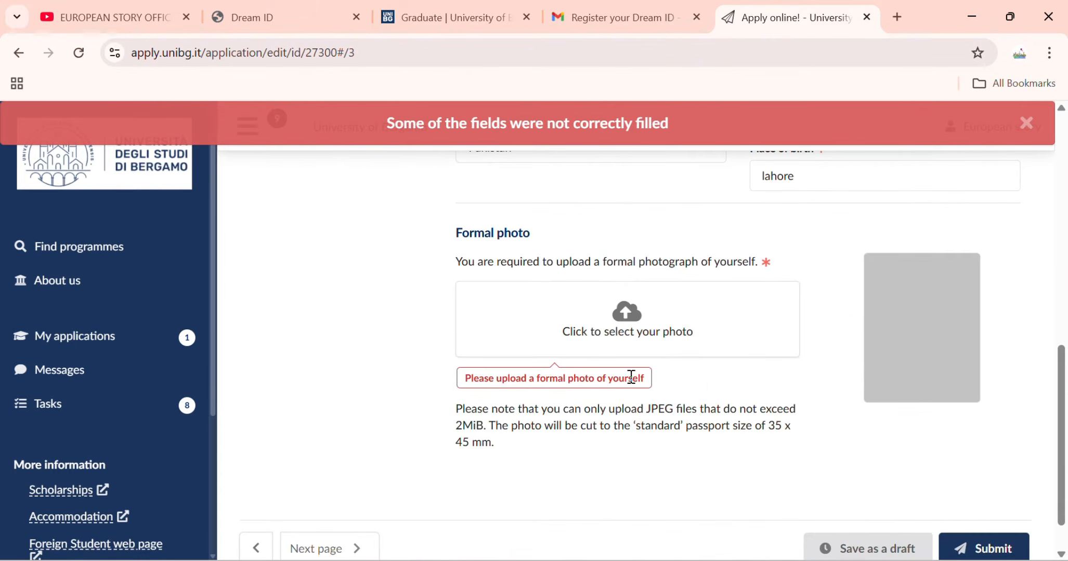
scroll(600, 381, "up", 10)
left_click(364, 349)
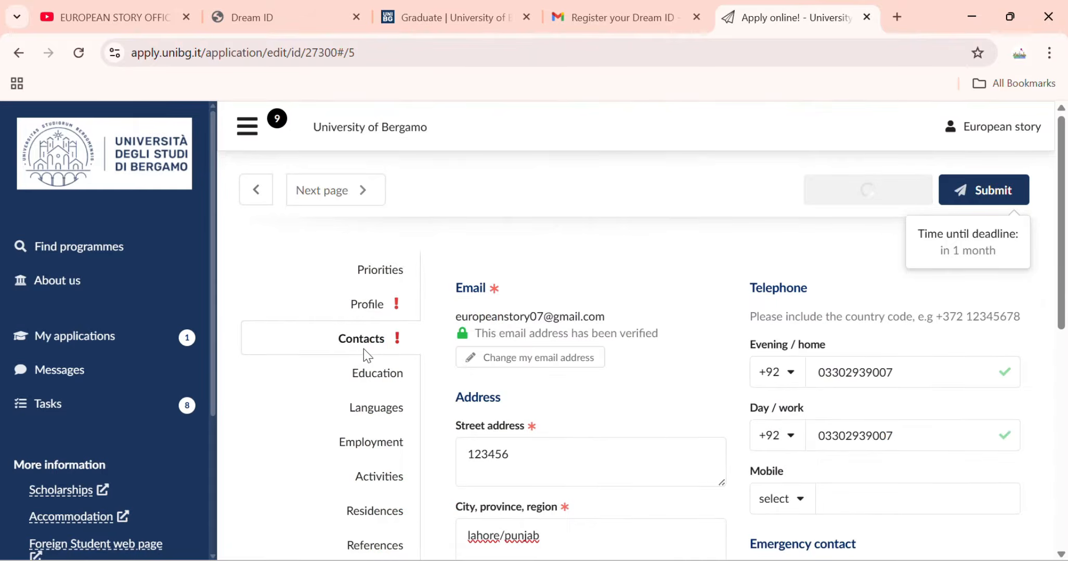
scroll(442, 370, "down", 4)
scroll(416, 372, "up", 4)
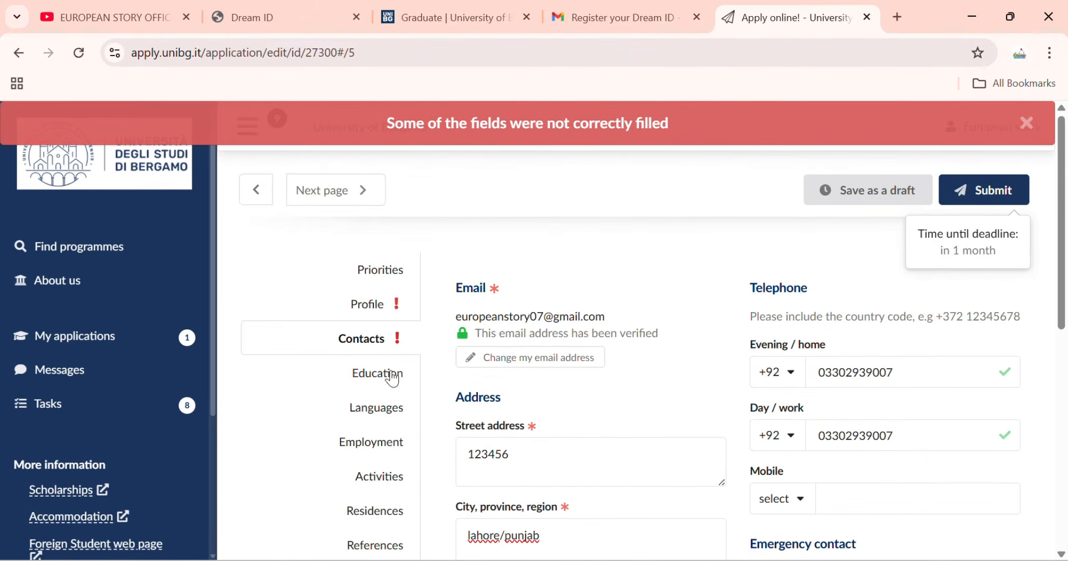
scroll(593, 362, "down", 4)
scroll(978, 391, "up", 3)
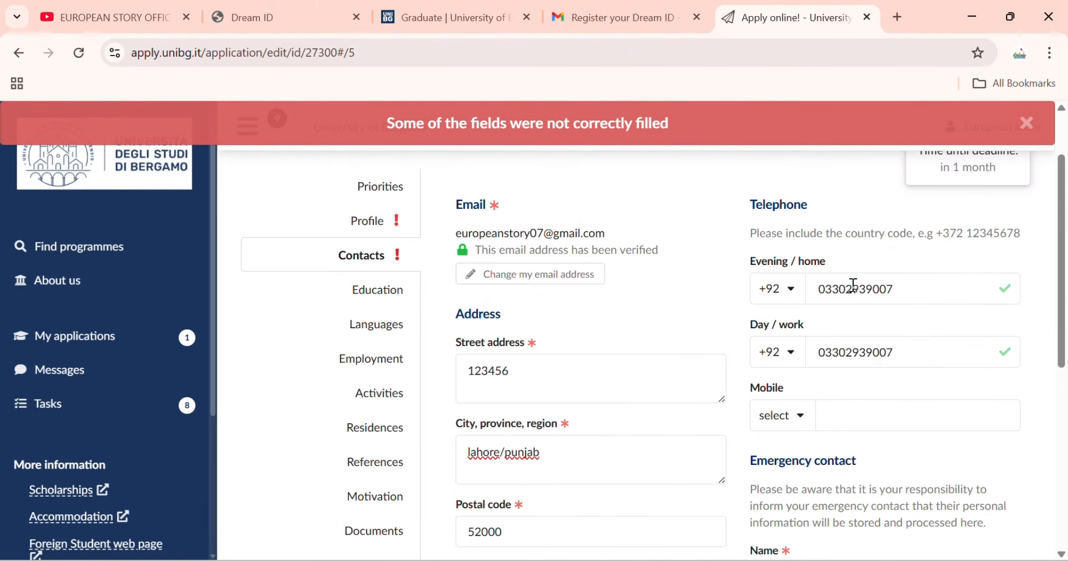
scroll(852, 285, "down", 4)
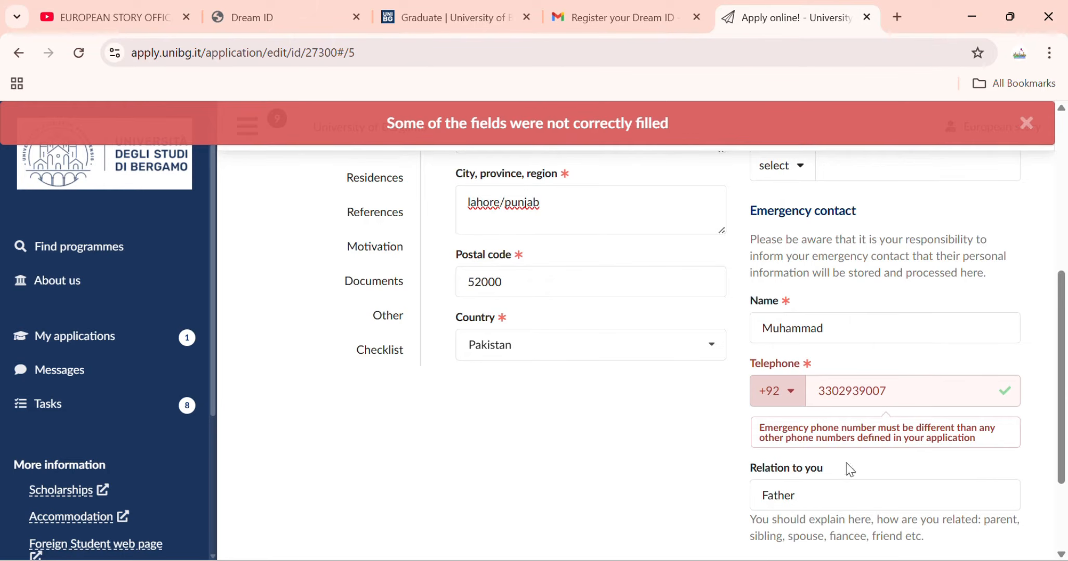
Change the emergency phone's ending to 00 so it differs, and move on to Education.
left_click(838, 396)
key("BackSpace")
key("BackSpace")
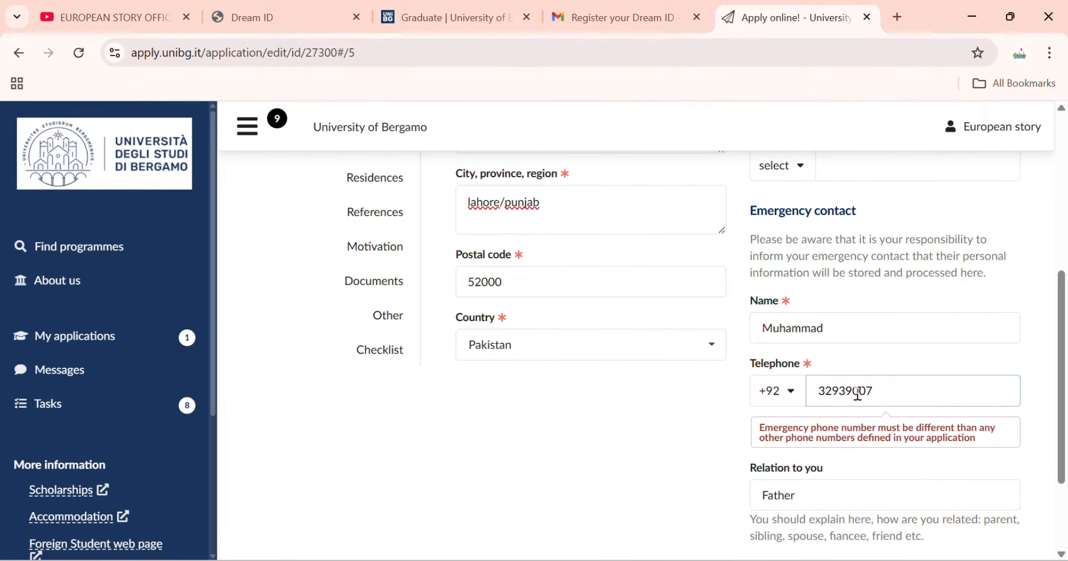
type("00")
scroll(851, 444, "up", 6)
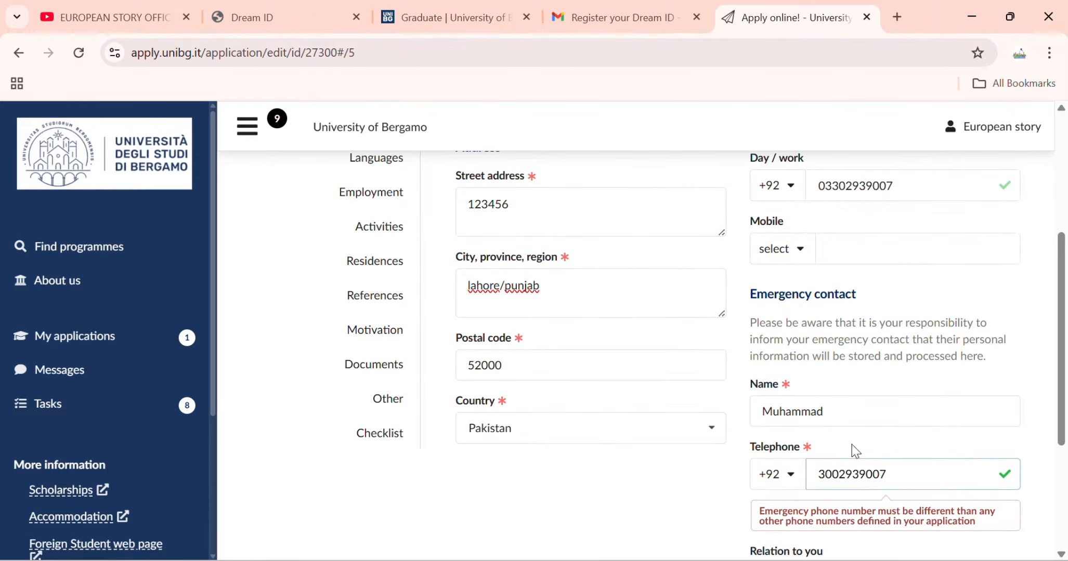
left_click(381, 367)
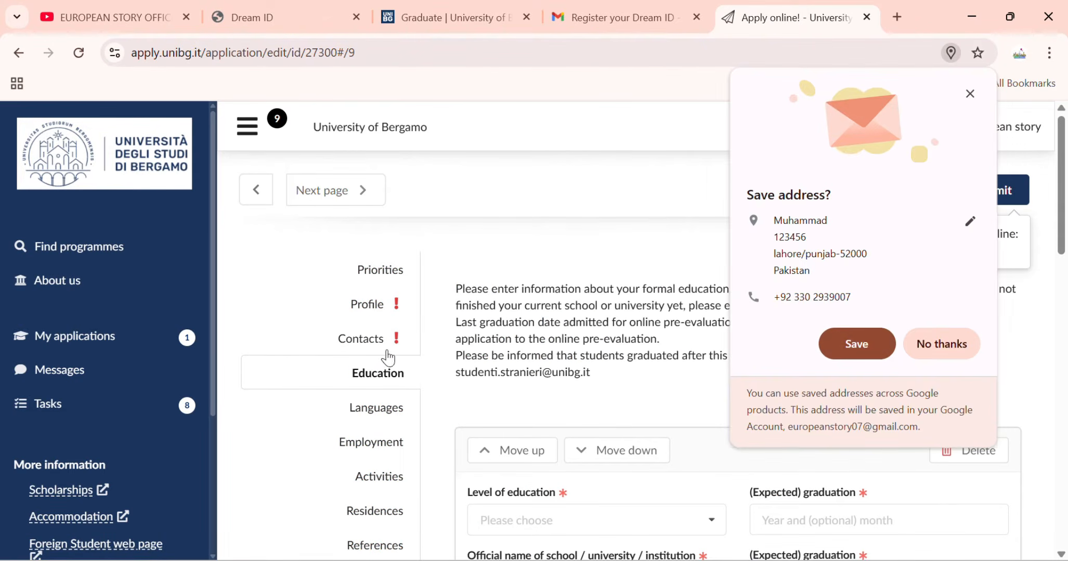
Set the education level to Bachelor degree.
left_click(934, 336)
scroll(435, 315, "down", 2)
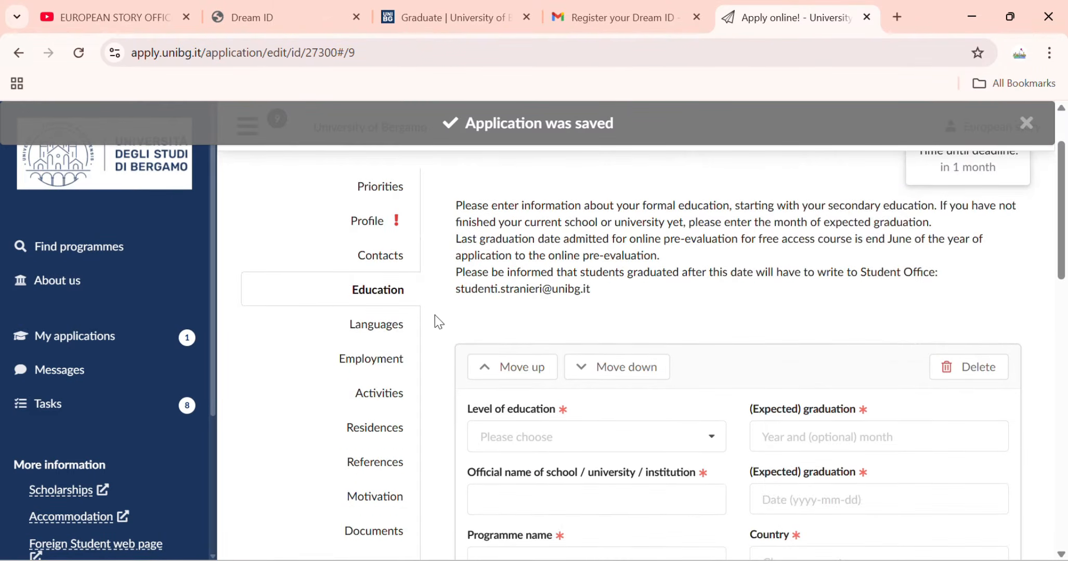
scroll(398, 278, "down", 4)
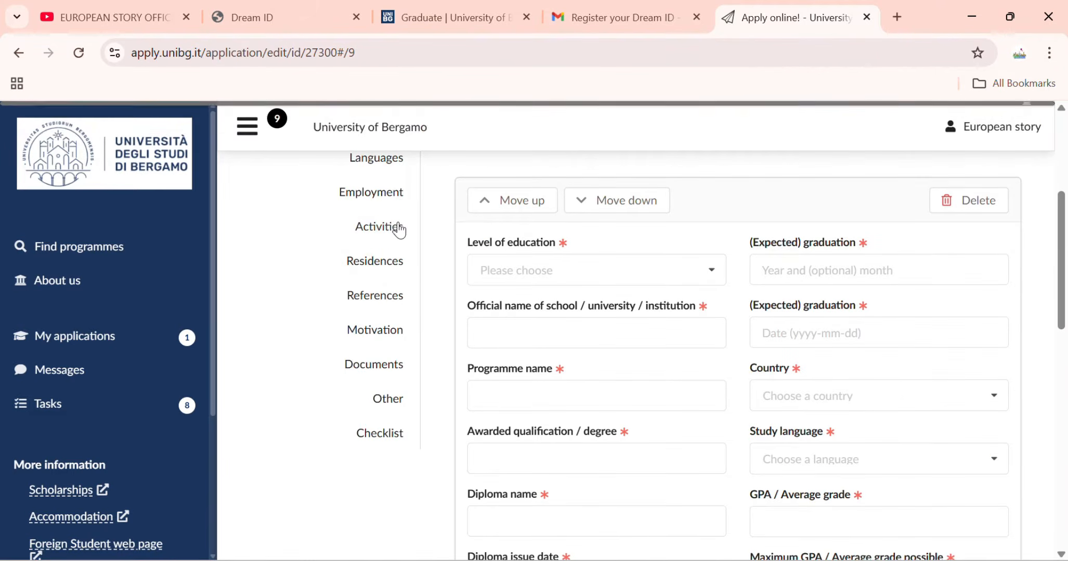
scroll(398, 231, "up", 4)
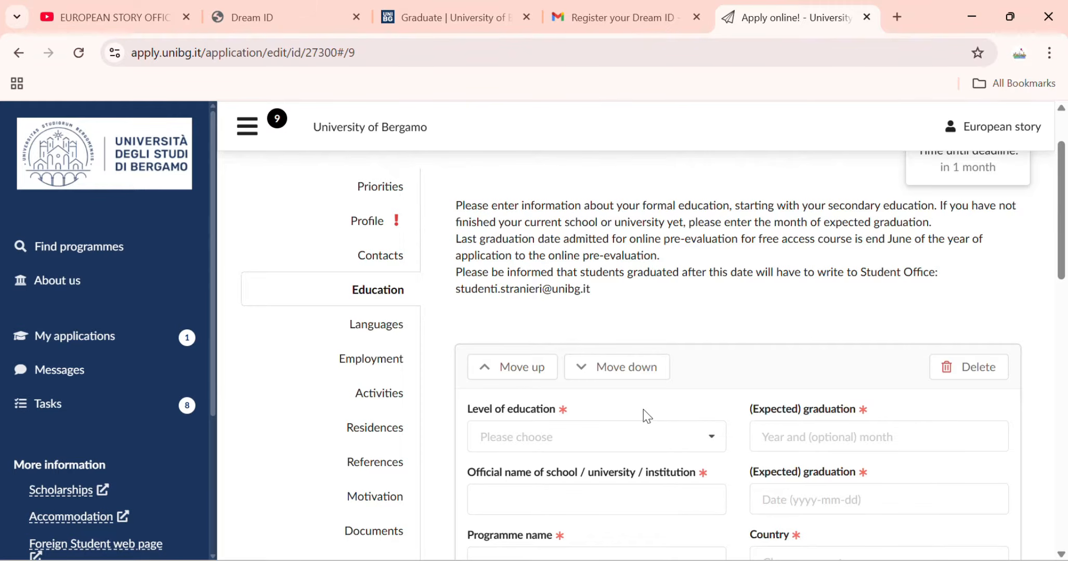
scroll(643, 410, "down", 3)
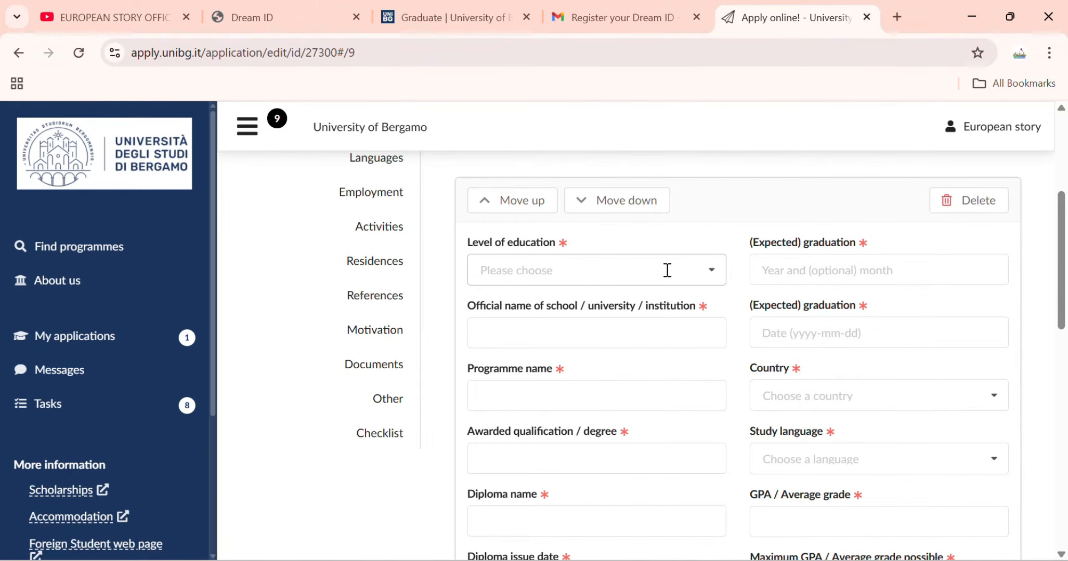
left_click(706, 269)
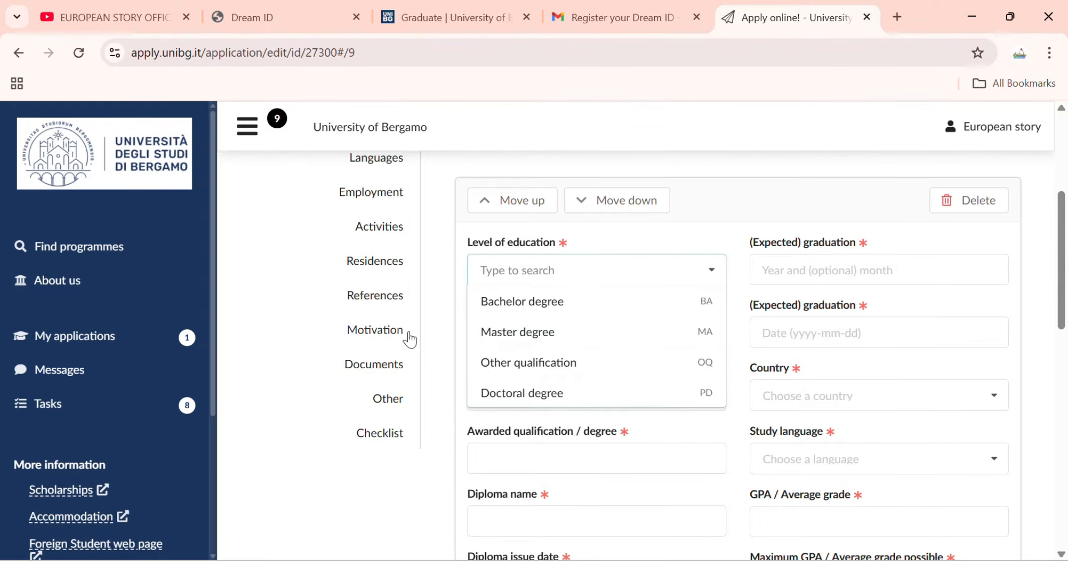
scroll(522, 356, "down", 3)
scroll(522, 302, "up", 5)
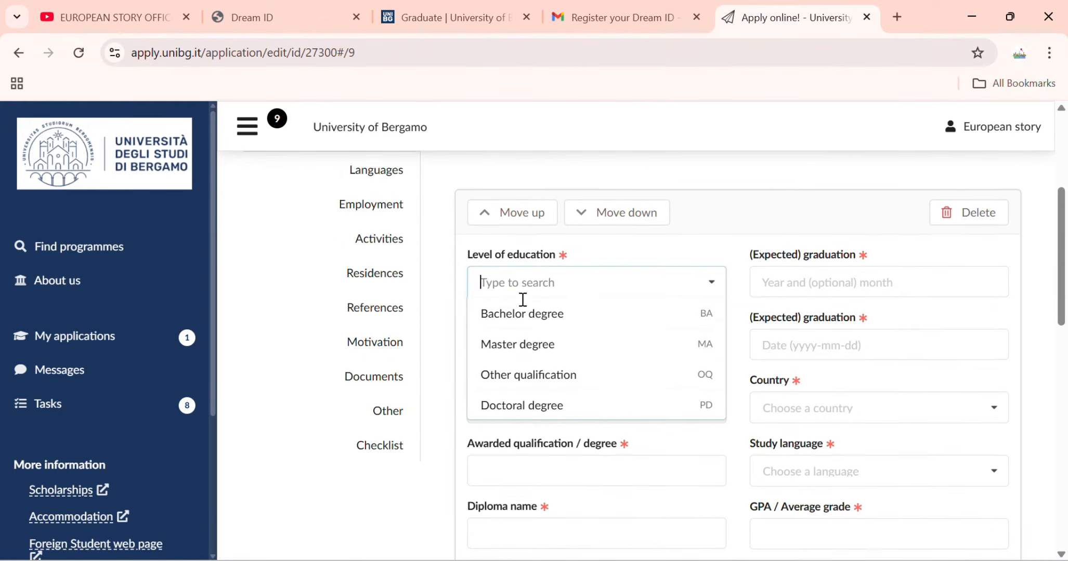
left_click(526, 386)
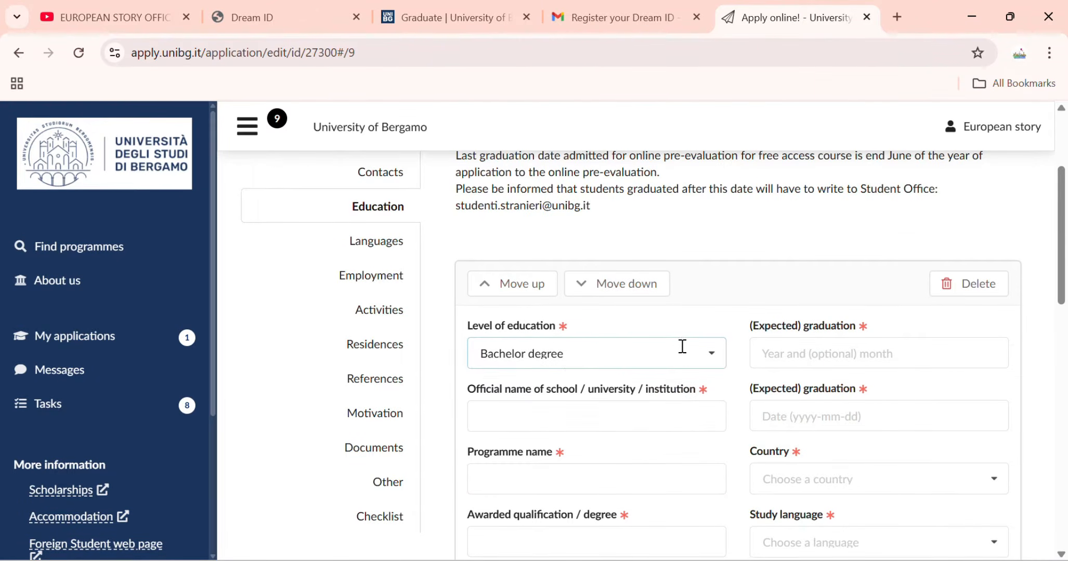
scroll(694, 349, "down", 1)
scroll(610, 271, "down", 2)
scroll(605, 270, "up", 3)
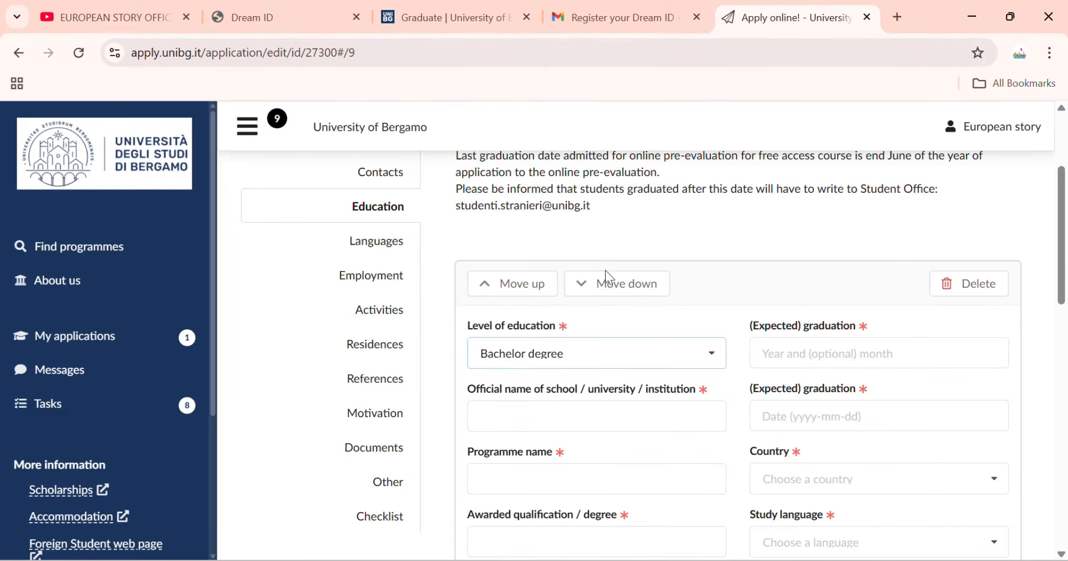
left_click(632, 364)
scroll(520, 395, "down", 2)
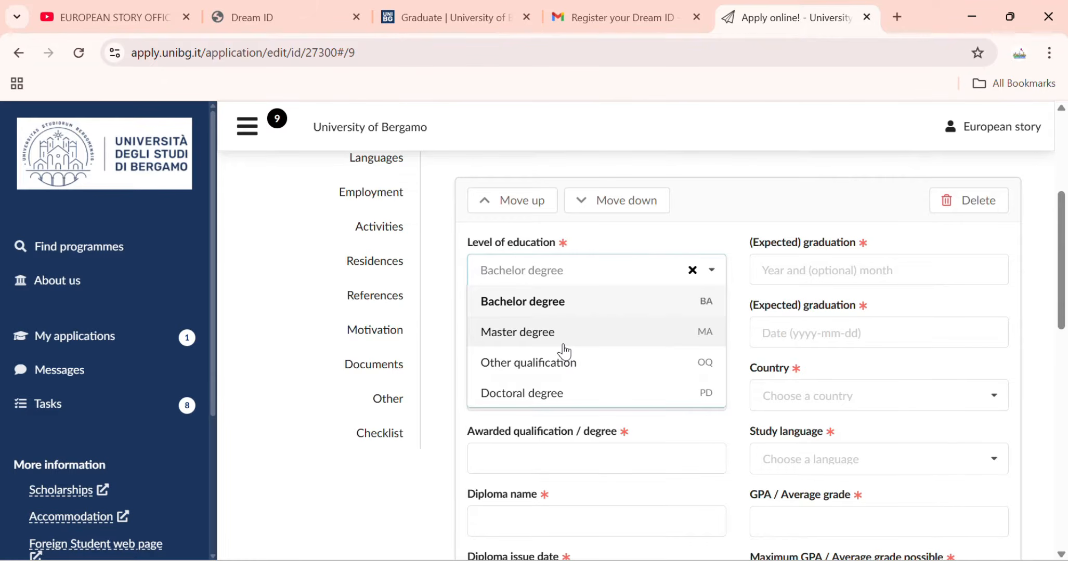
left_click(565, 312)
Name the school 'Punjab university' and set the expected graduation date to 2025-02-05.
left_click(842, 267)
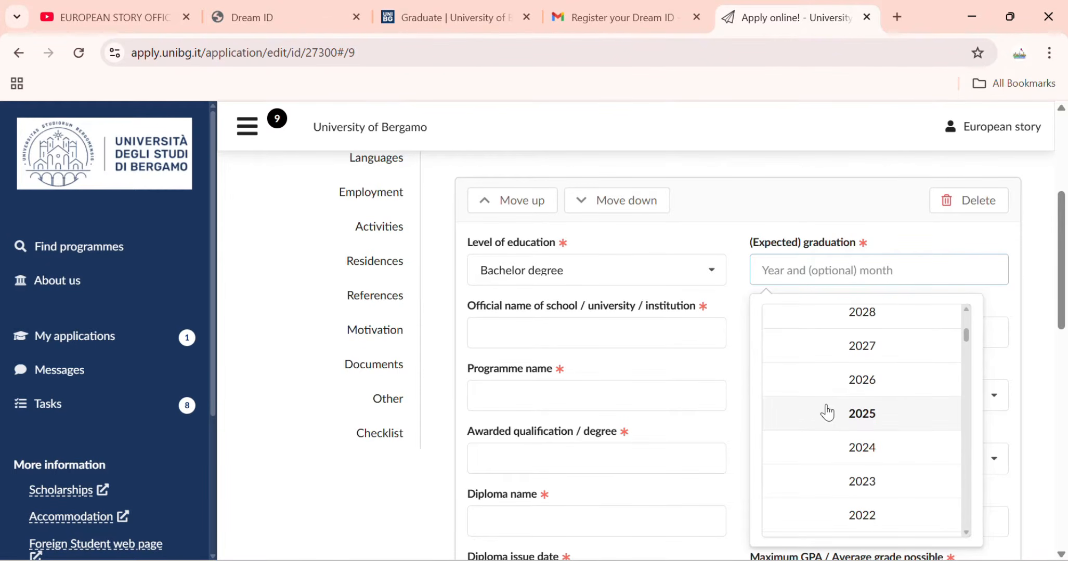
left_click(829, 422)
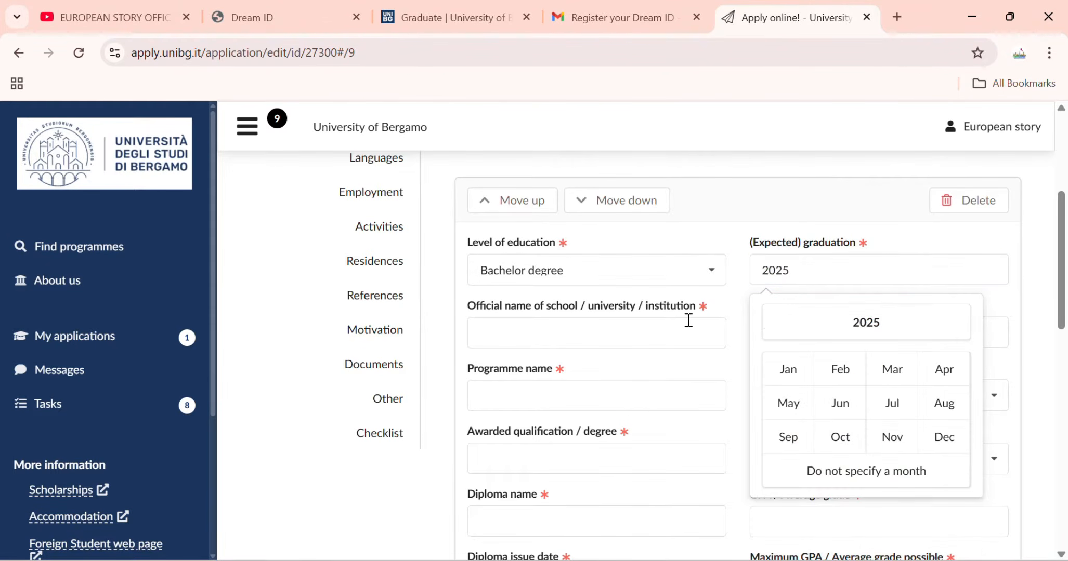
left_click(837, 369)
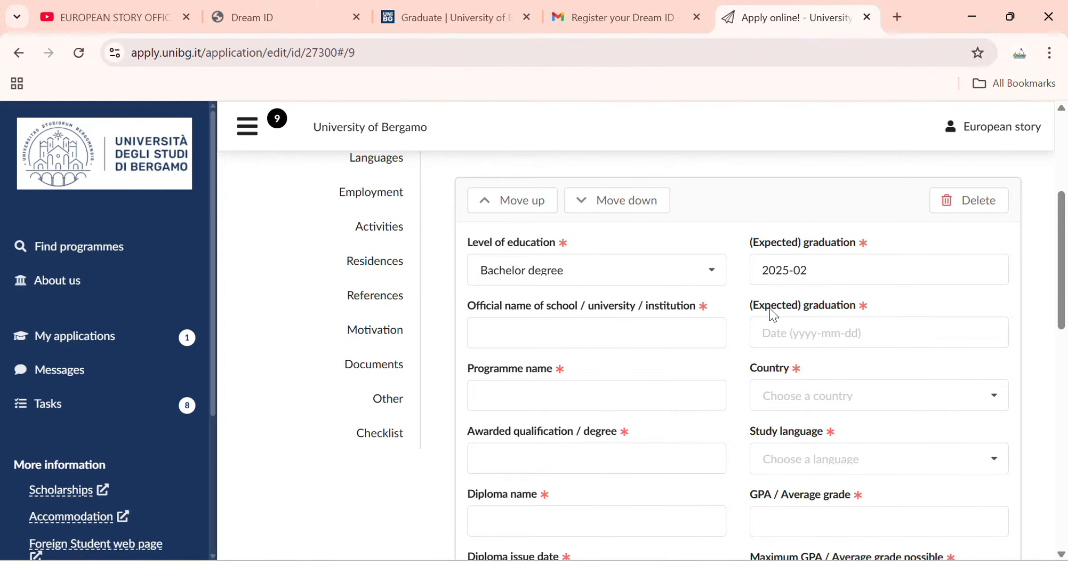
left_click(577, 337)
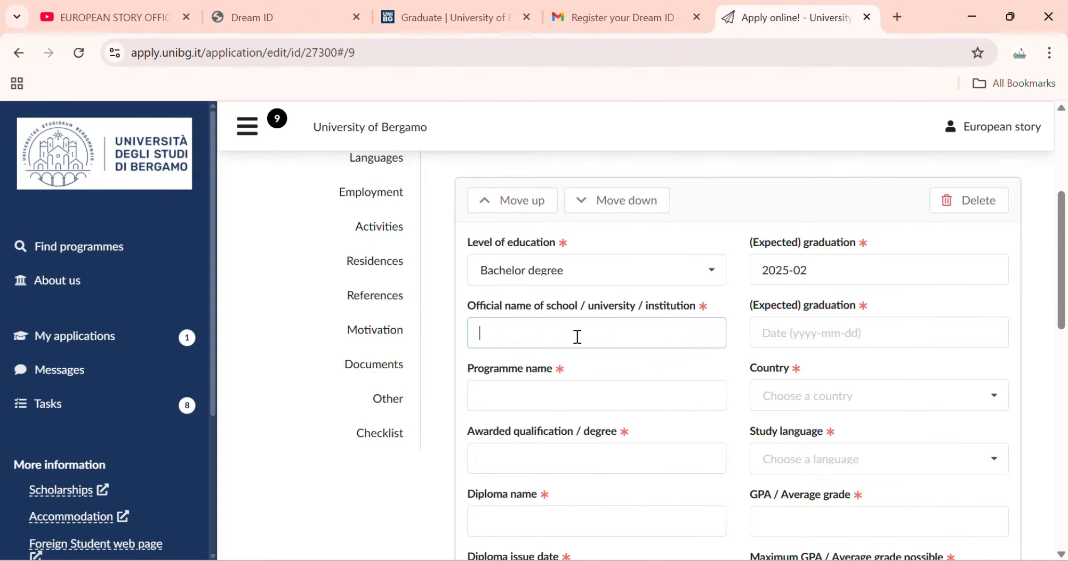
type("Punjab univer")
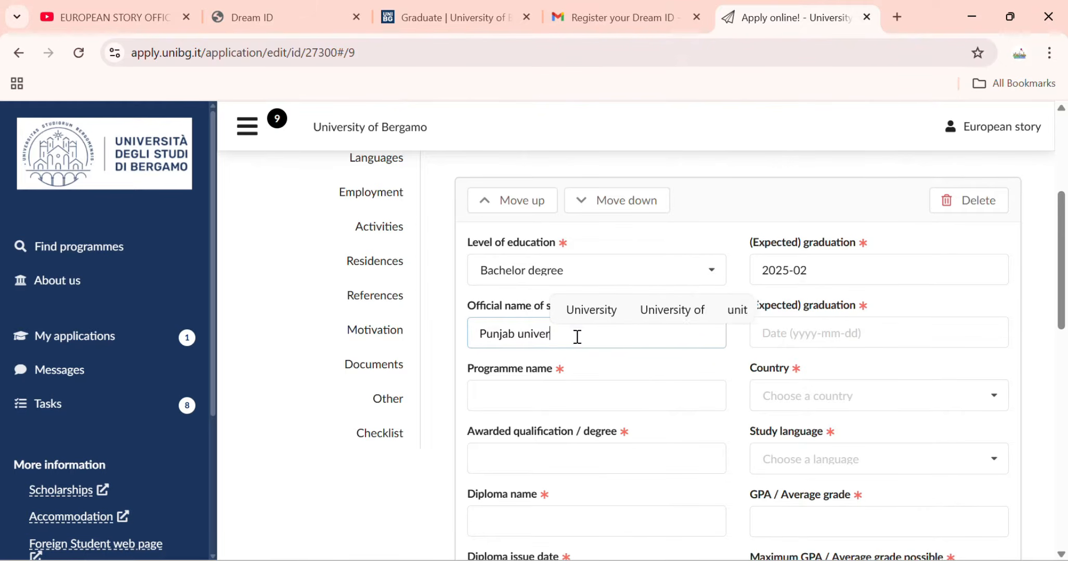
type("sity")
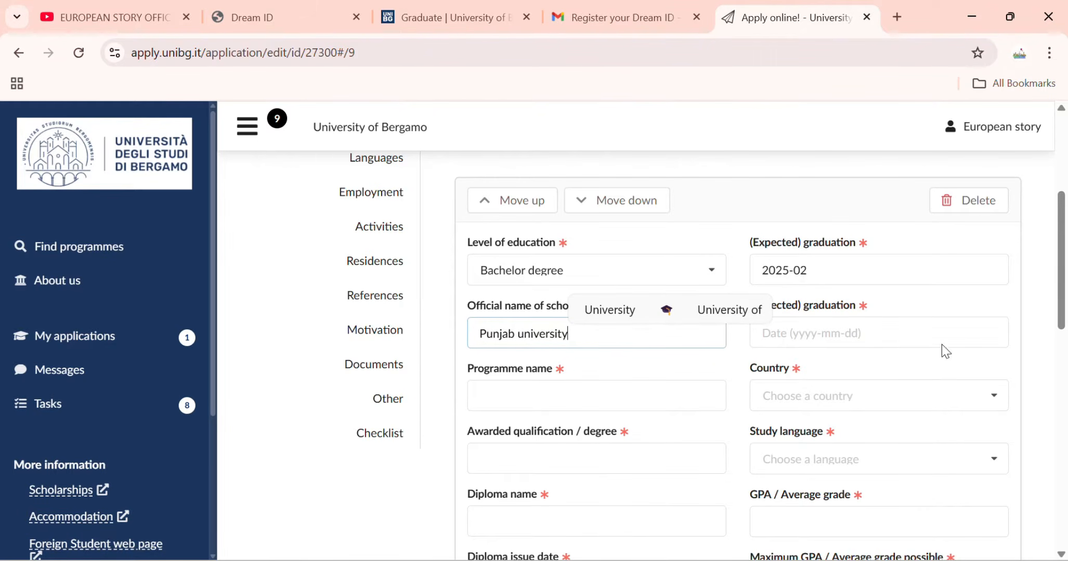
left_click(942, 345)
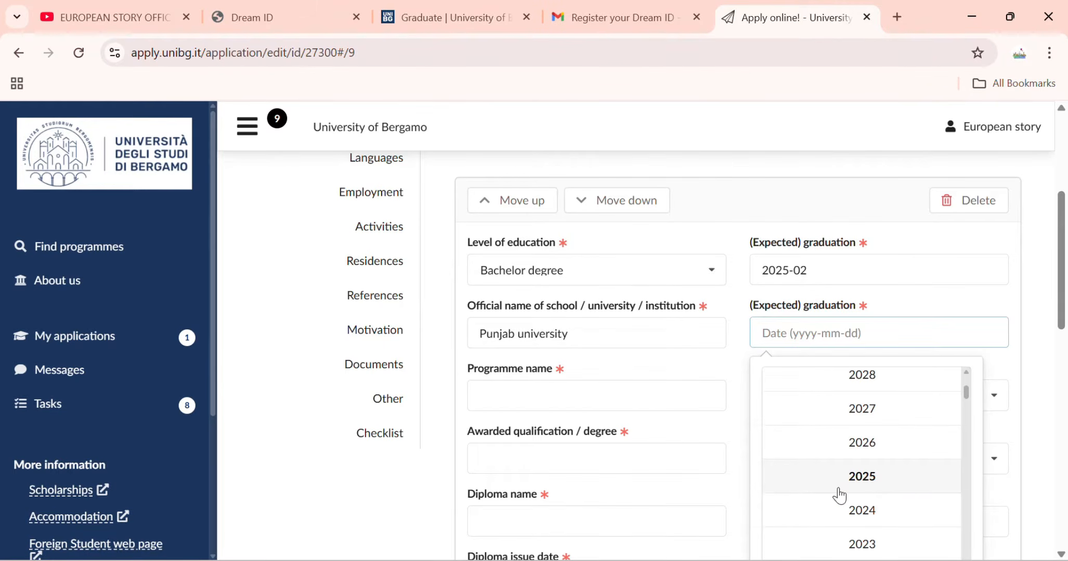
scroll(839, 496, "down", 2)
left_click(857, 394)
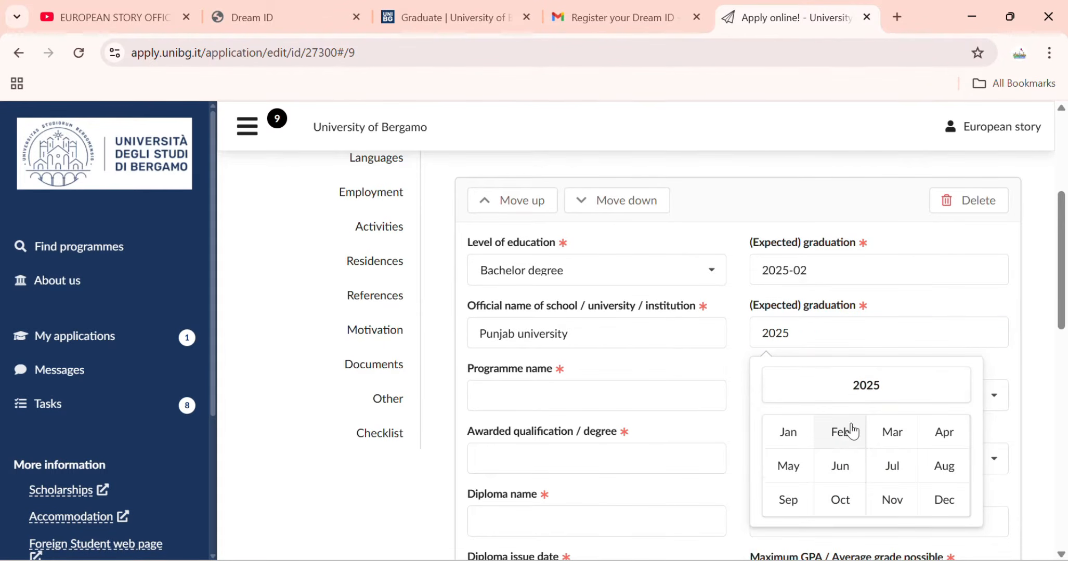
left_click(851, 431)
left_click(835, 498)
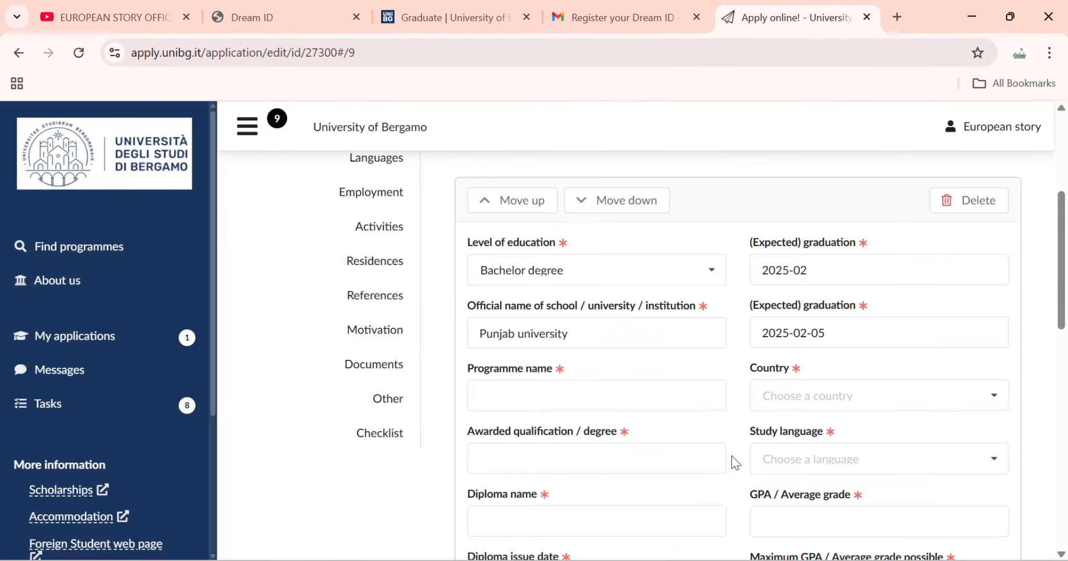
Enter 'Information technology (IT)' as the programme name.
scroll(735, 463, "down", 2)
left_click(625, 311)
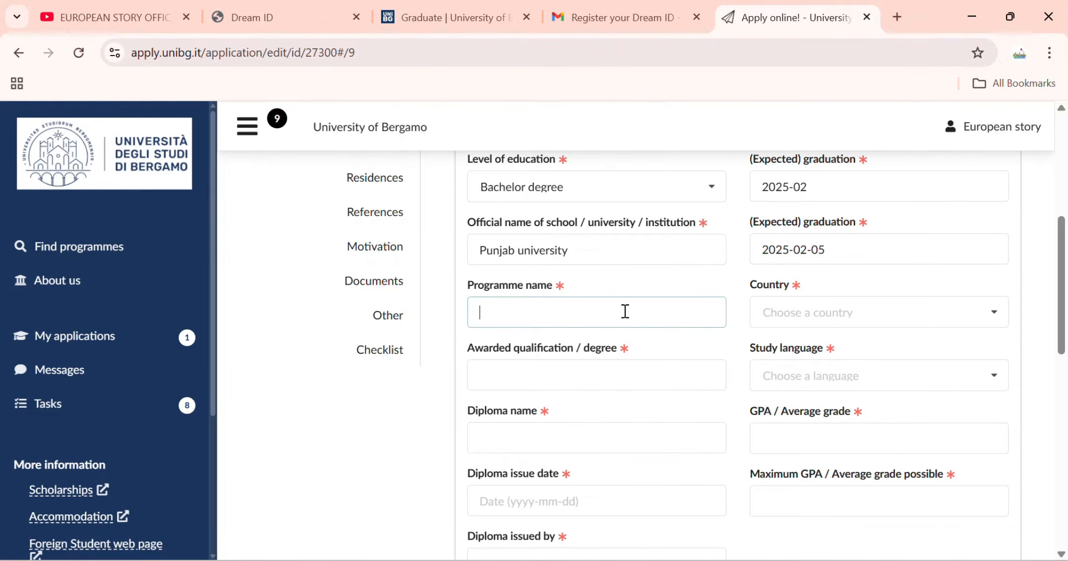
type("Infor")
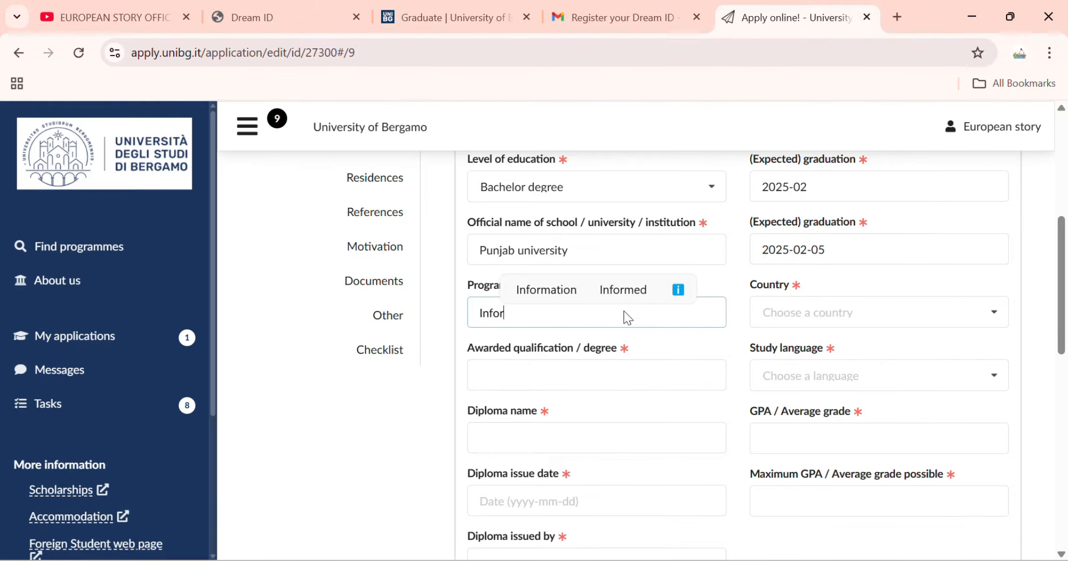
type("matio")
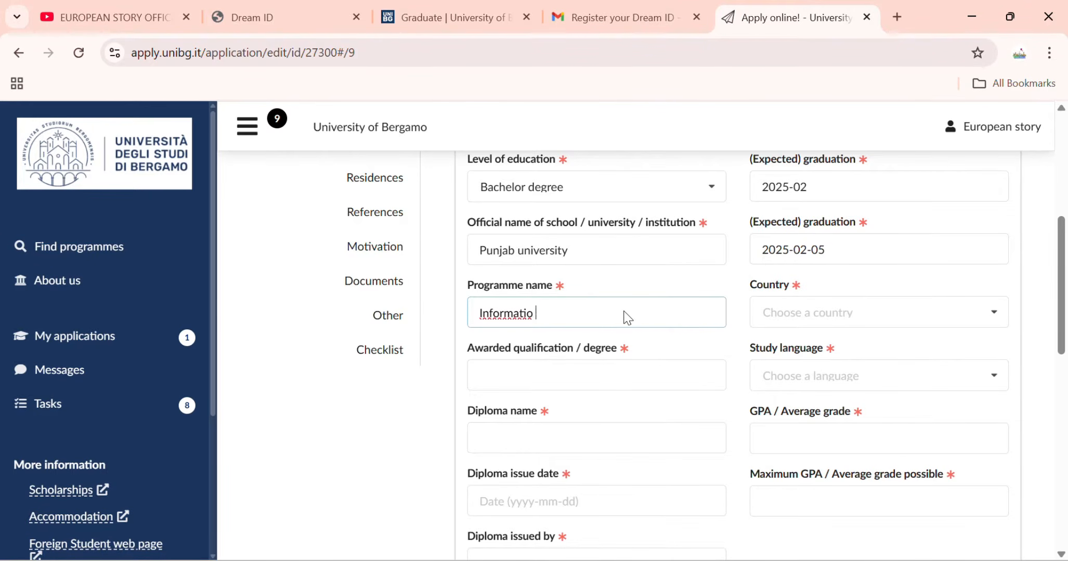
type("n te")
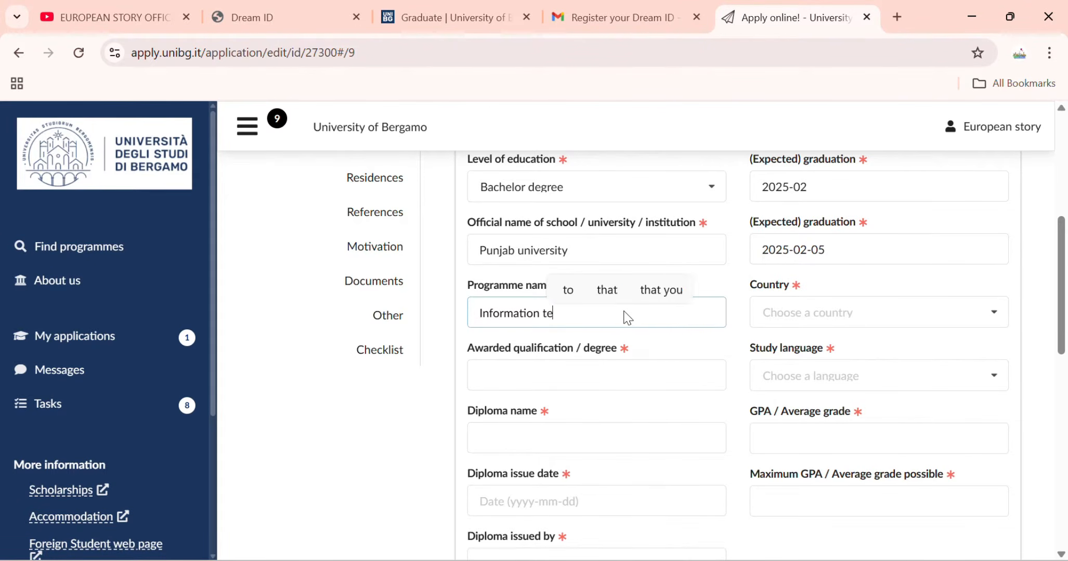
type("chnology IT")
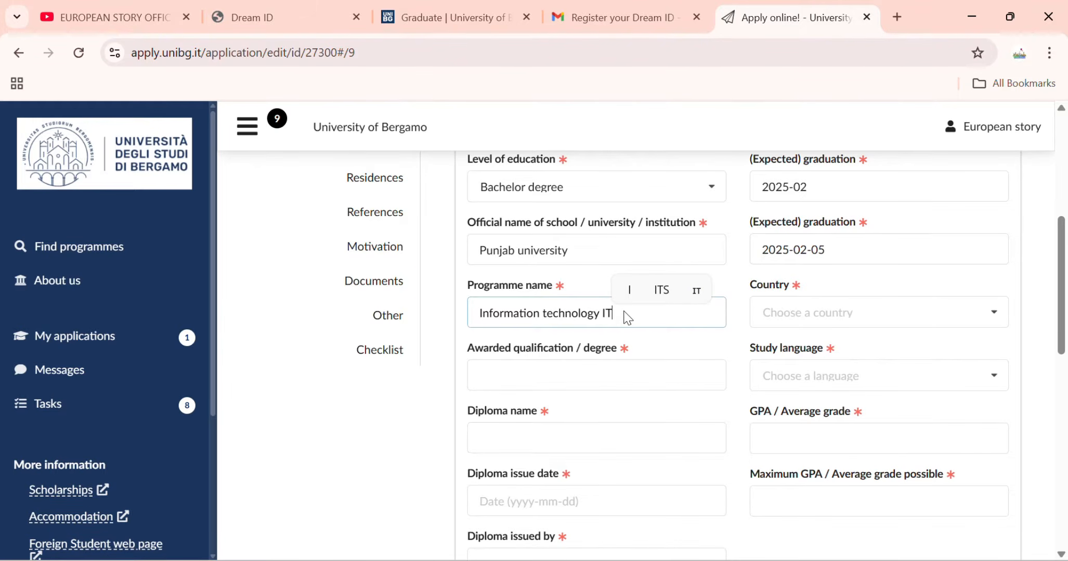
type(")")
key("Left")
key("Left")
key("Left")
type("(")
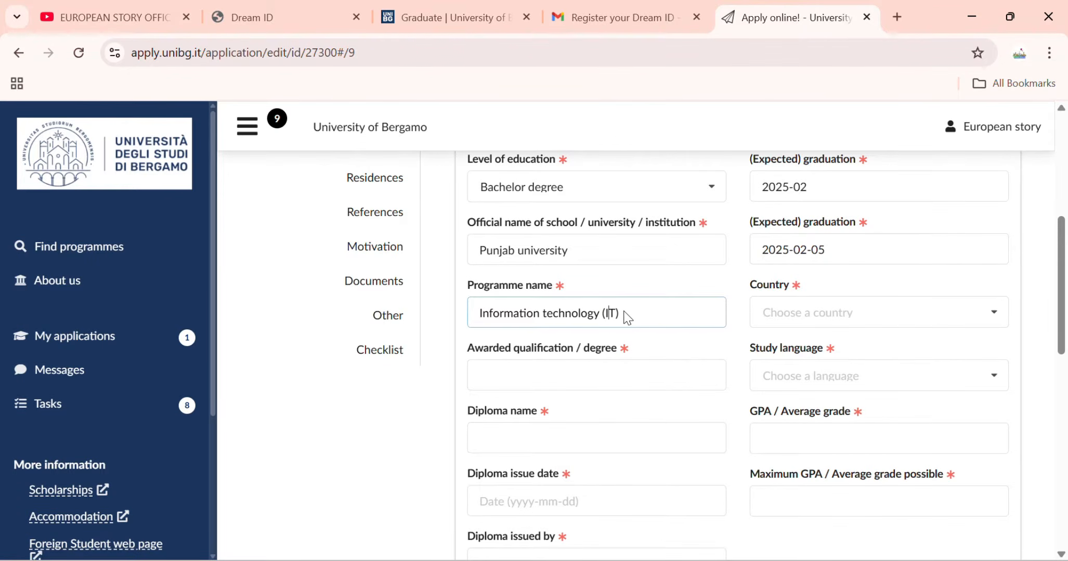
key("Tab")
left_click(772, 312)
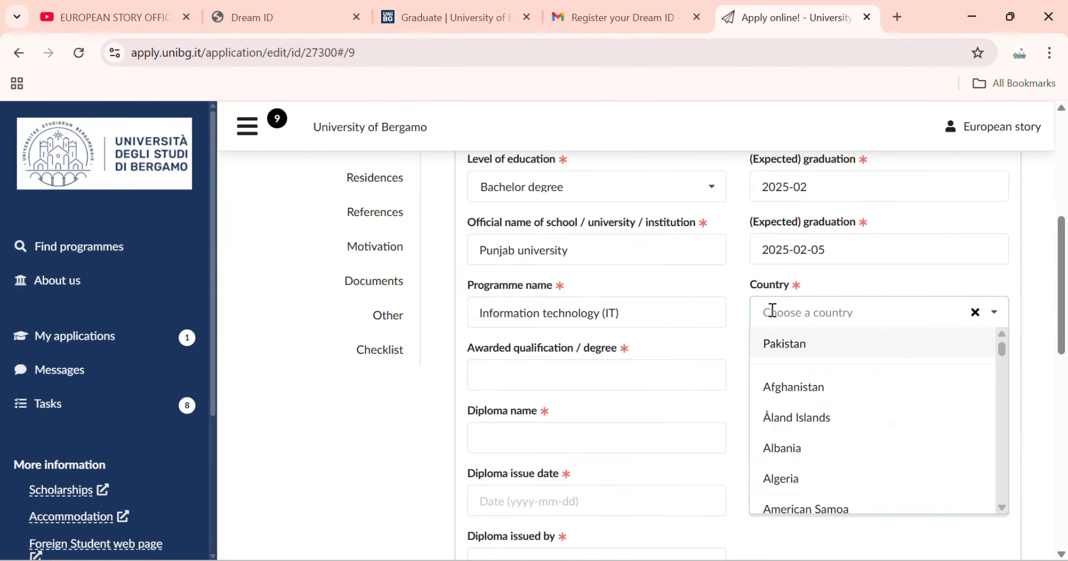
Choose Pakistan as the country and enter Bachelors as the awarded qualification.
left_click(786, 353)
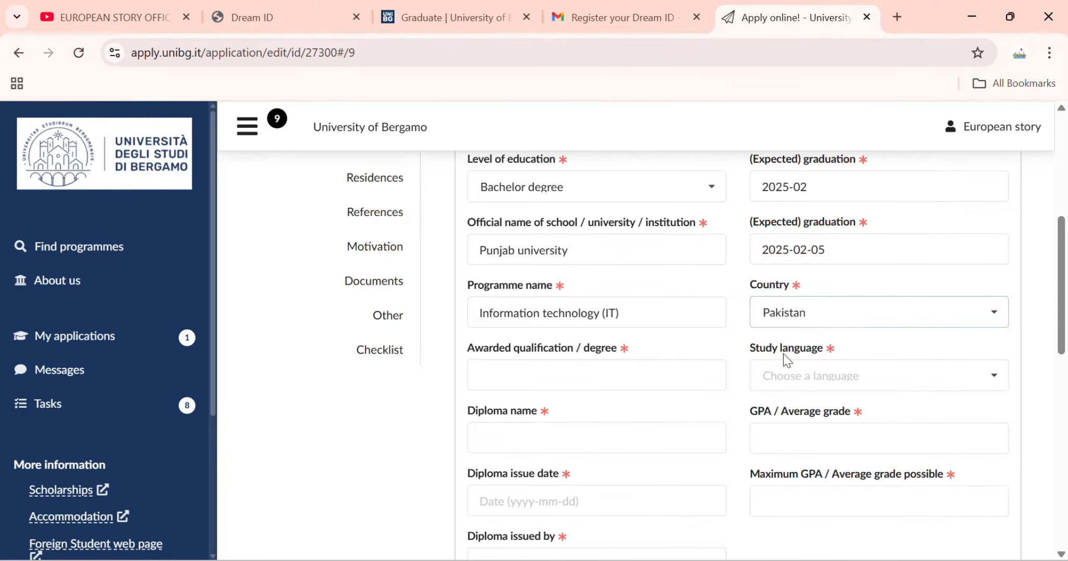
left_click(672, 378)
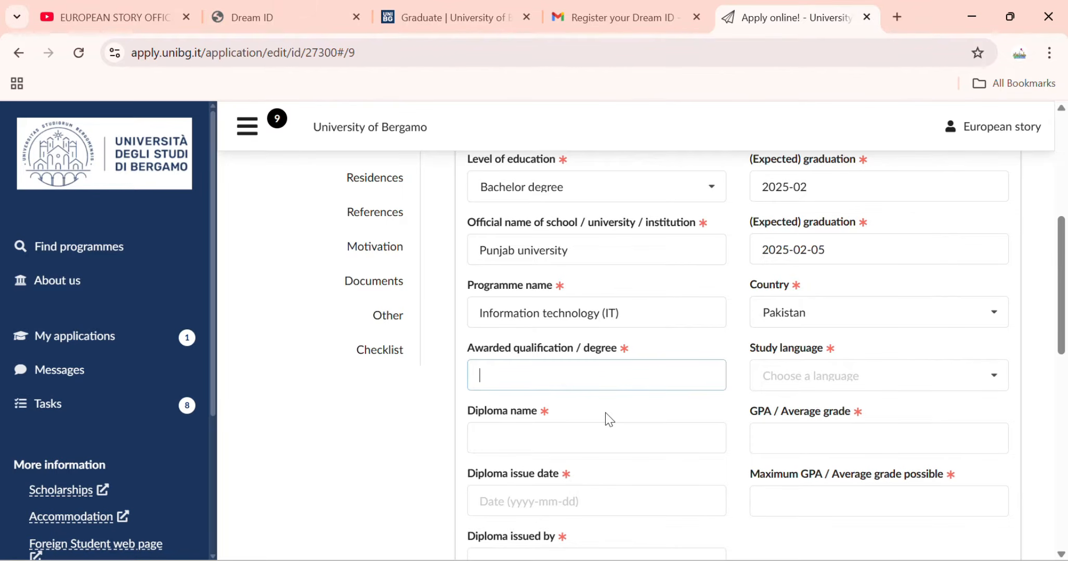
type("Bcah")
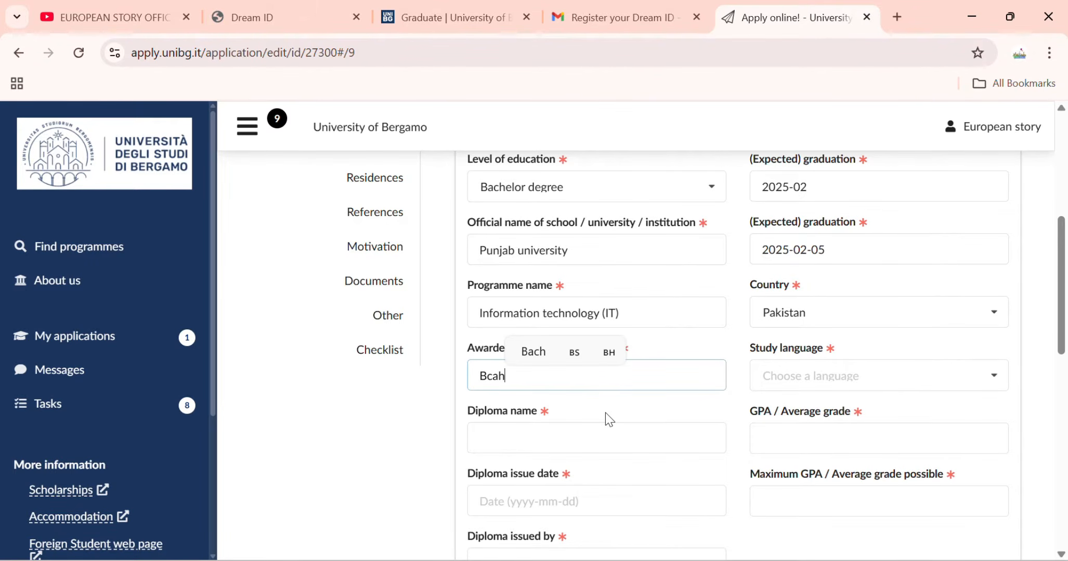
key("BackSpace")
key("BackSpace")
type("achelos")
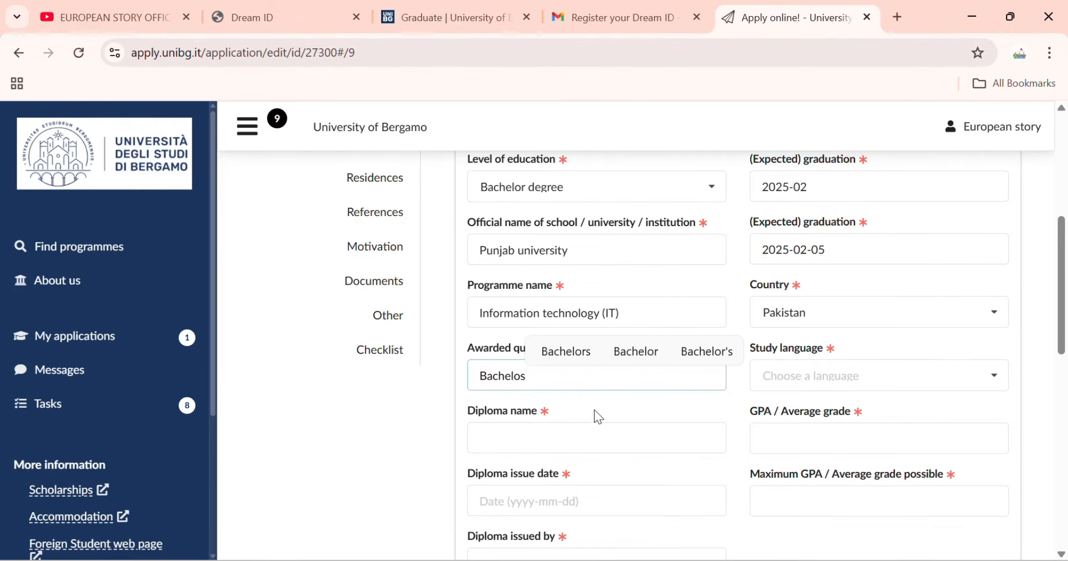
key("BackSpace")
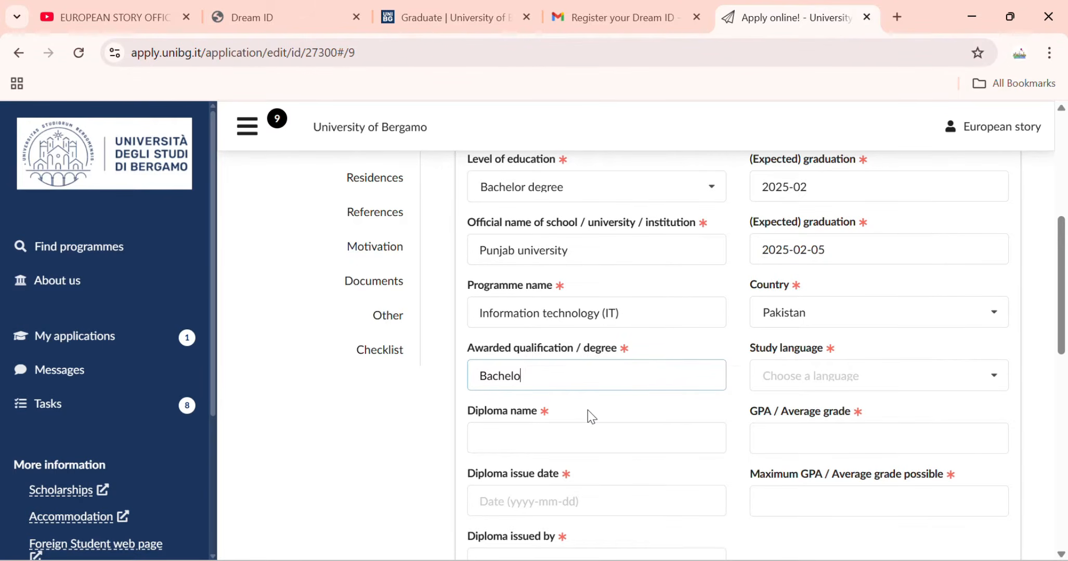
type("rs")
scroll(698, 409, "down", 2)
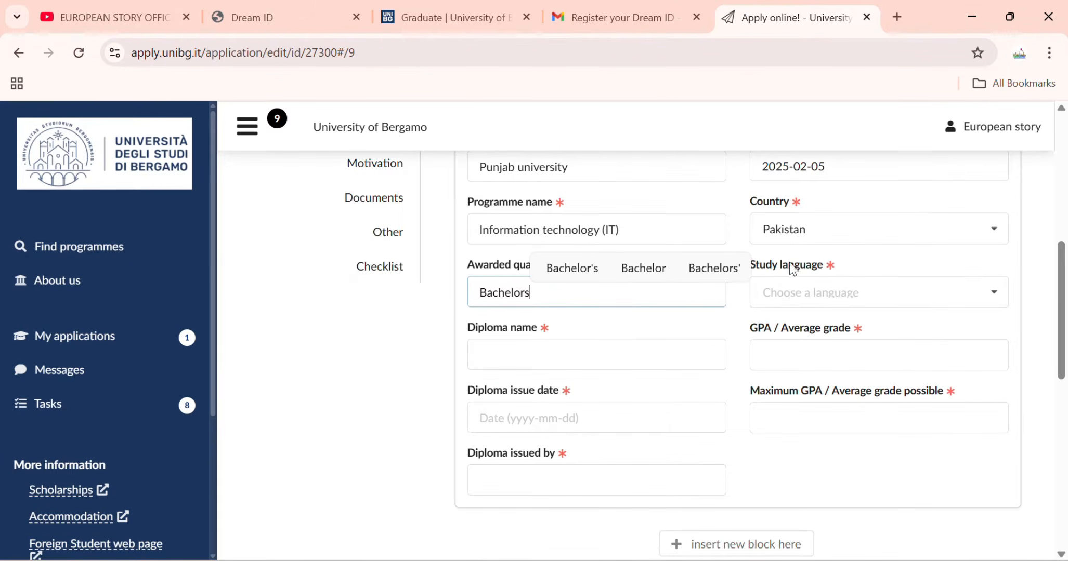
Set study language to English, diploma name to IT and GPA to 3.5.
left_click(801, 288)
left_click(821, 328)
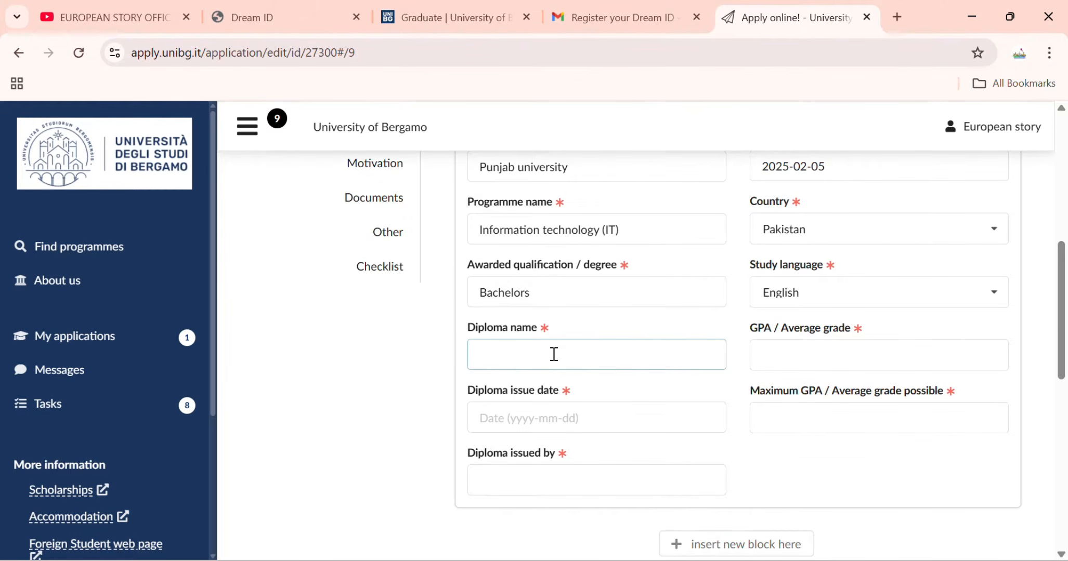
type("n")
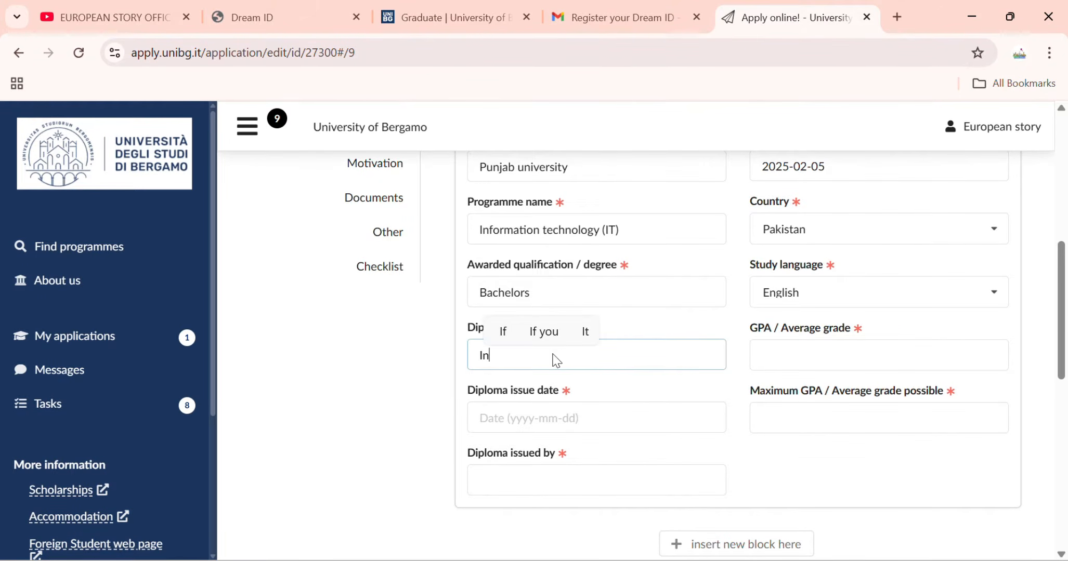
key("BackSpace")
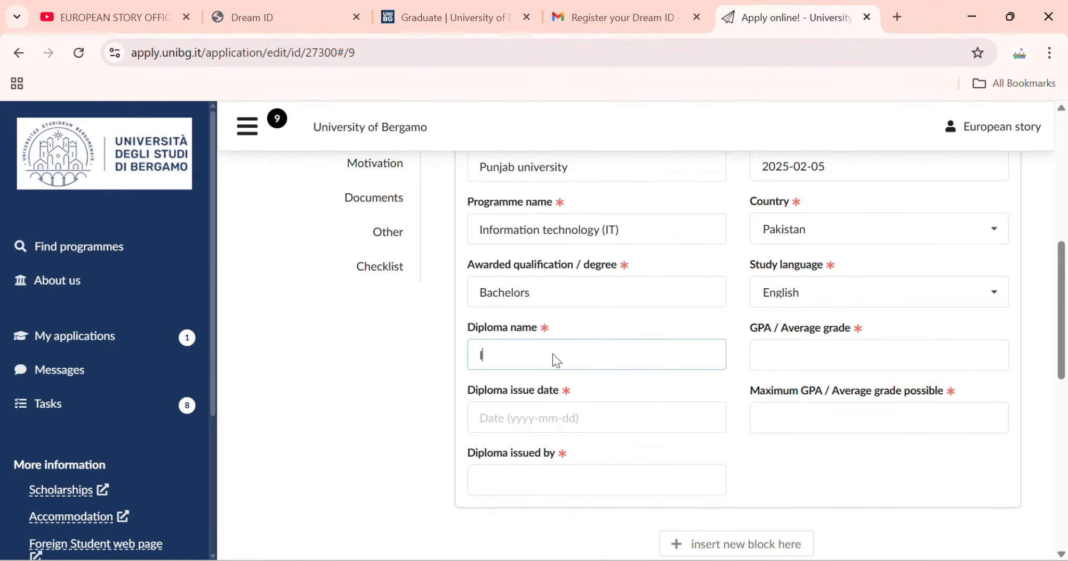
type("T")
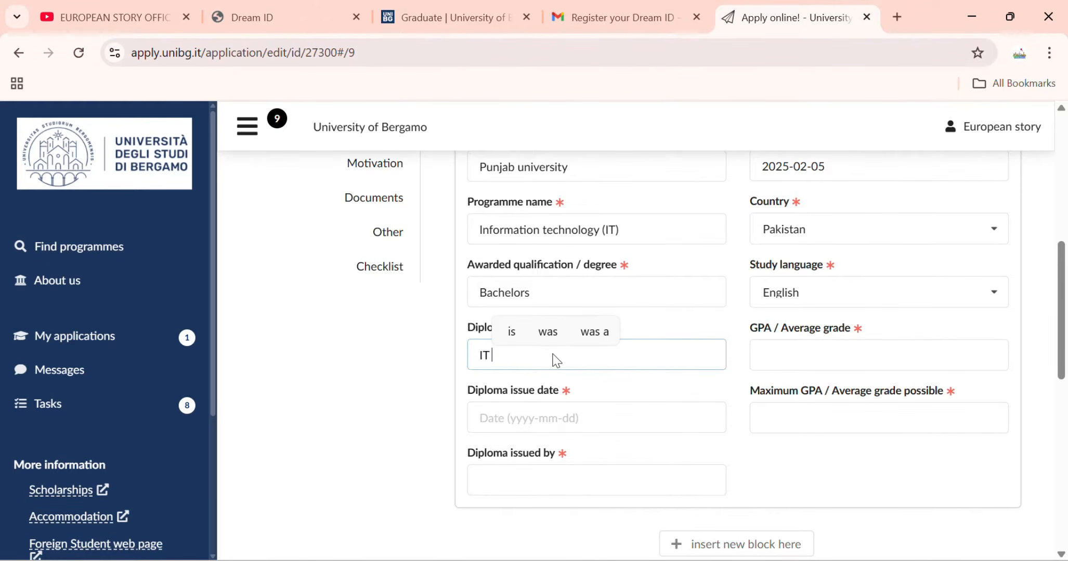
left_click(815, 357)
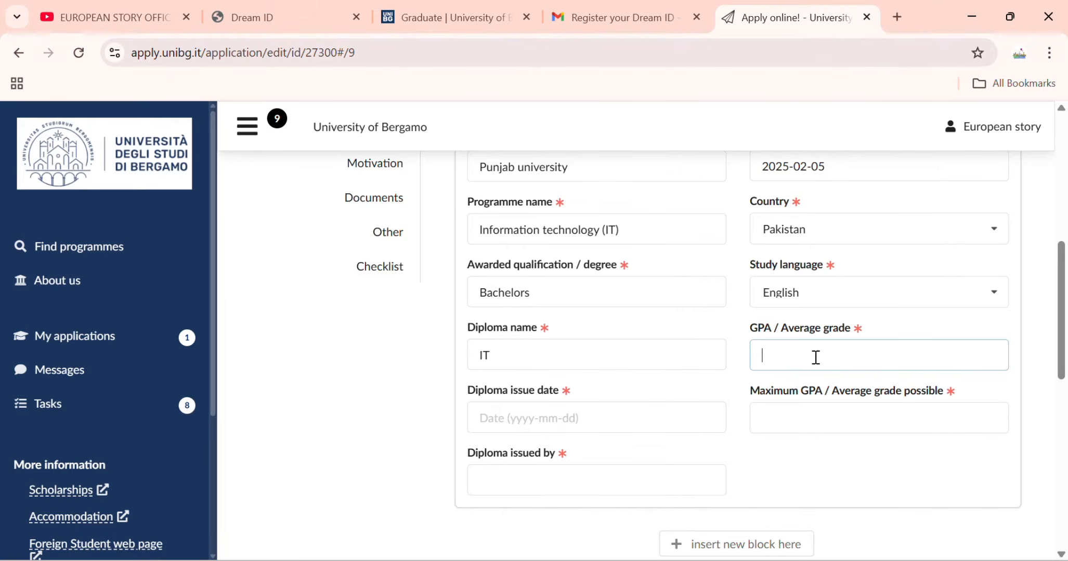
type("3.5")
Set the diploma issue date to 2025-06-04.
left_click(630, 426)
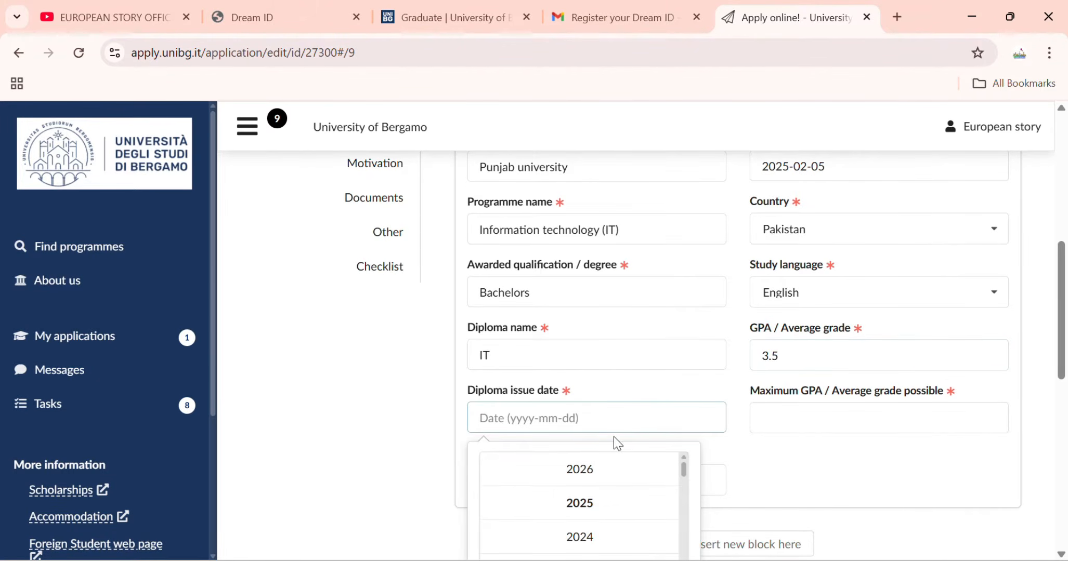
left_click(613, 429)
left_click(562, 467)
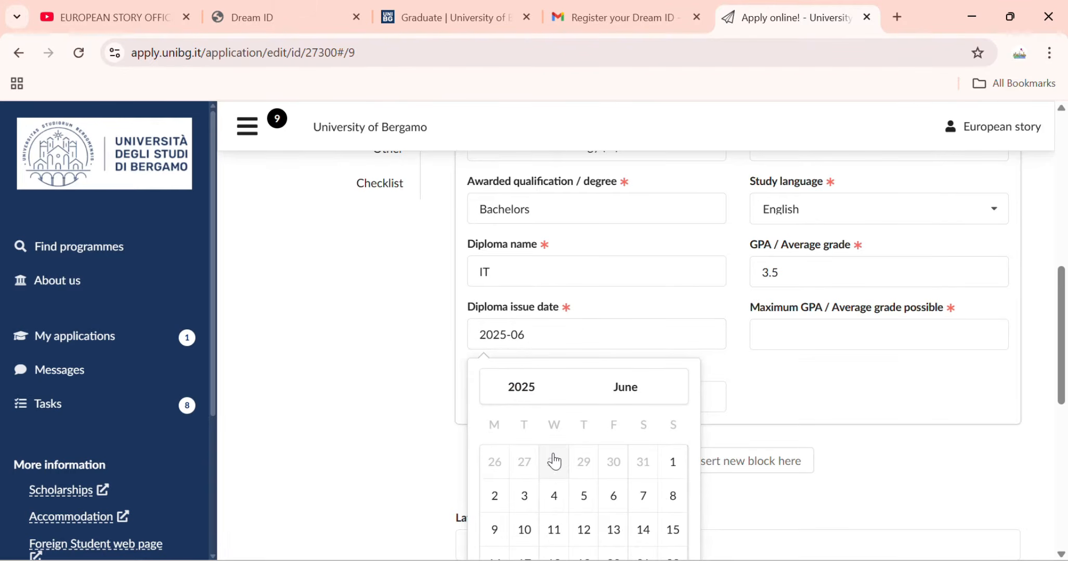
left_click(568, 492)
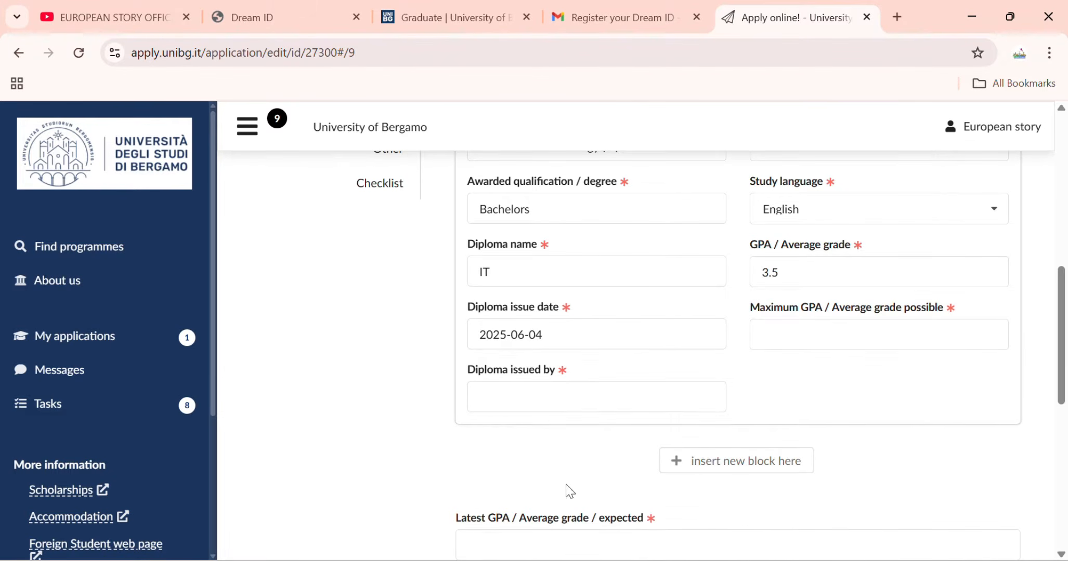
left_click(596, 406)
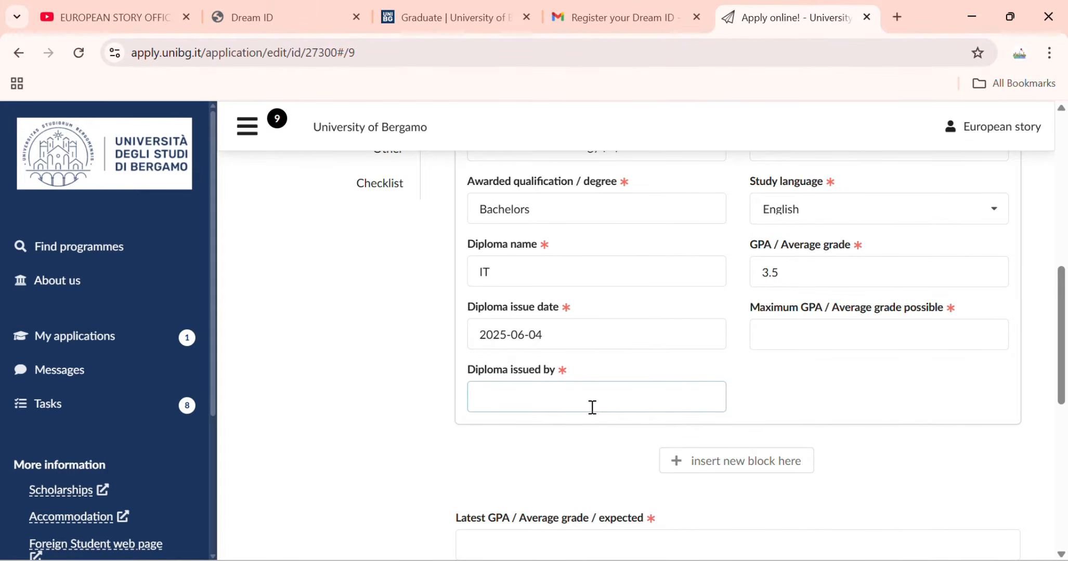
Enter 'Higher Education commission' as the diploma issuer, fixing the typos.
type("HIgher")
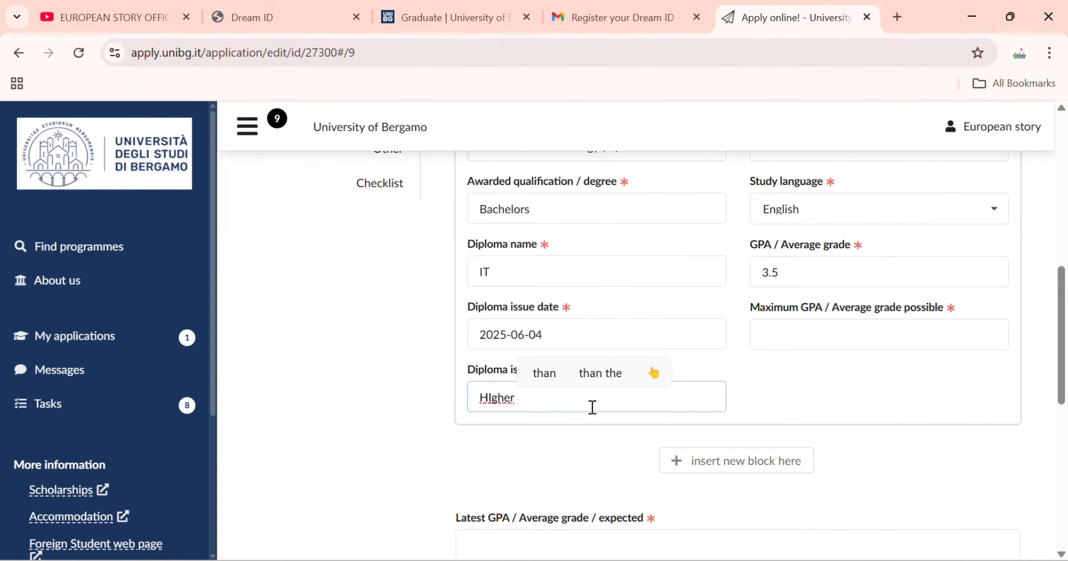
type(" Educatio")
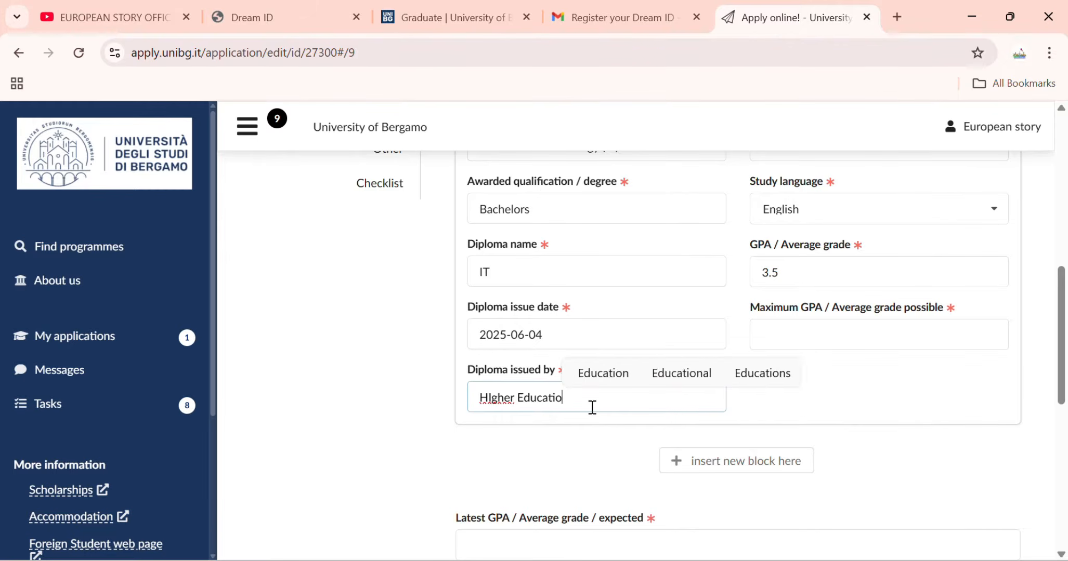
type("n ")
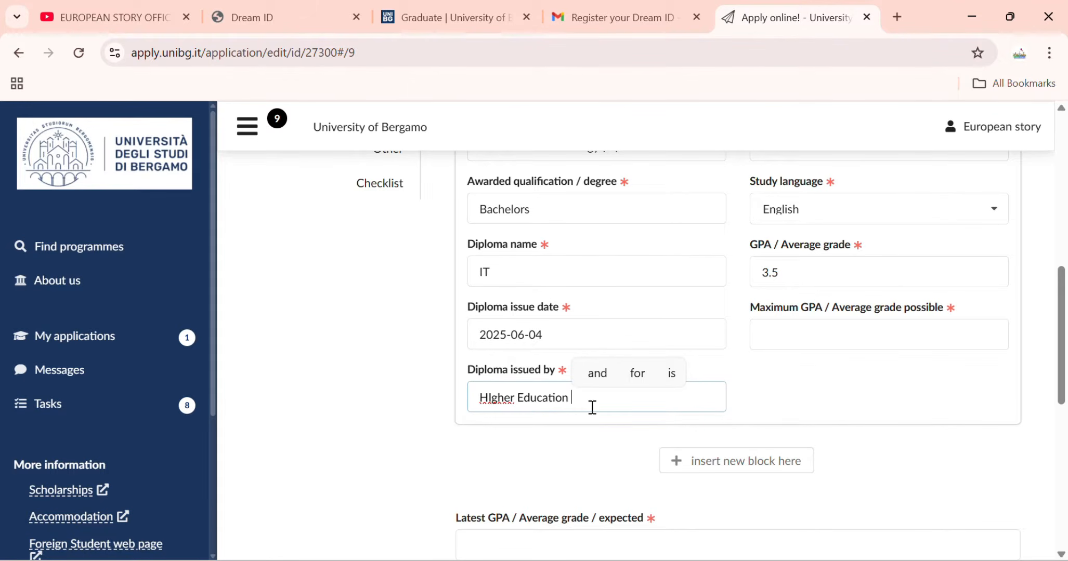
type("commision")
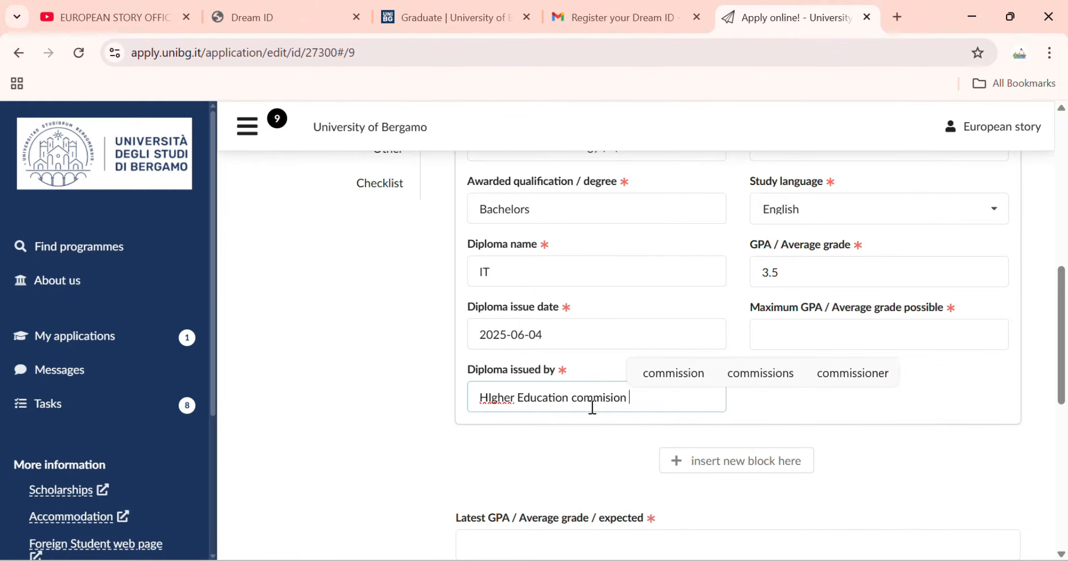
key("Left")
key("Left")
key("Left")
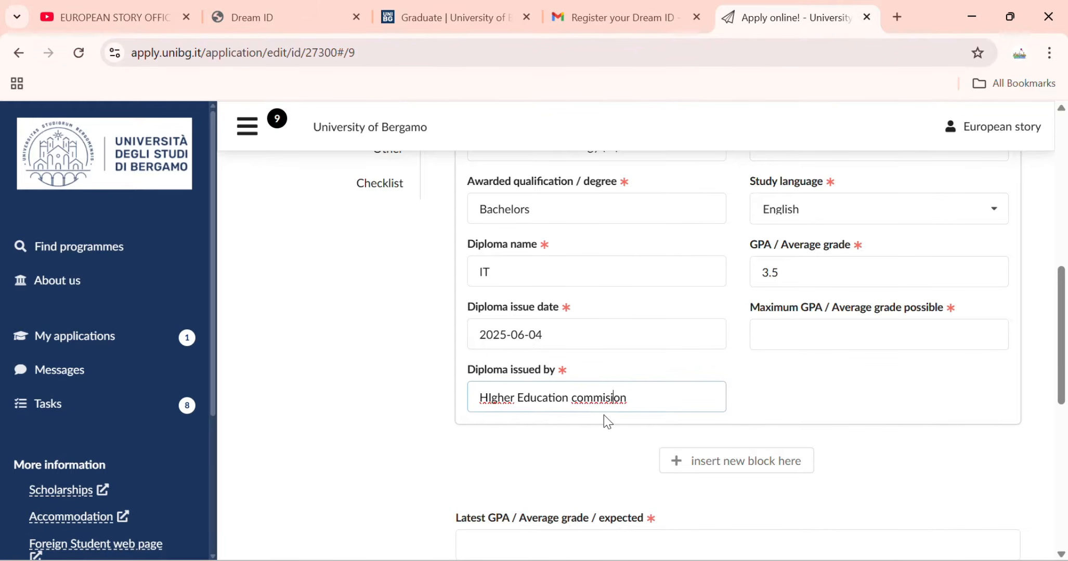
key("Left")
type("s")
left_click(486, 398)
key("BackSpace")
type("i")
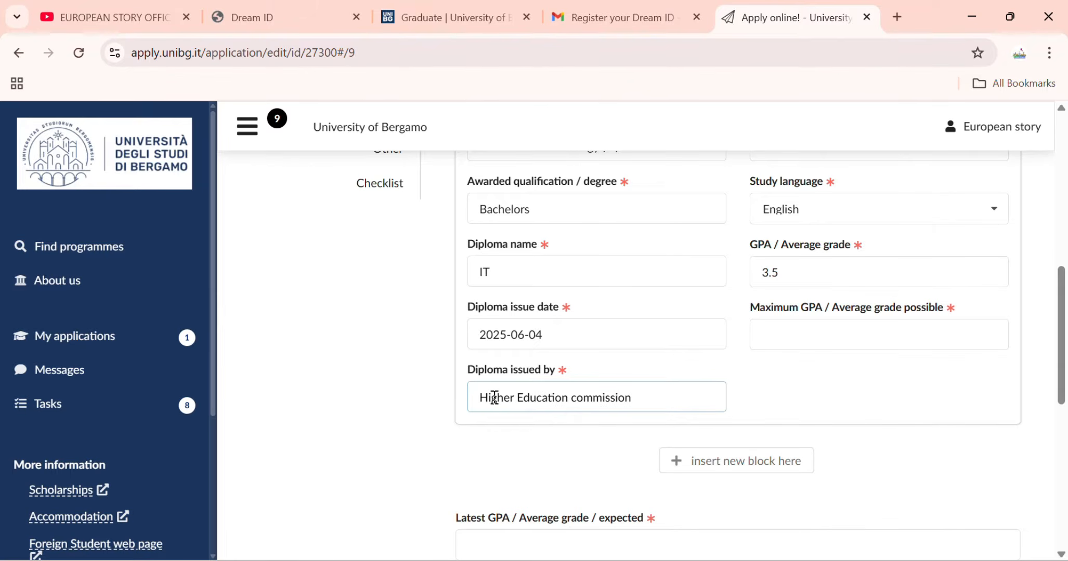
scroll(695, 431, "up", 3)
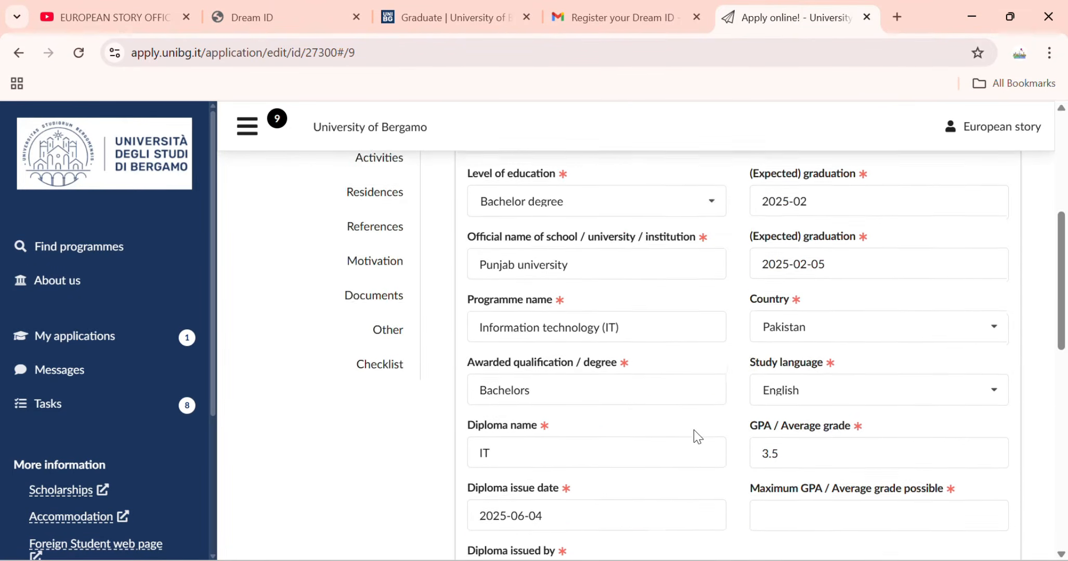
scroll(696, 436, "down", 2)
Enter the maximum possible GPA so it reads 3.5/4.
left_click(806, 411)
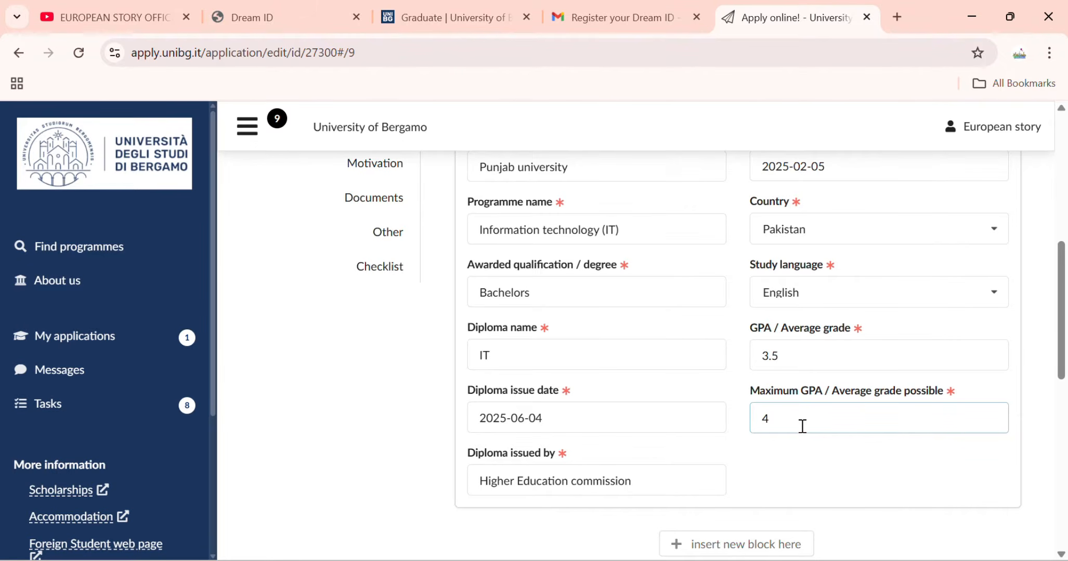
type("/")
type("3.")
type("3.5/4")
scroll(643, 335, "up", 3)
scroll(643, 335, "down", 4)
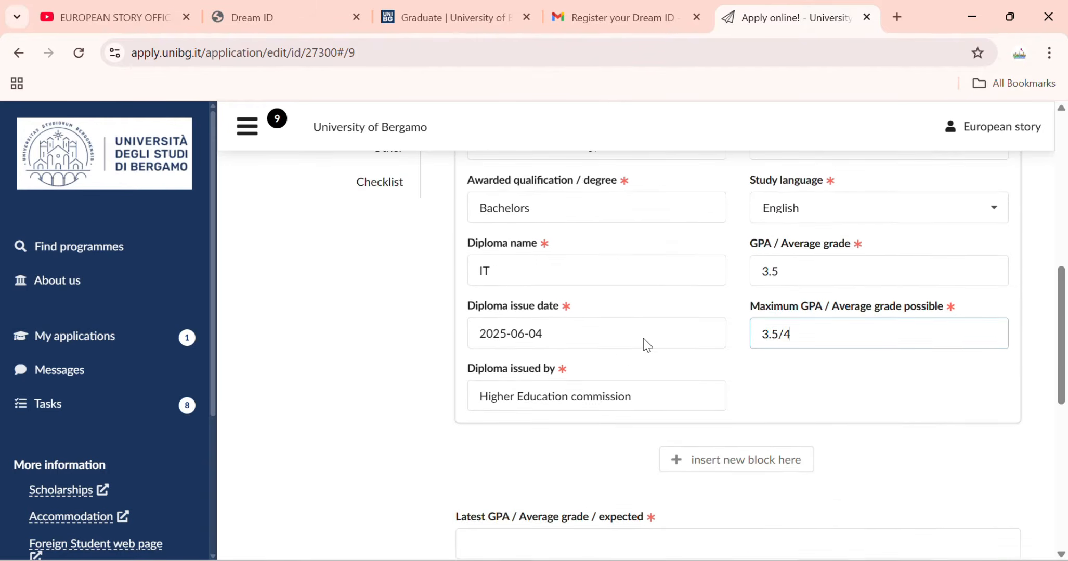
scroll(643, 339, "down", 3)
Enter latest GPA 3.5, programme 'IT' and university 'Punjab university'.
left_click(643, 377)
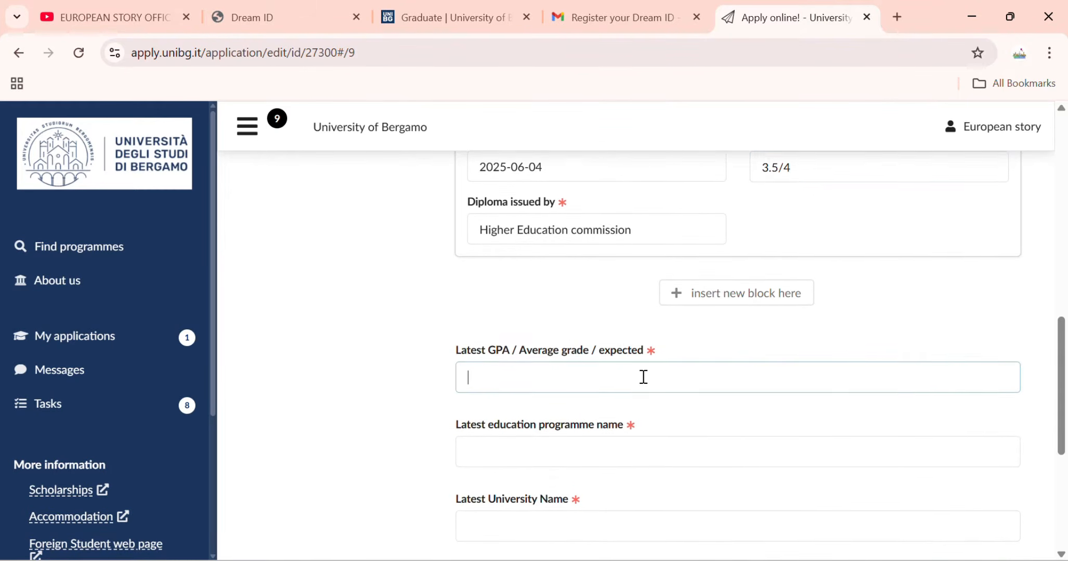
scroll(643, 377, "down", 2)
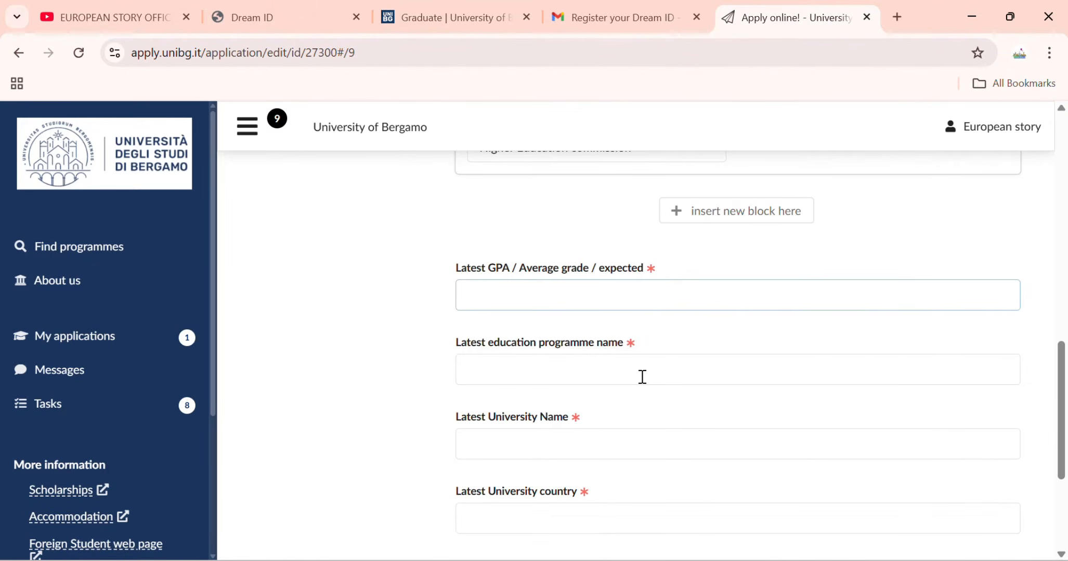
type("3.5")
left_click(587, 369)
type("IT")
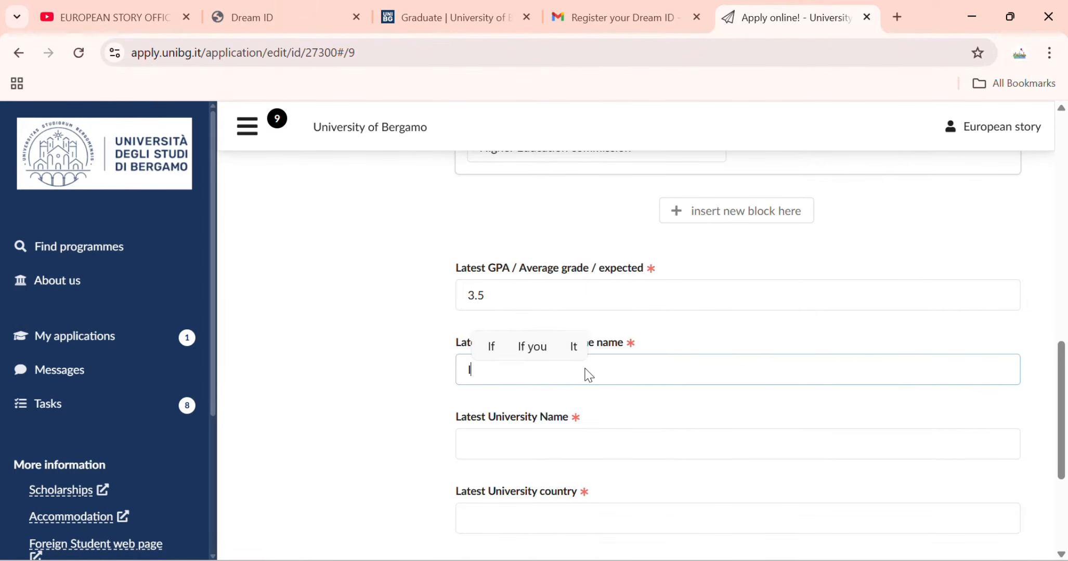
left_click(658, 445)
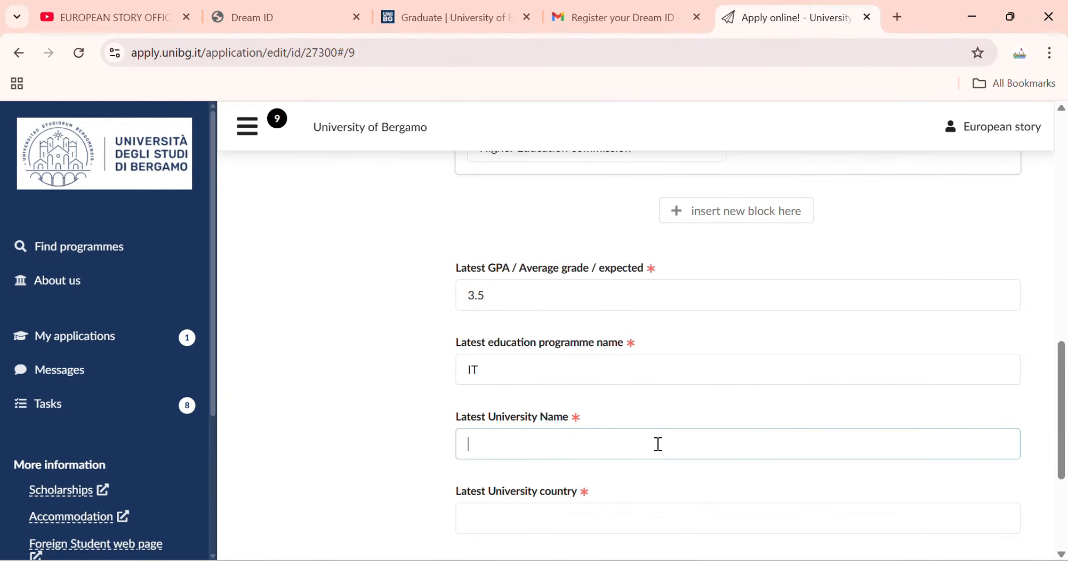
type("Punjab")
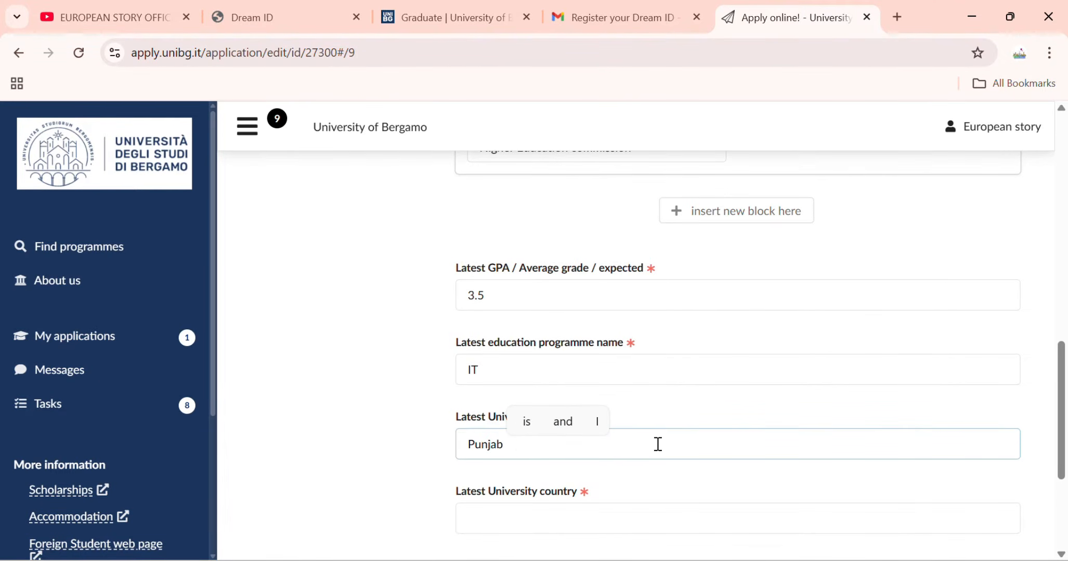
type(" university")
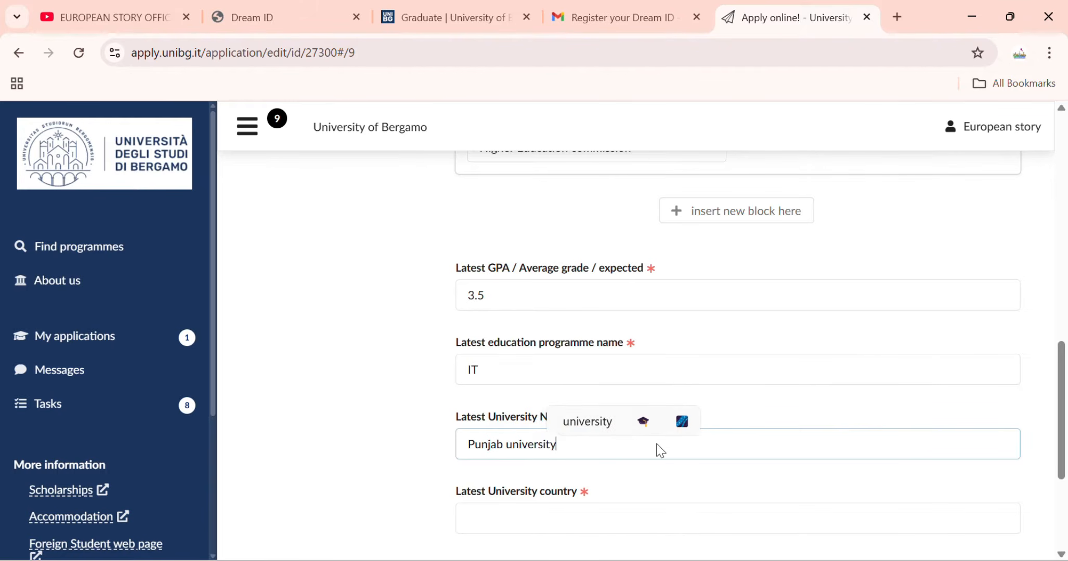
Set the university country to Pakistan and total study years to '16 years'.
left_click(490, 518)
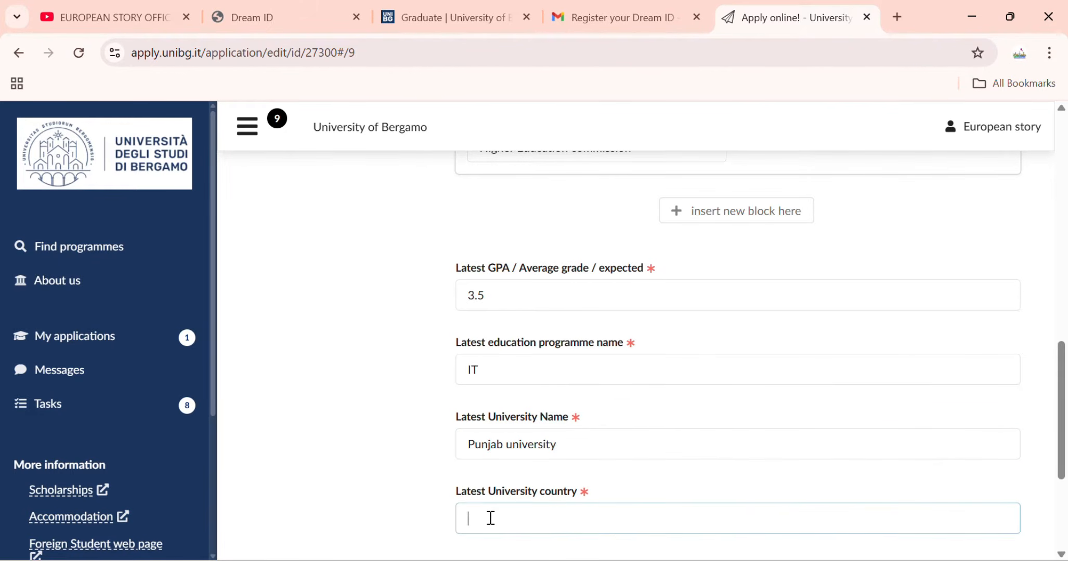
scroll(490, 518, "down", 5)
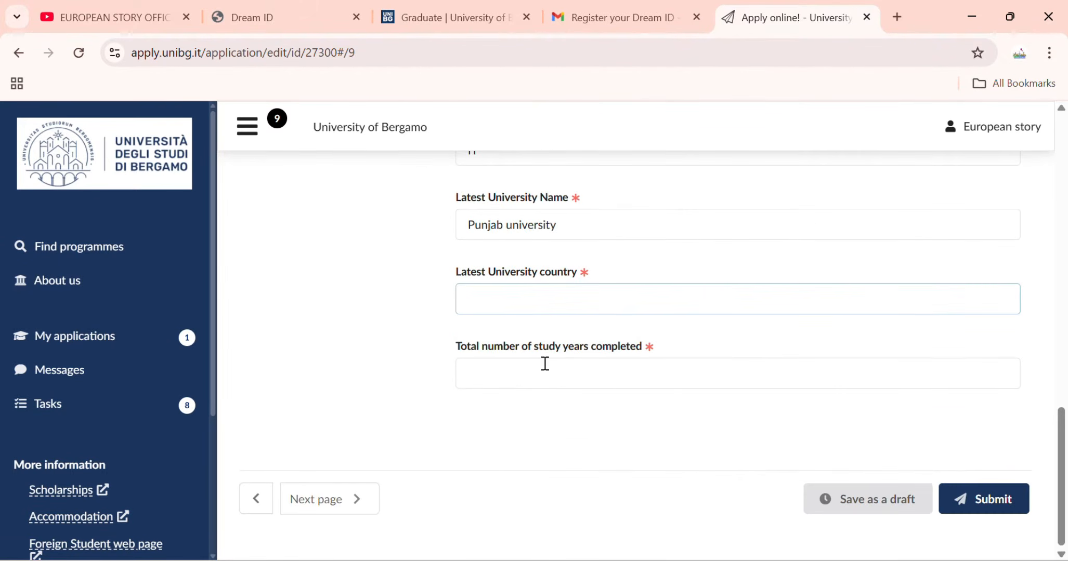
type("Pakis")
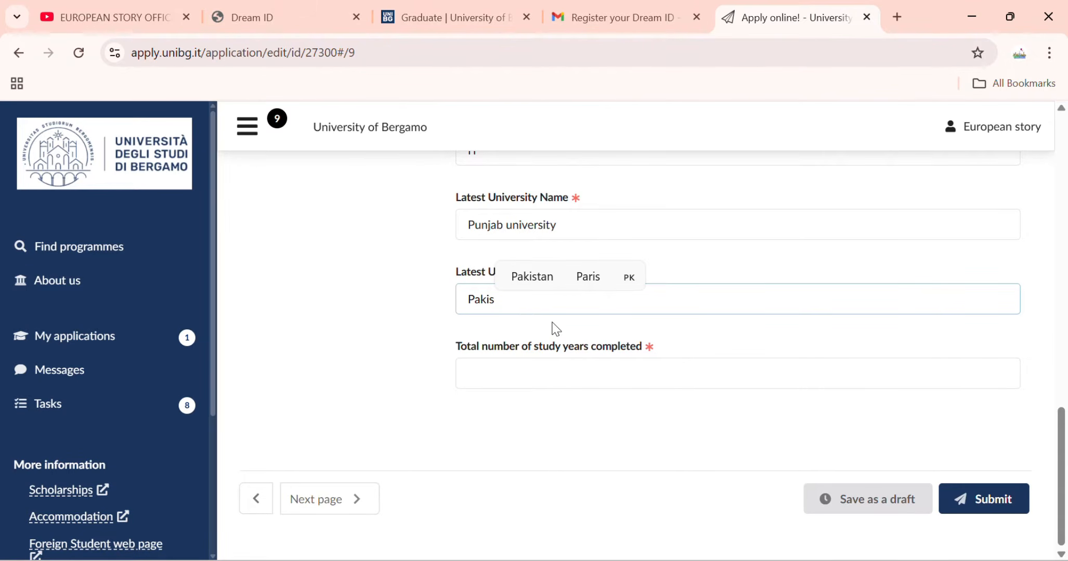
type("tab")
key("BackSpace")
type("n")
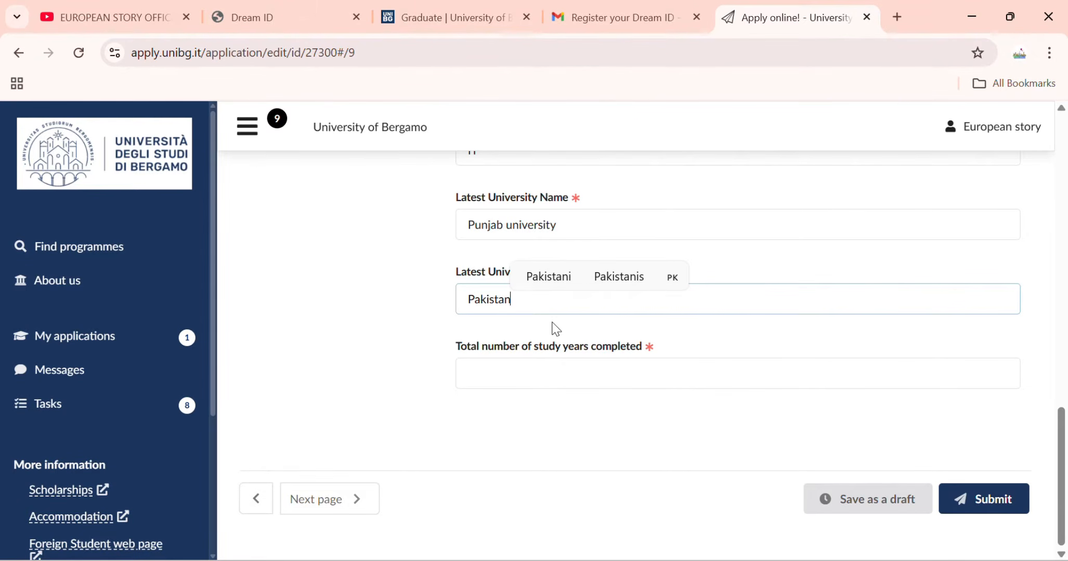
left_click(554, 370)
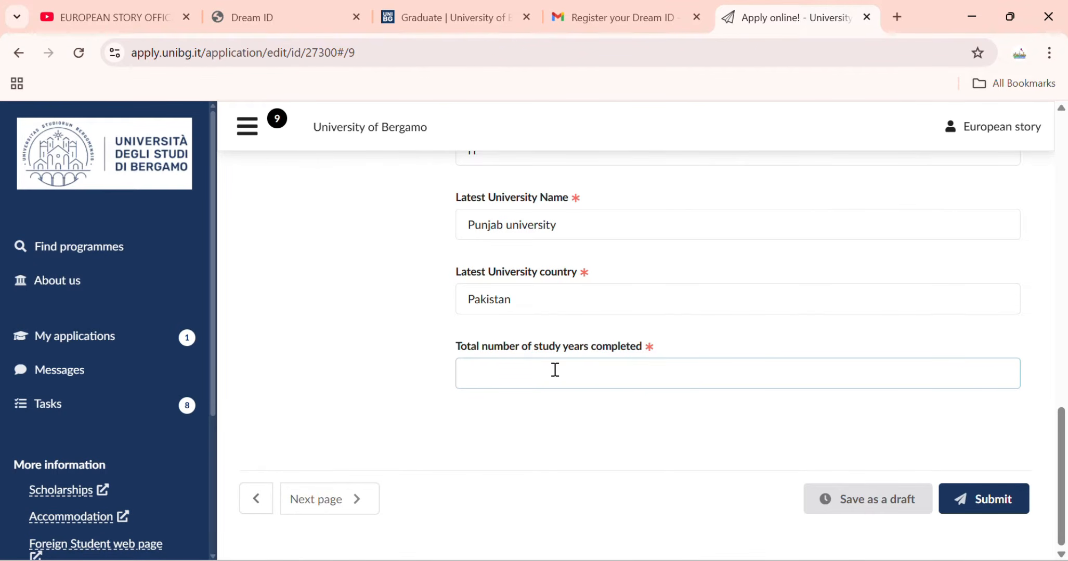
type("16 years")
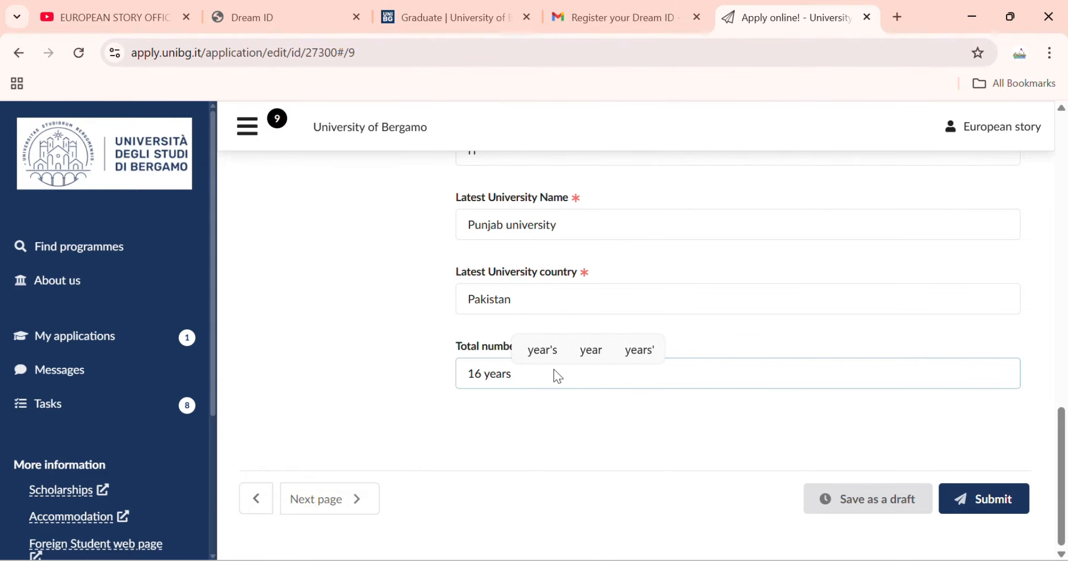
Keep Bachelor degree as the level of education and move to Languages.
scroll(593, 306, "up", 6)
scroll(594, 307, "up", 6)
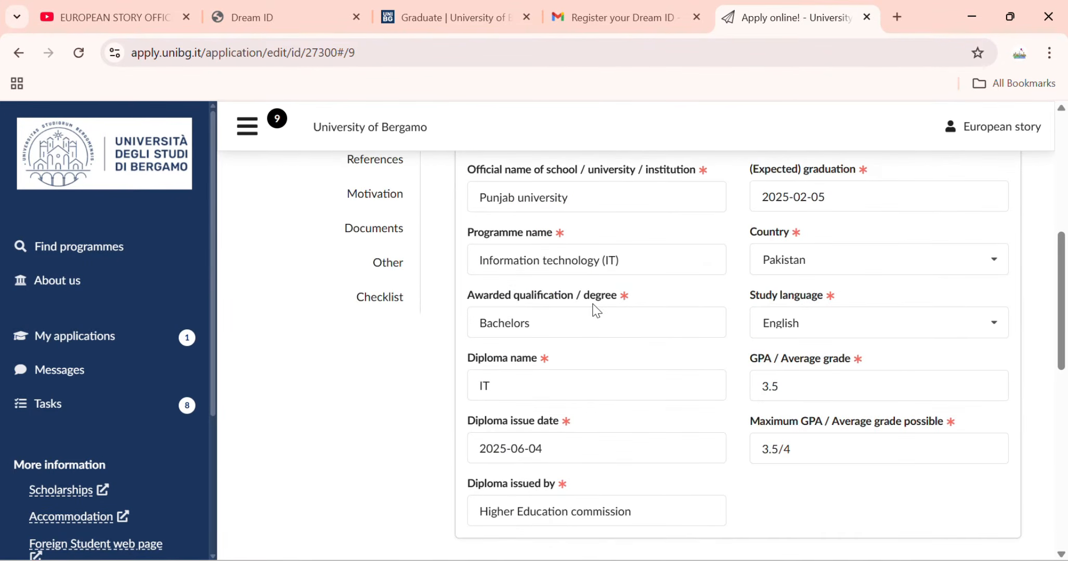
left_click(611, 306)
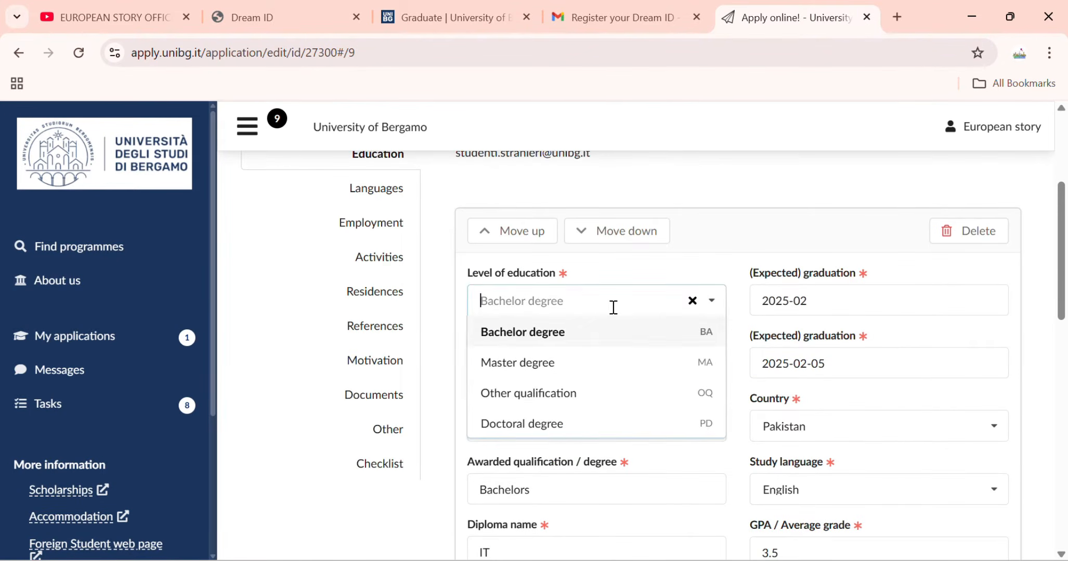
left_click(585, 301)
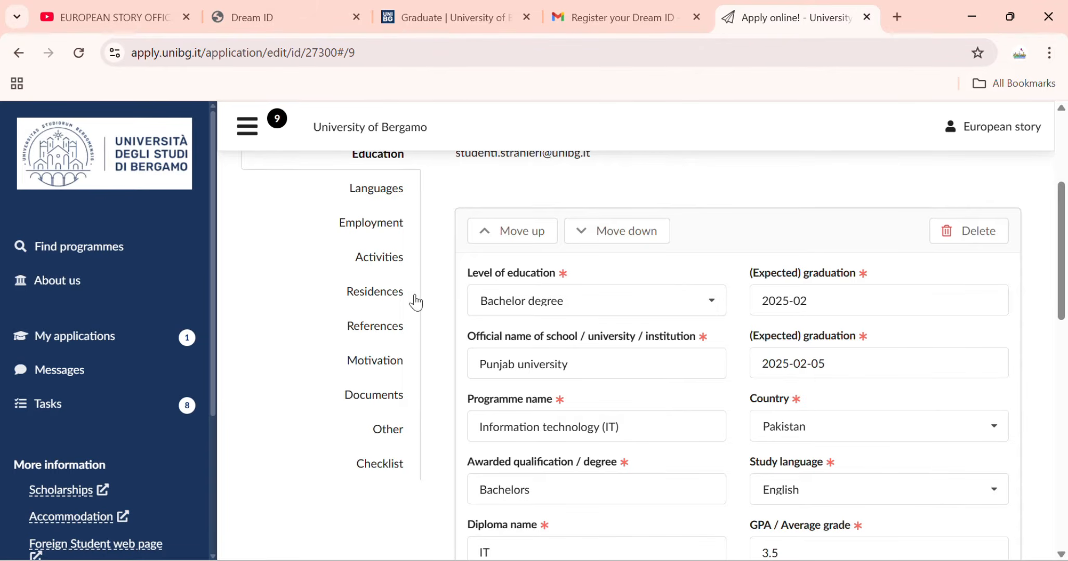
left_click(391, 202)
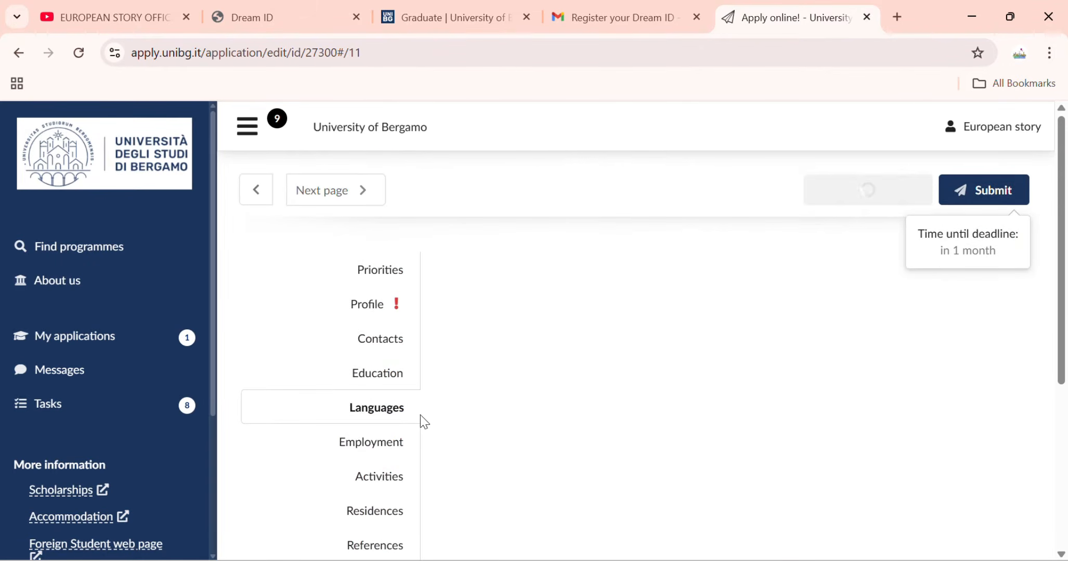
Set Urdu as native language and add English as a foreign language.
scroll(446, 306, "down", 3)
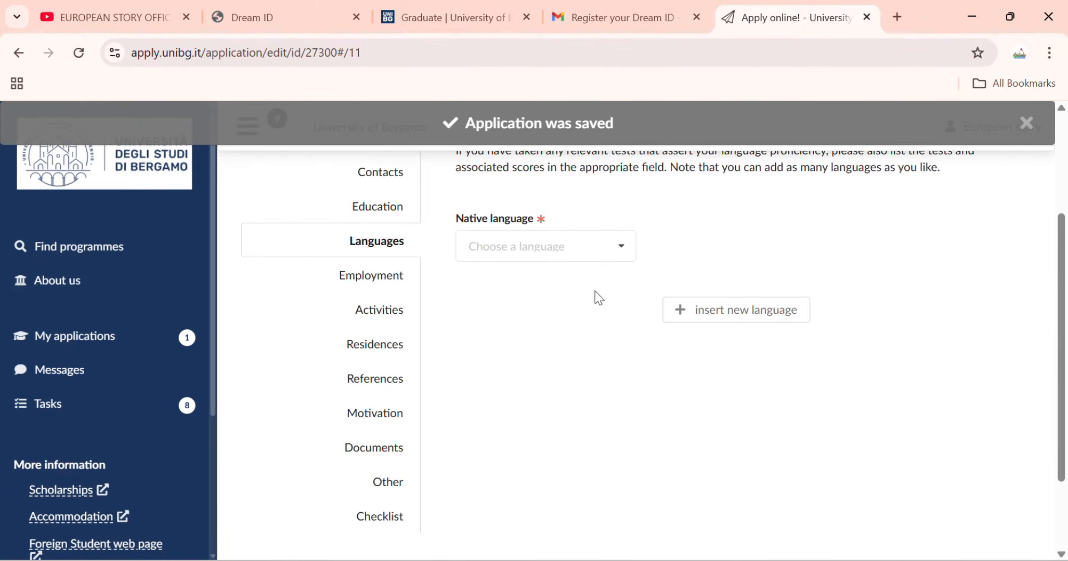
left_click(617, 248)
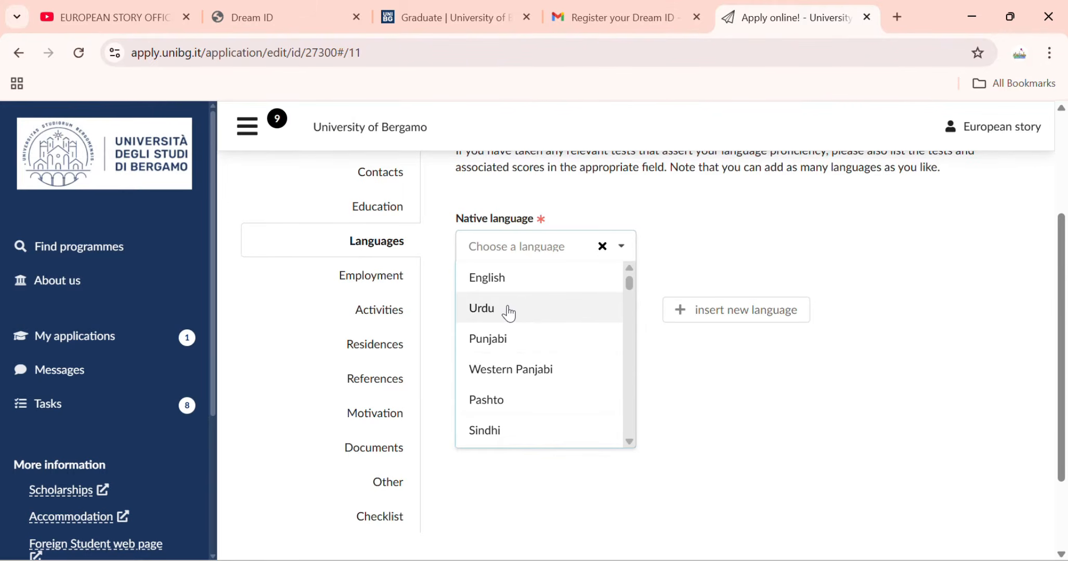
left_click(509, 312)
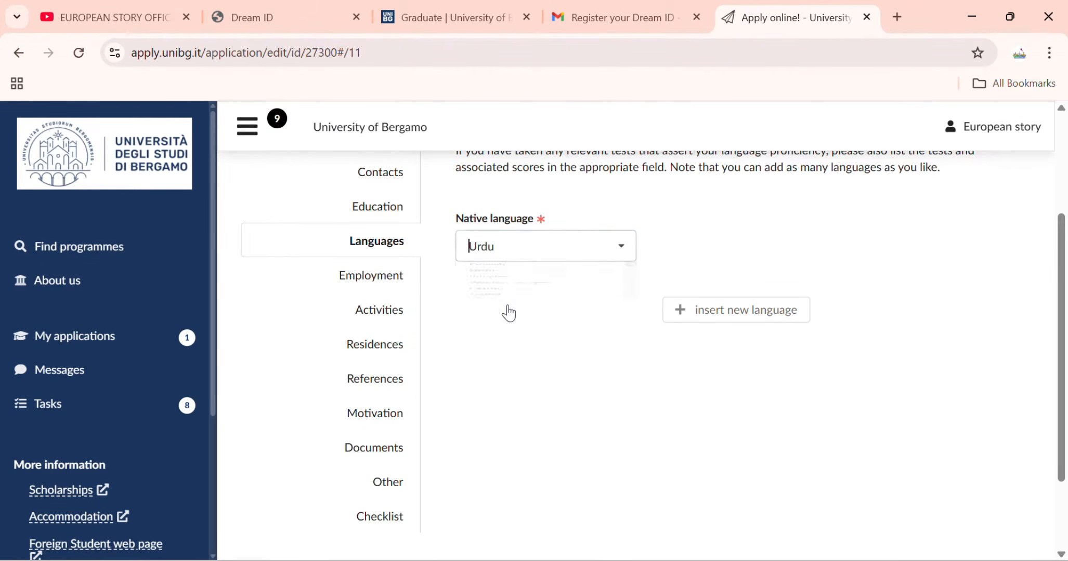
left_click(684, 310)
left_click(545, 355)
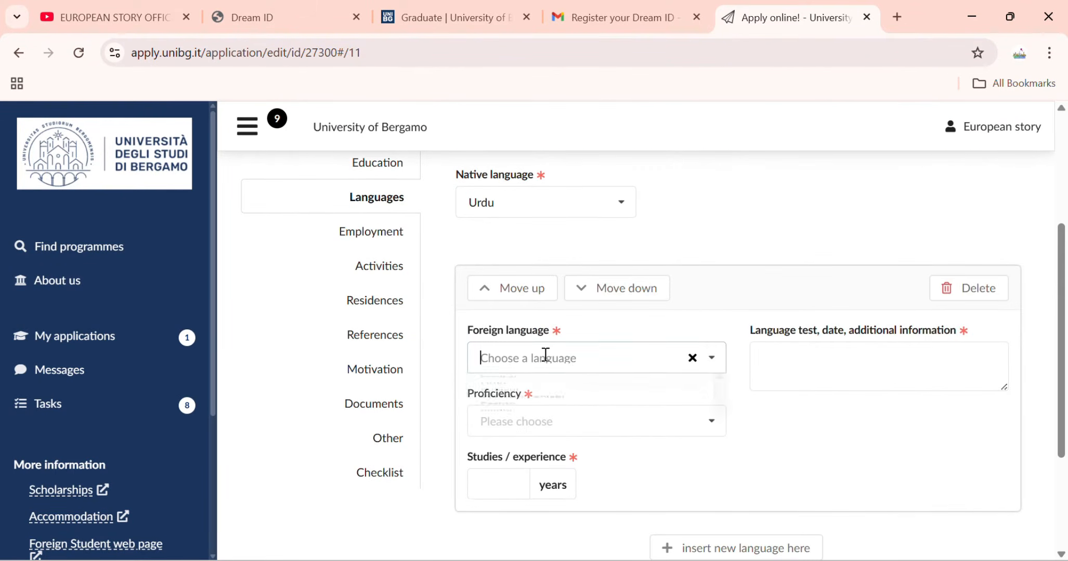
scroll(543, 355, "down", 2)
left_click(536, 316)
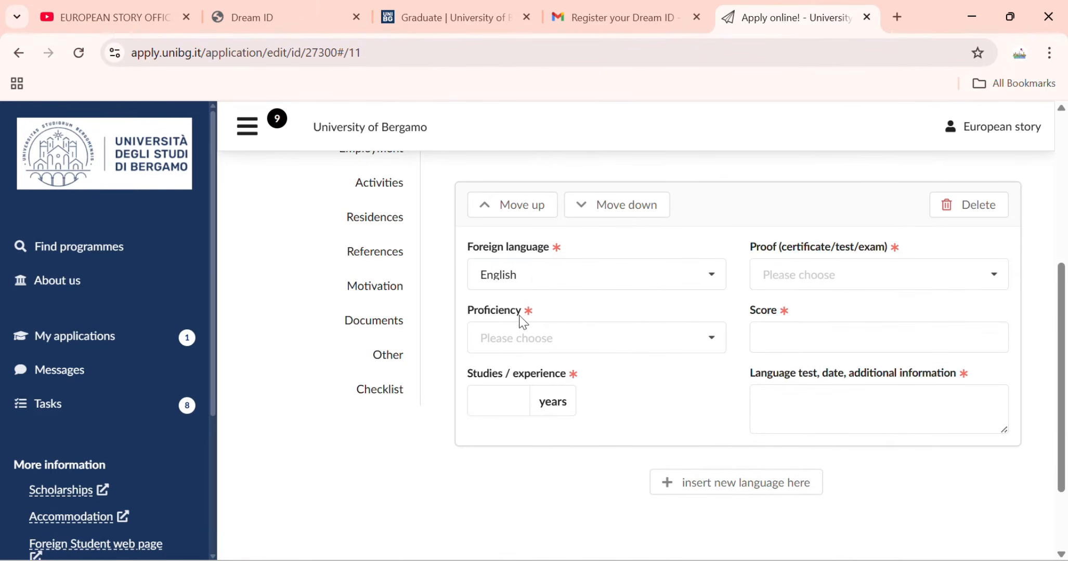
Mark English as B2 with IELTS as proof, filling in score and years of study.
left_click(573, 343)
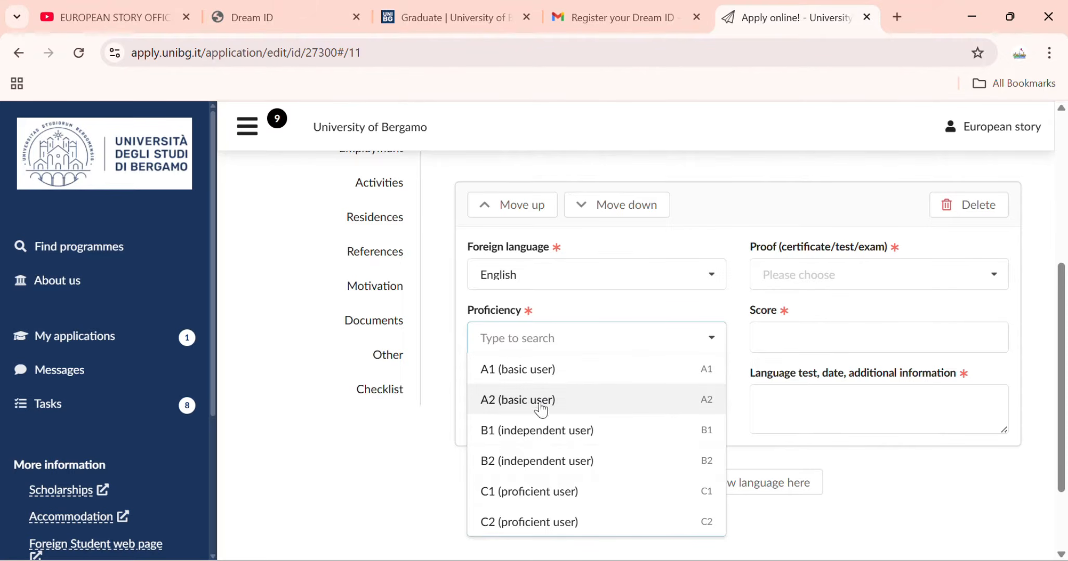
left_click(537, 462)
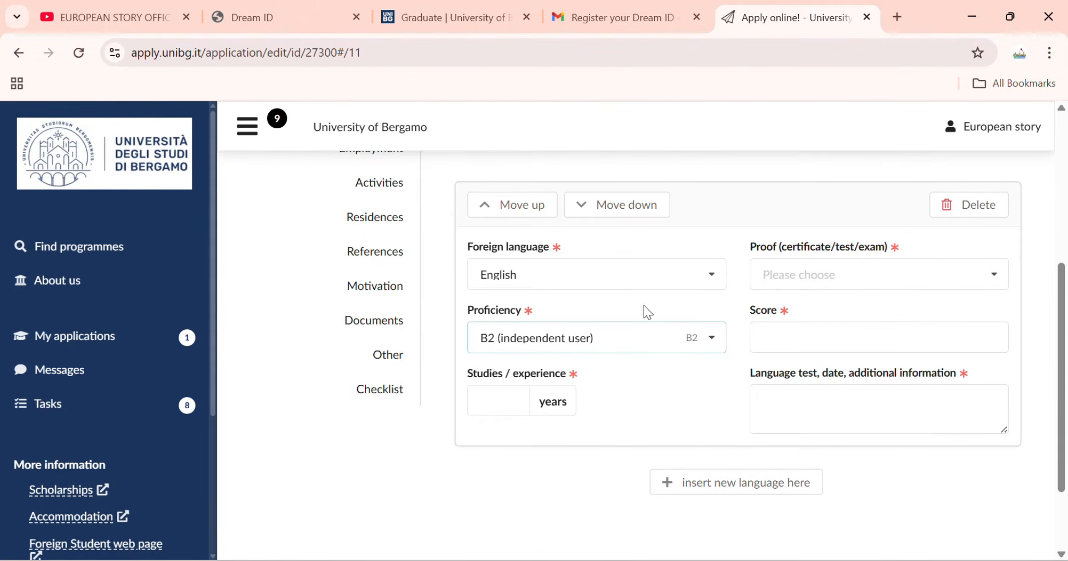
left_click(865, 271)
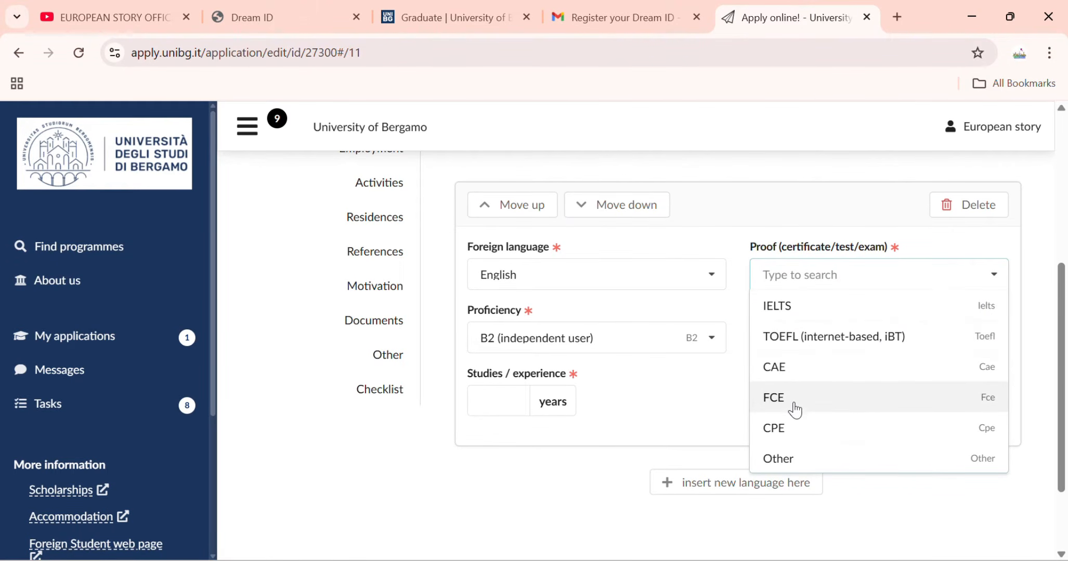
left_click(814, 314)
left_click(803, 335)
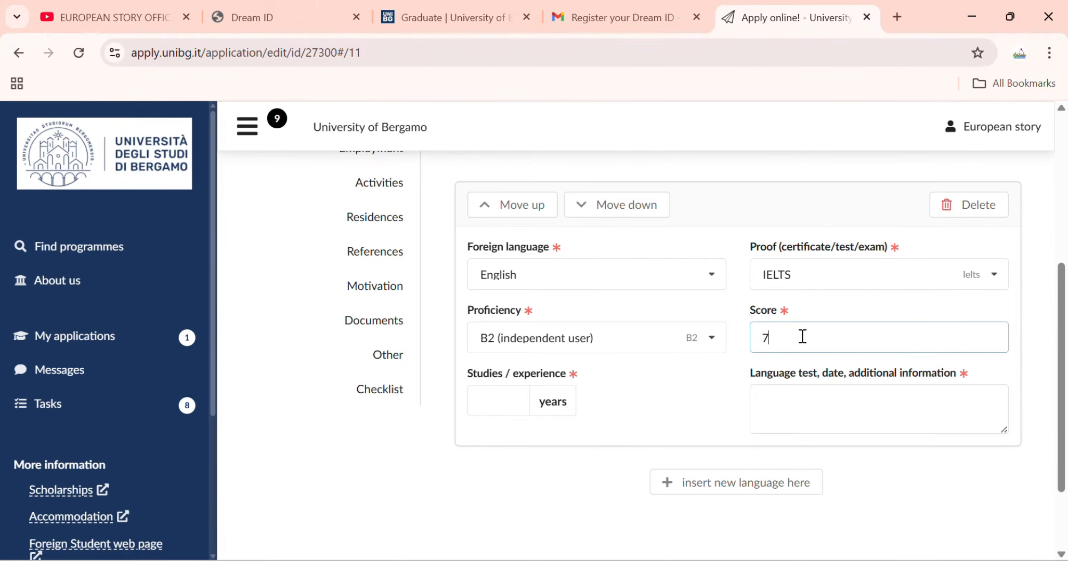
left_click(487, 402)
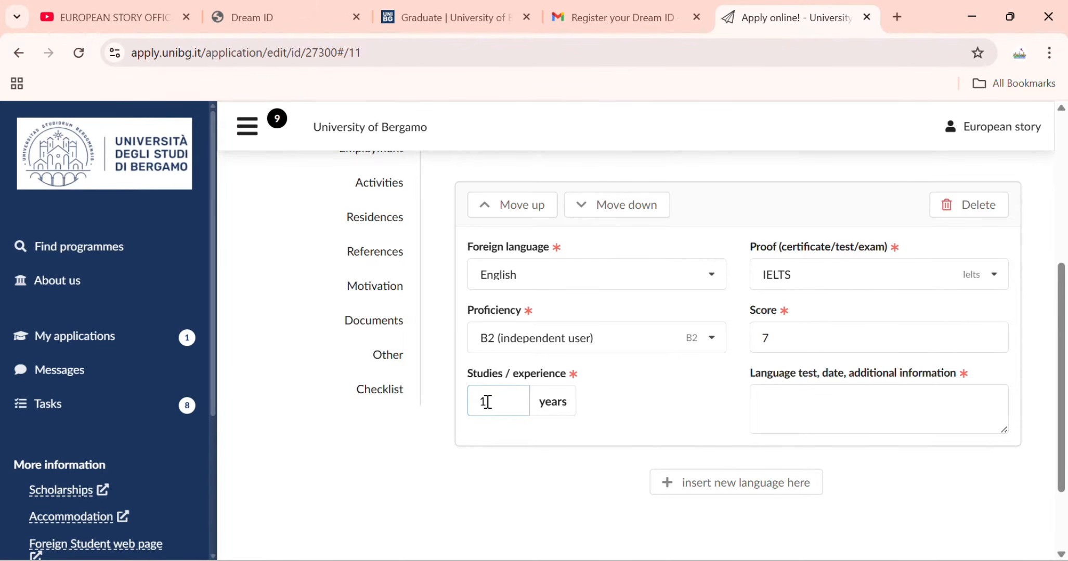
type("5")
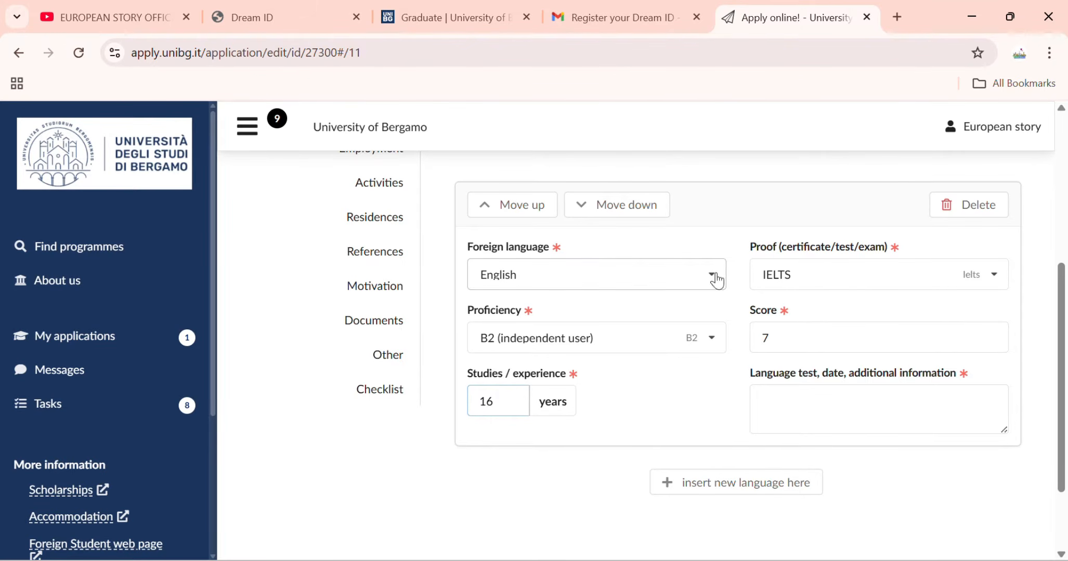
left_click(812, 410)
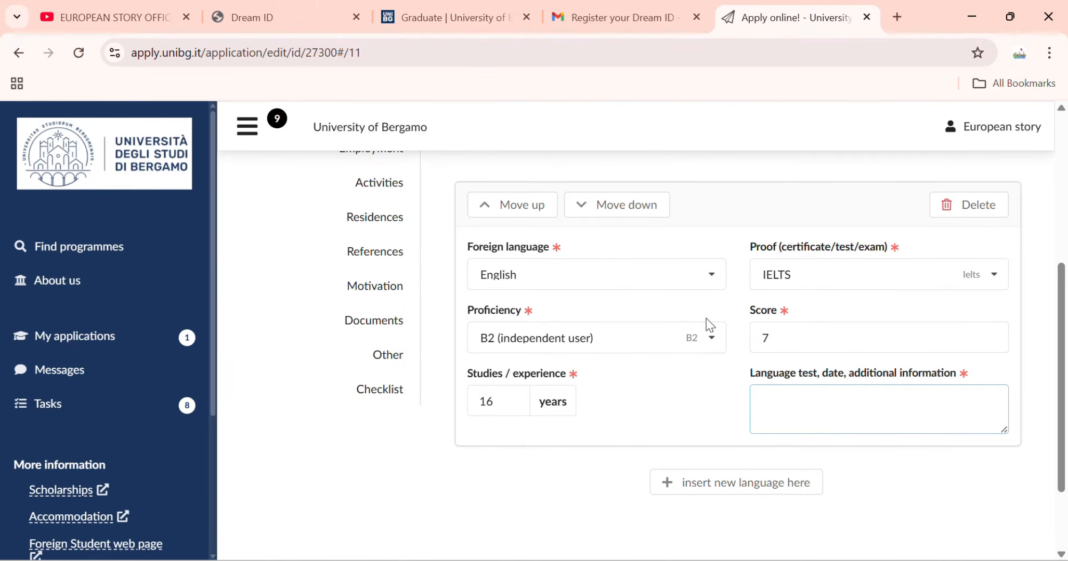
scroll(468, 331, "up", 3)
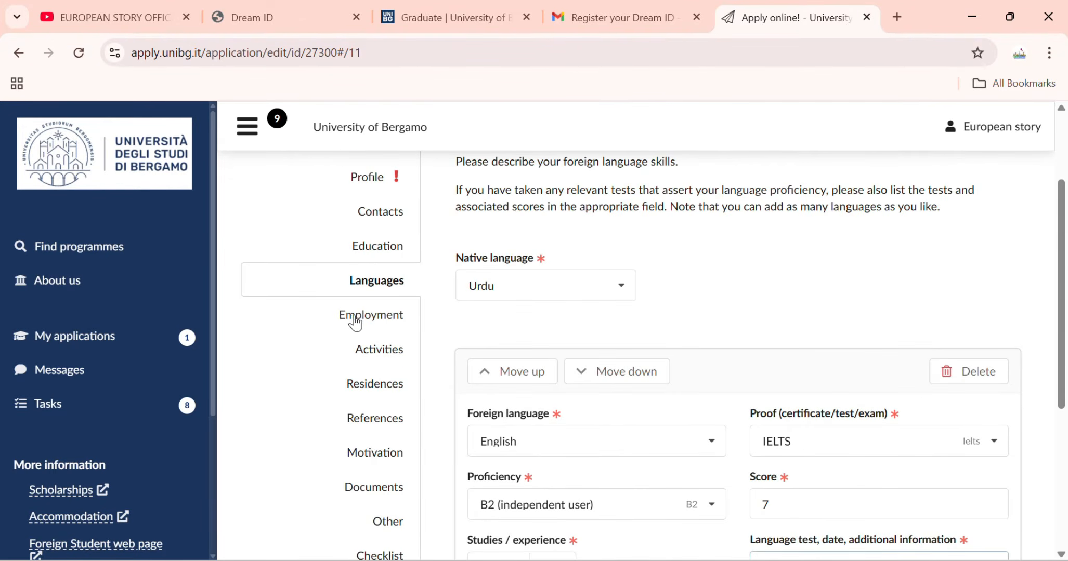
Add an Employment entry with employer 'Government pf pakistan'.
left_click(355, 318)
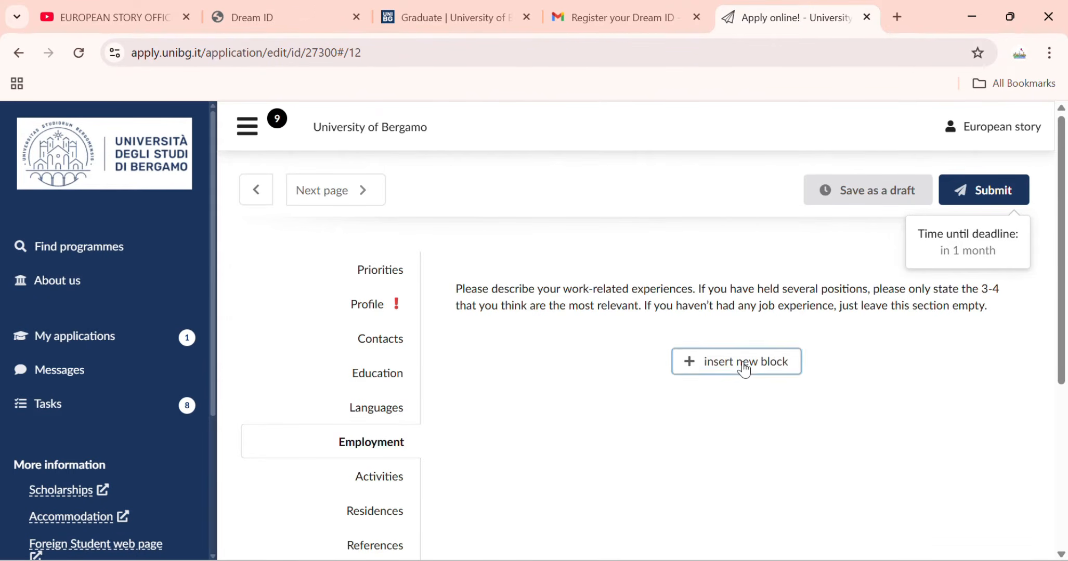
left_click(745, 369)
scroll(524, 381, "down", 2)
left_click(510, 339)
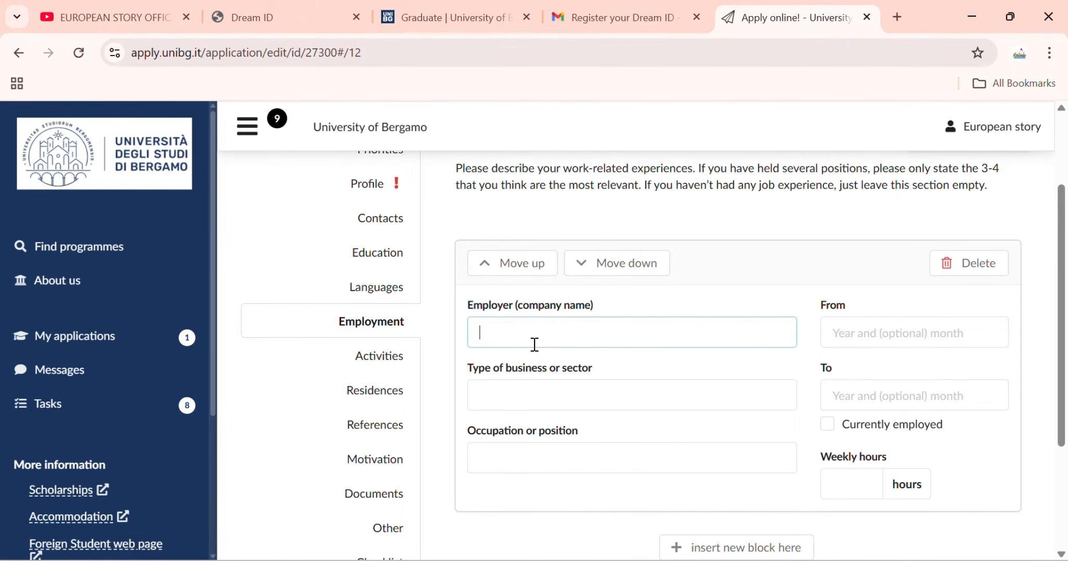
type("Go")
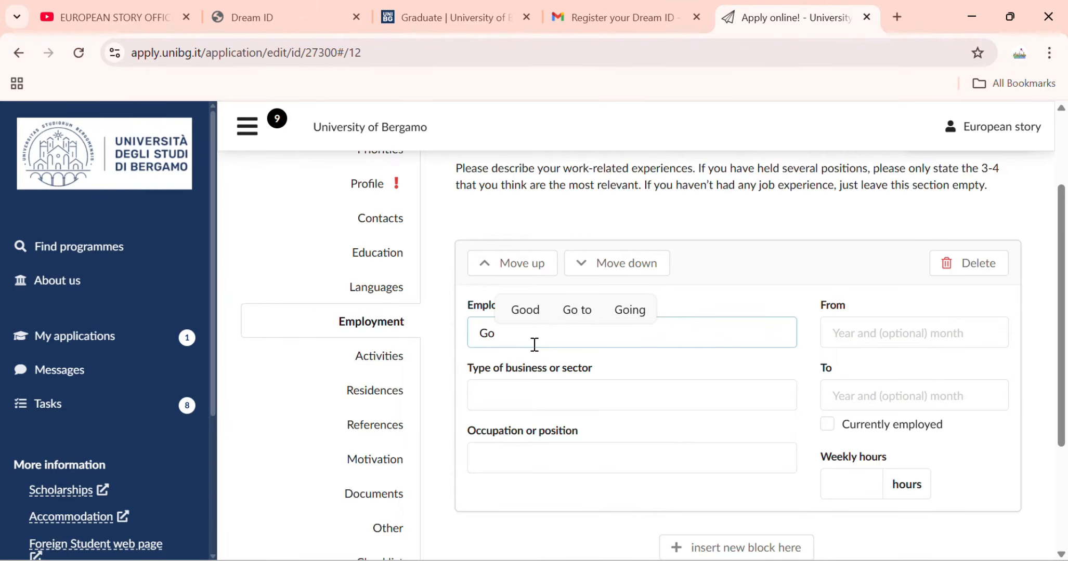
type("vern")
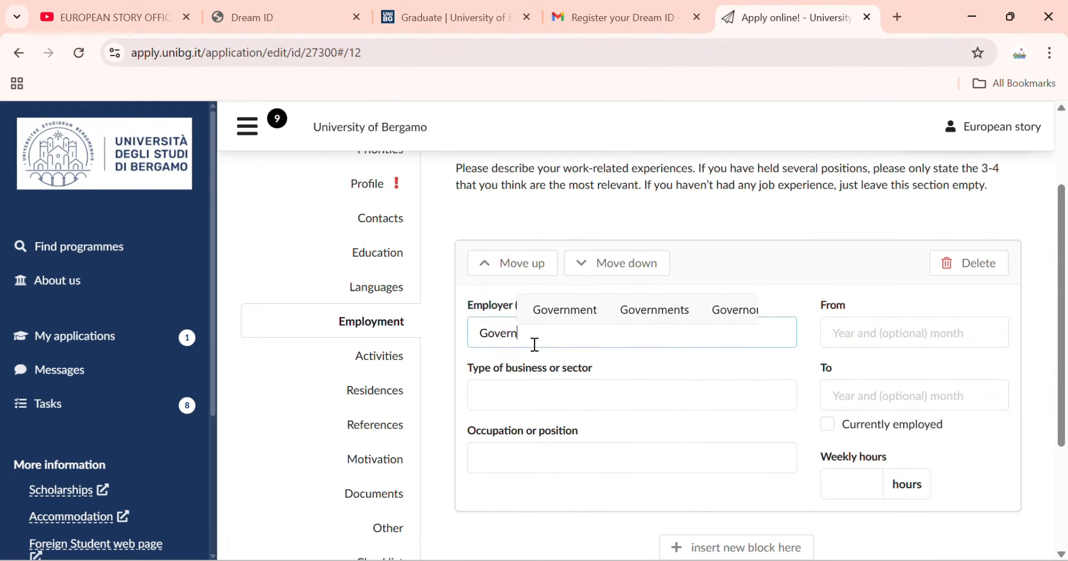
type("mane")
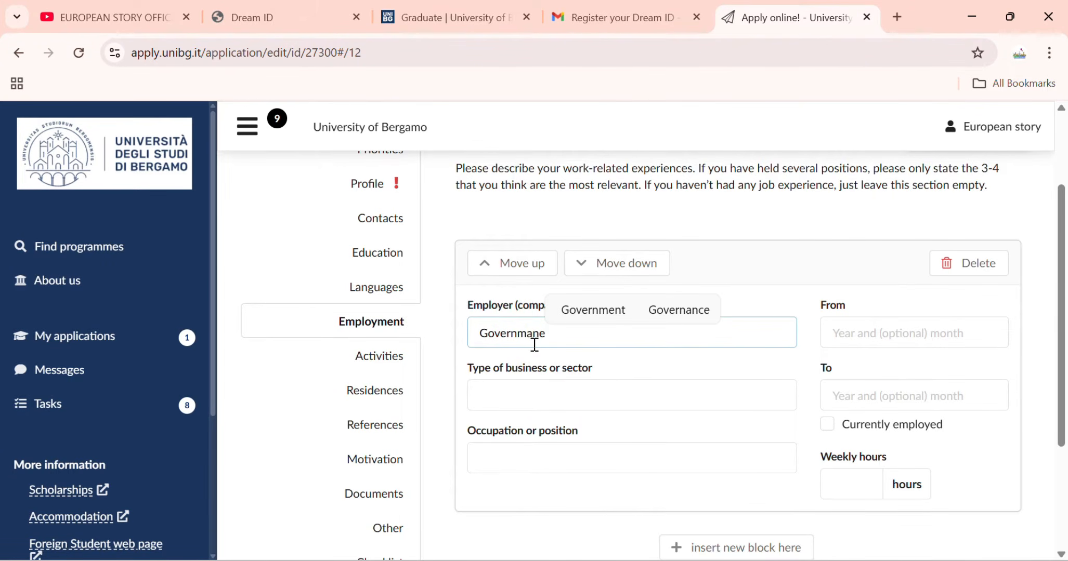
key("BackSpace")
key("BackSpace")
key("BackSpace")
type("ent ")
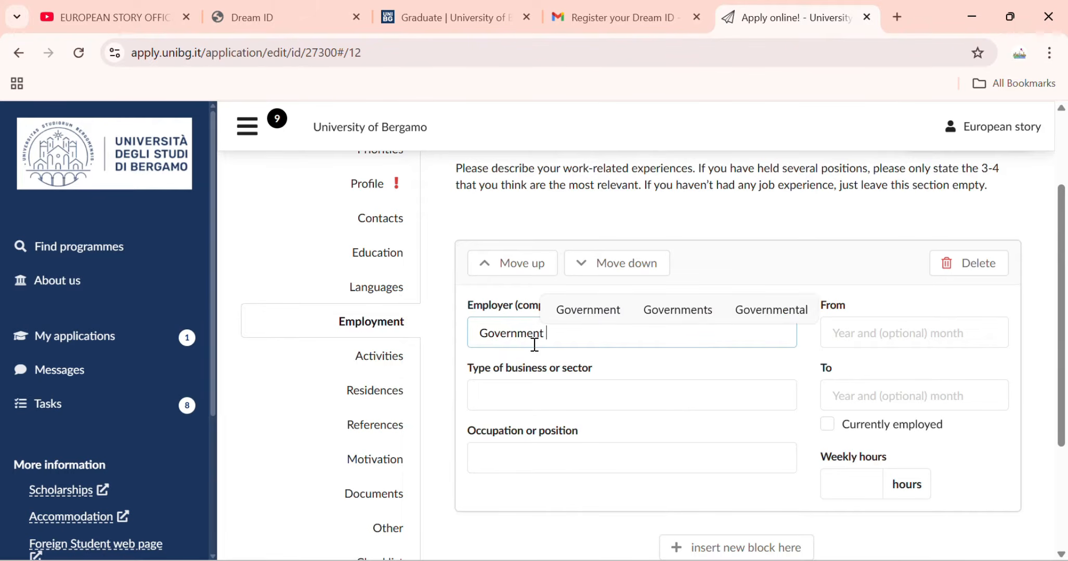
type("pf pakistna")
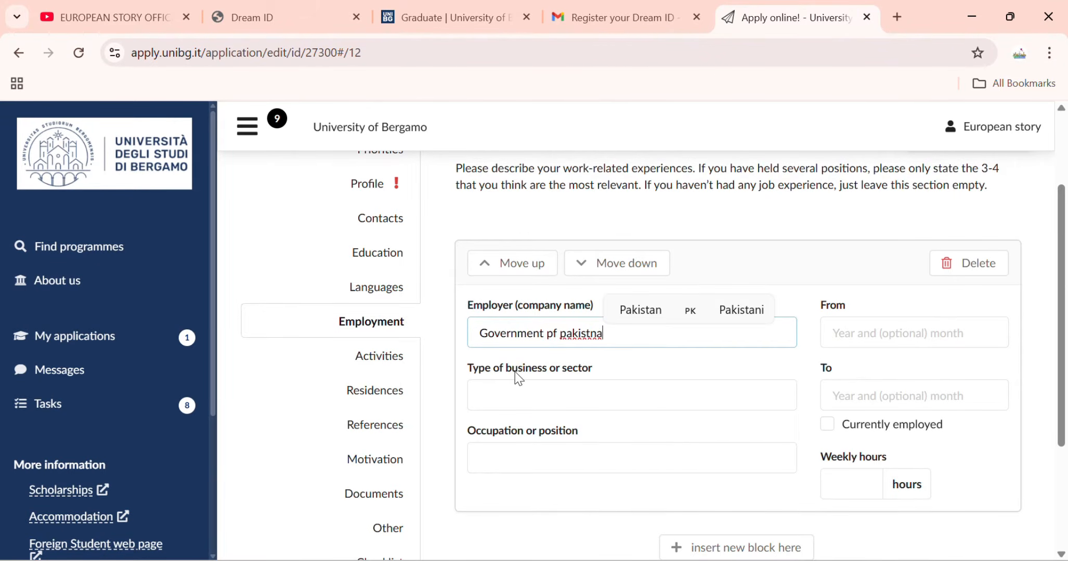
key("BackSpace")
key("BackSpace")
type("an")
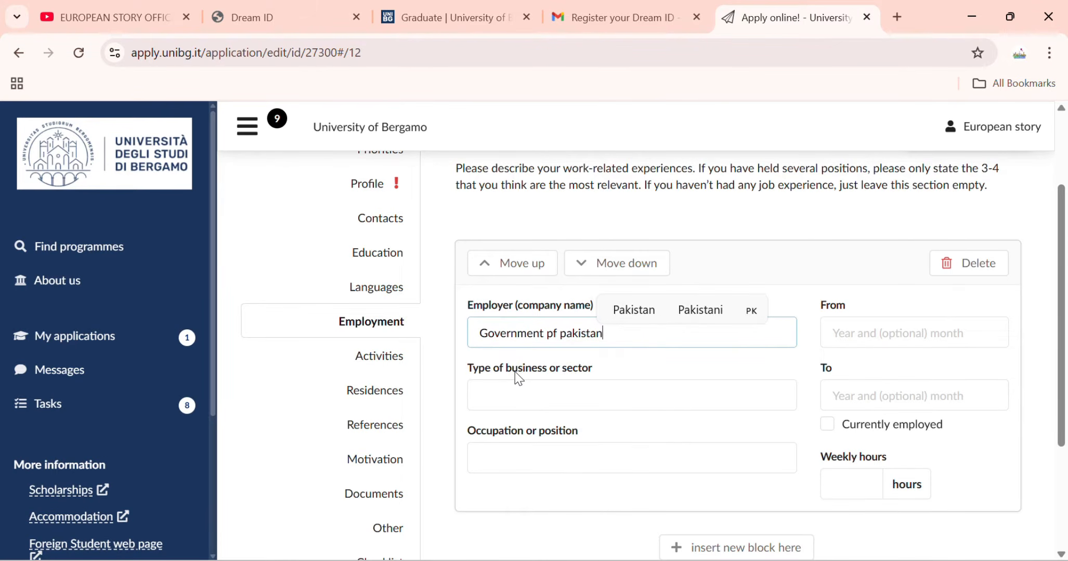
Set the job start date to 2023-02 and mark it as current employment.
left_click(915, 339)
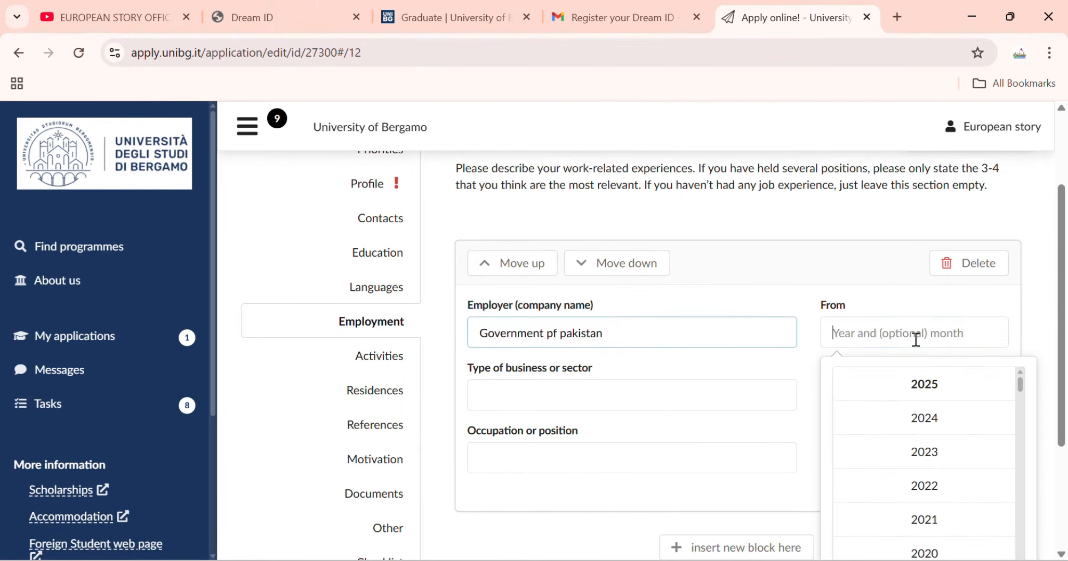
left_click(921, 452)
left_click(903, 433)
left_click(874, 403)
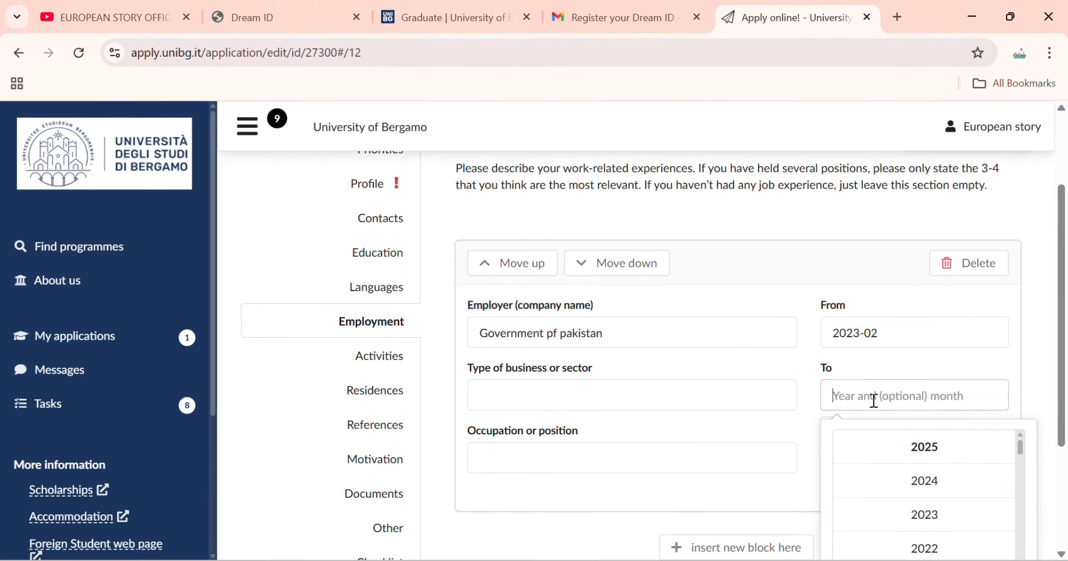
left_click(877, 375)
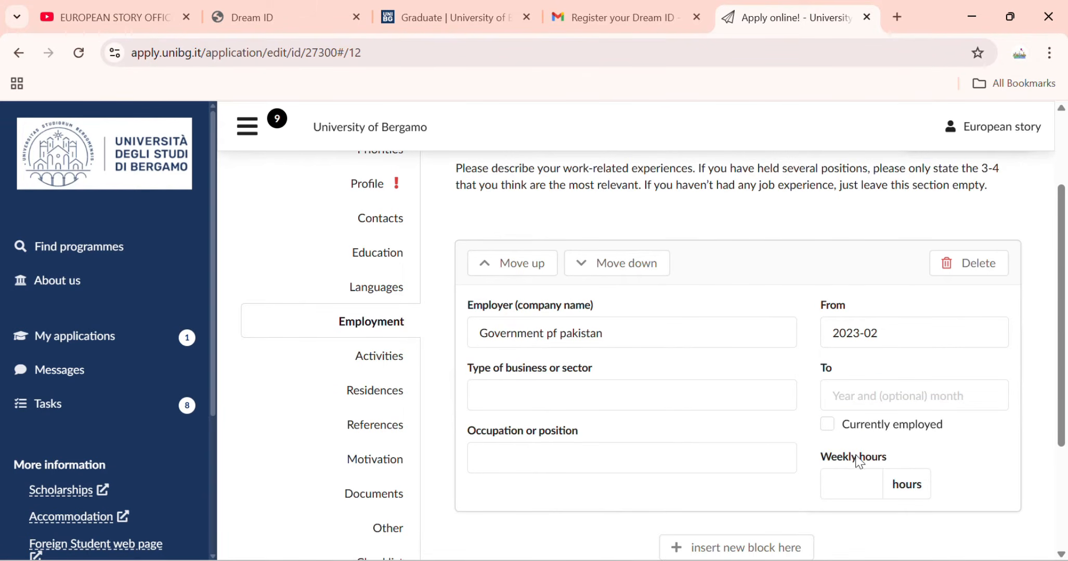
left_click(827, 425)
Set sector 'Finance', occupation 'Manager' and 5 weekly working hours.
left_click(531, 399)
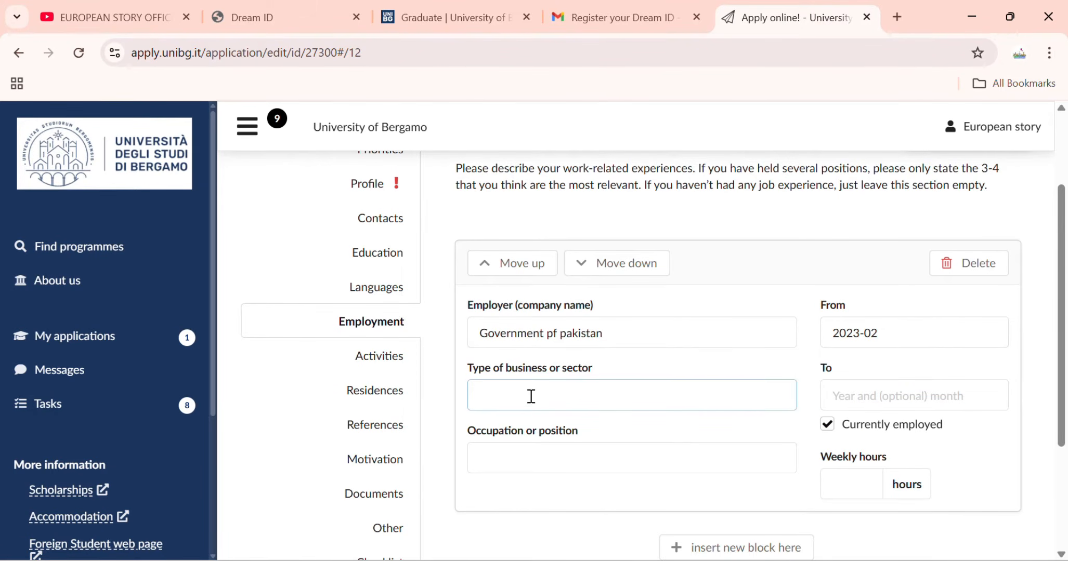
type("Finance")
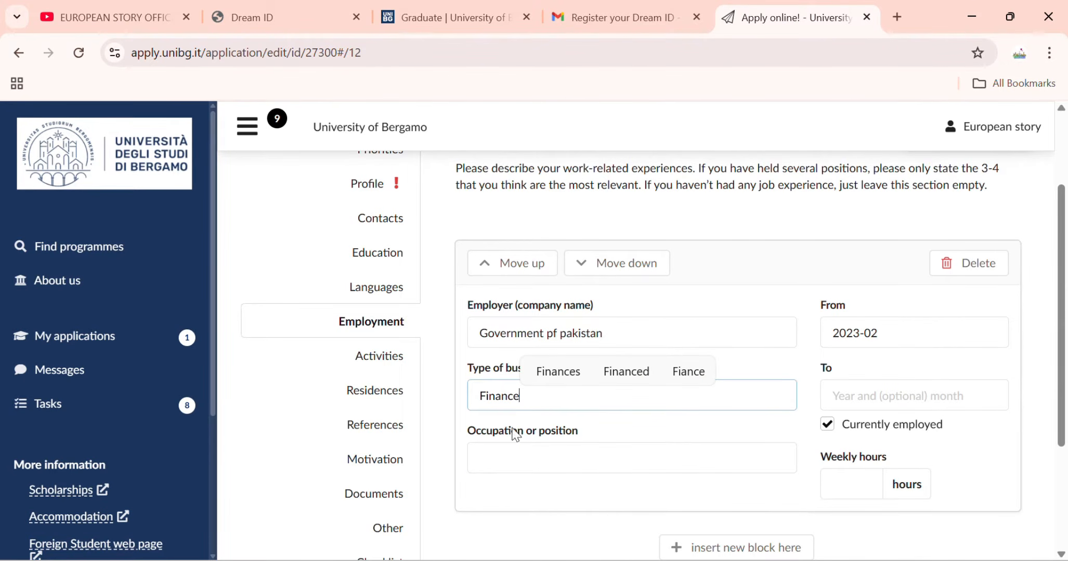
left_click(520, 464)
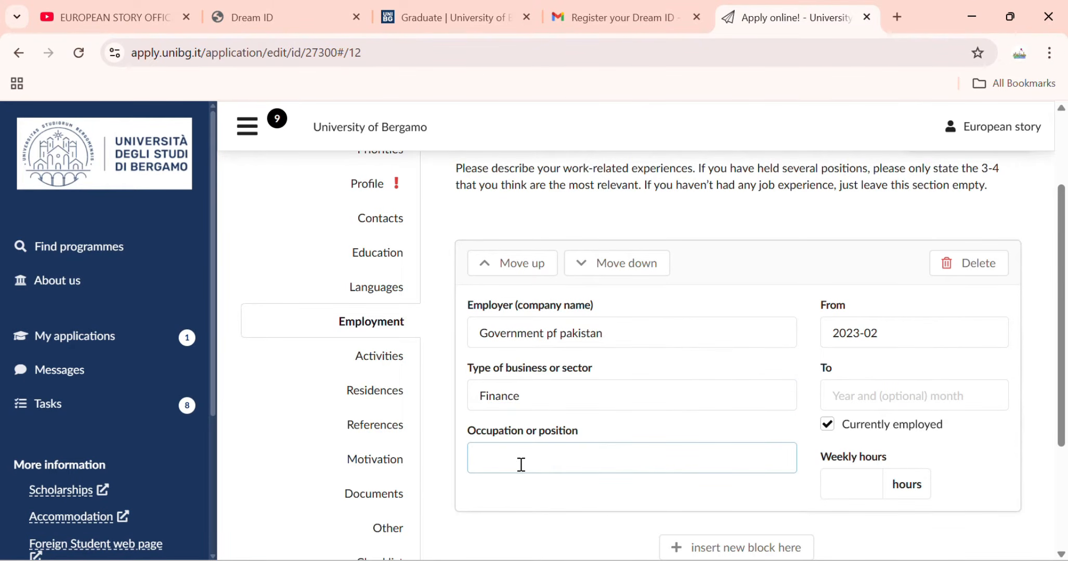
type("Manager")
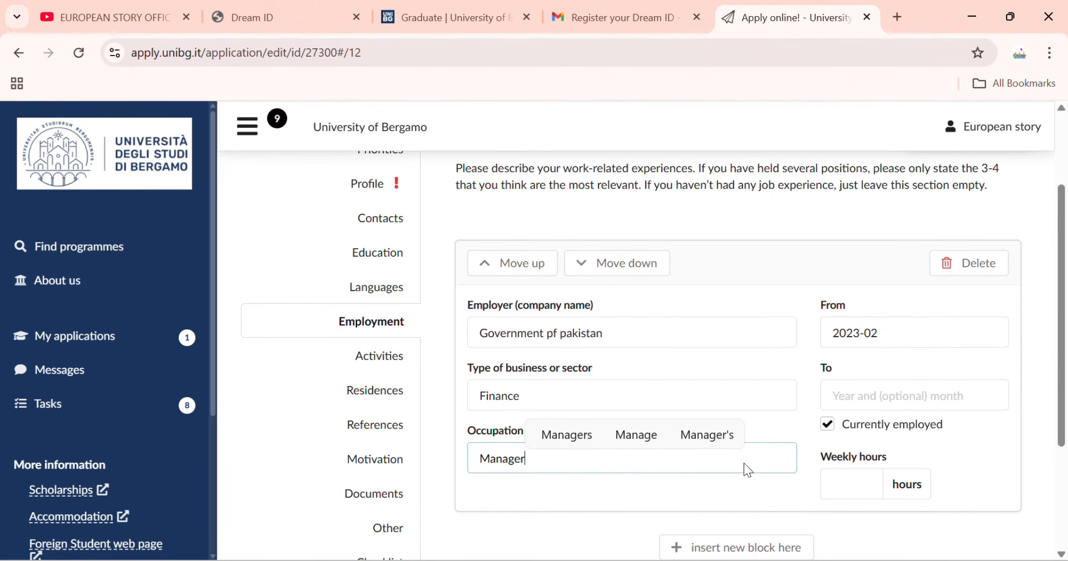
scroll(778, 466, "down", 1)
left_click(869, 403)
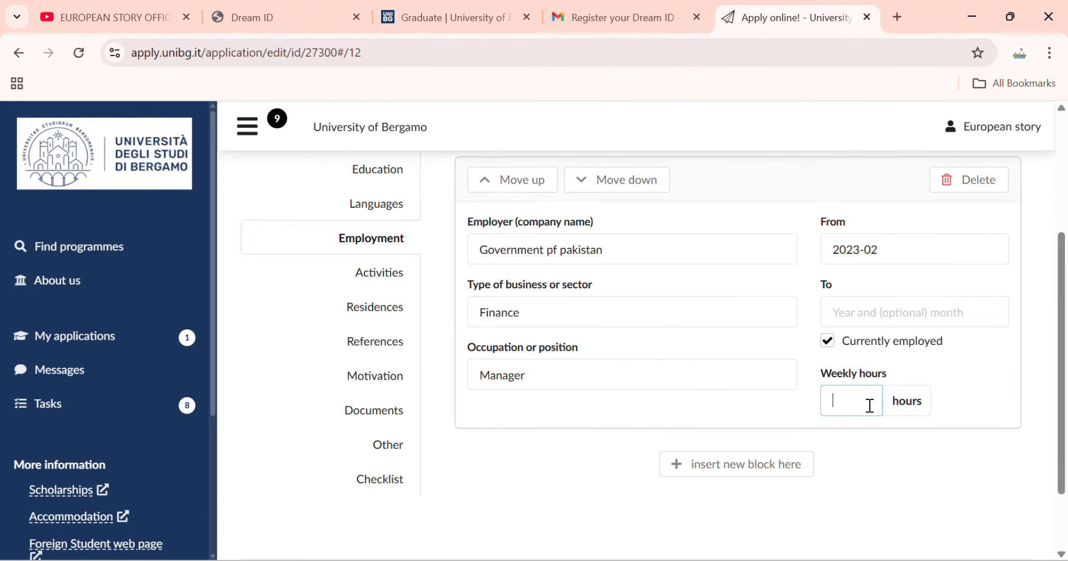
type("10")
key("BackSpace")
key("BackSpace")
type("5")
left_click(596, 489)
Remove the extra empty employment entry that was added.
left_click(693, 465)
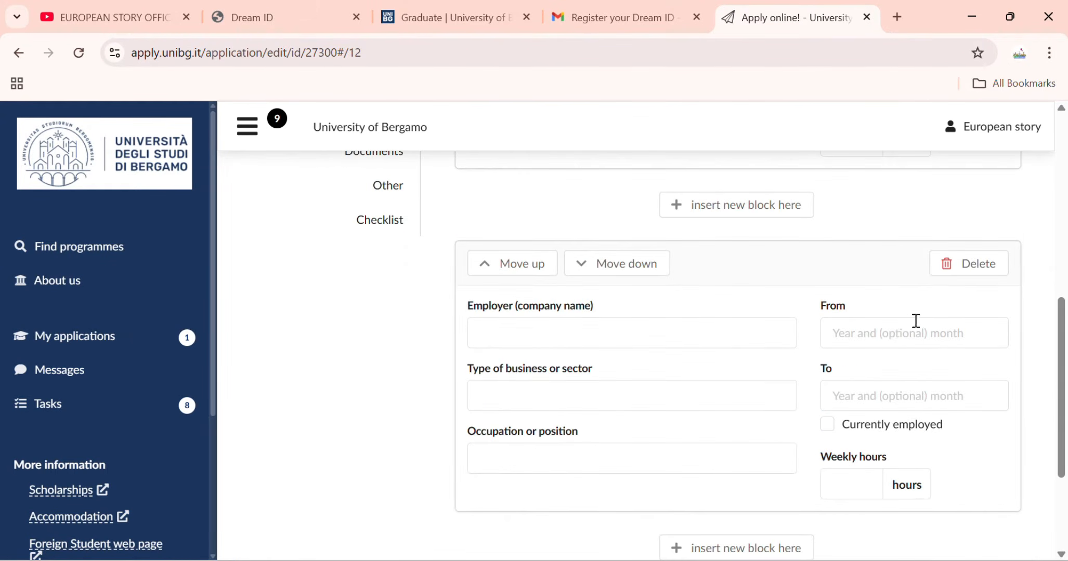
scroll(1006, 307, "up", 3)
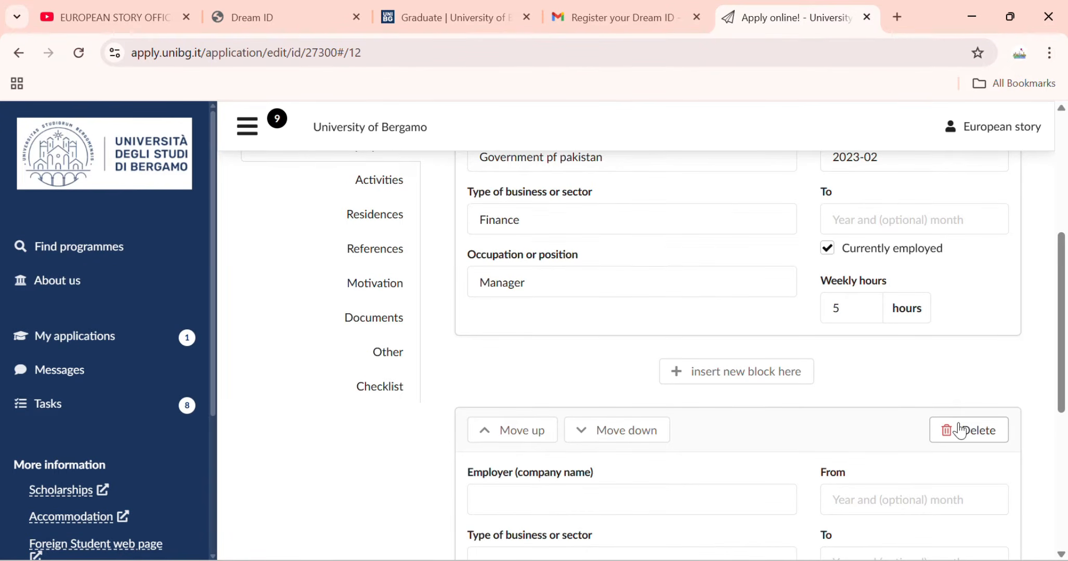
left_click(959, 430)
left_click(967, 387)
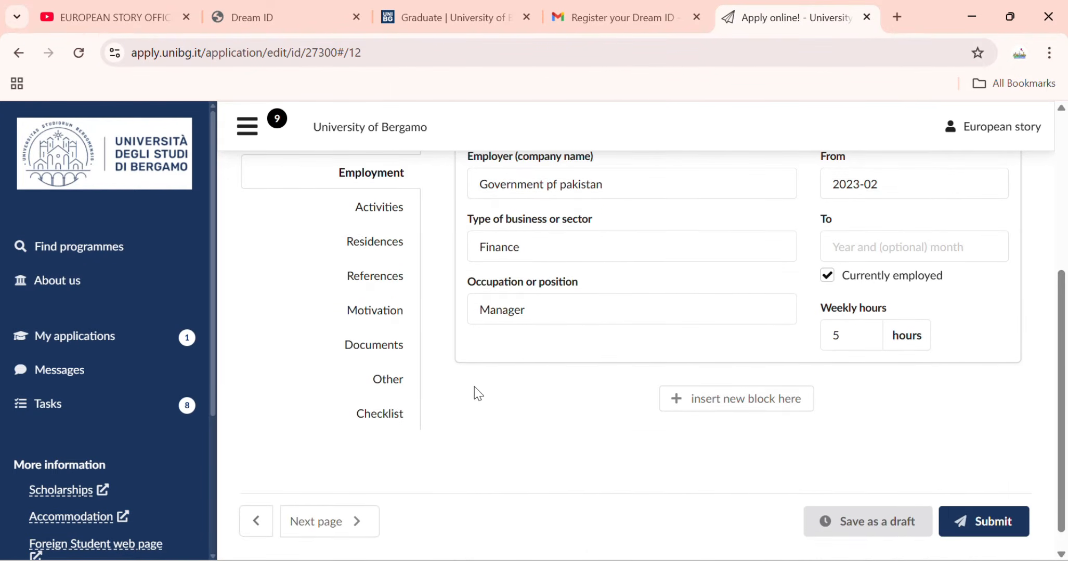
Open Activities and insert a new empty activity entry.
left_click(377, 208)
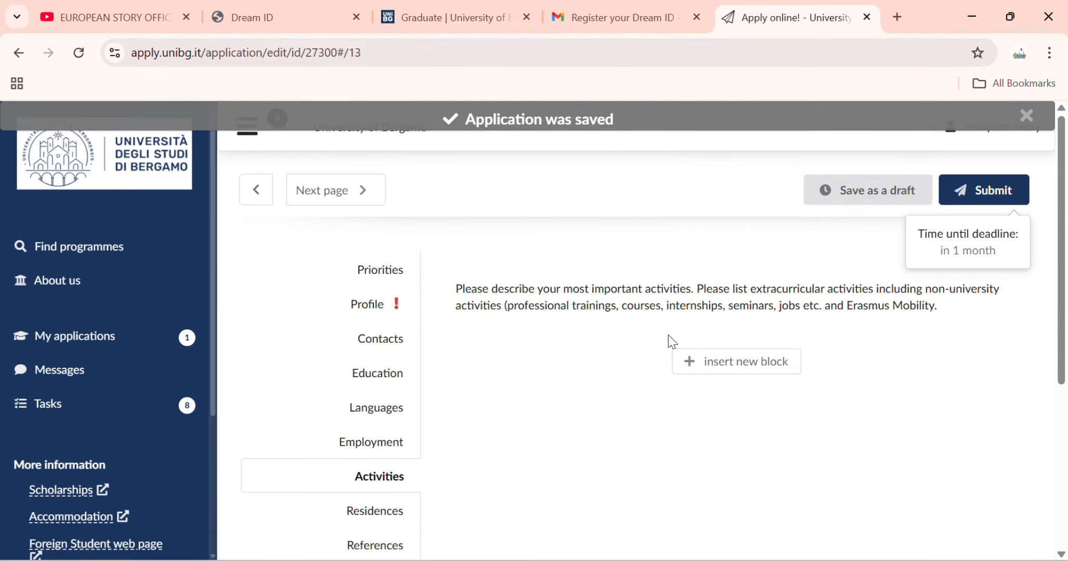
left_click(710, 364)
scroll(519, 444, "down", 1)
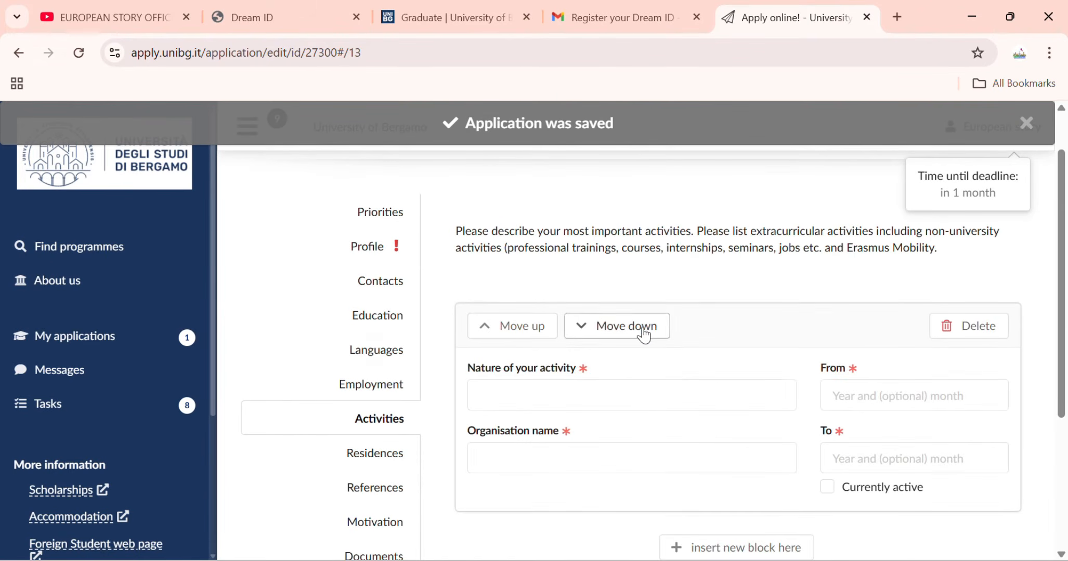
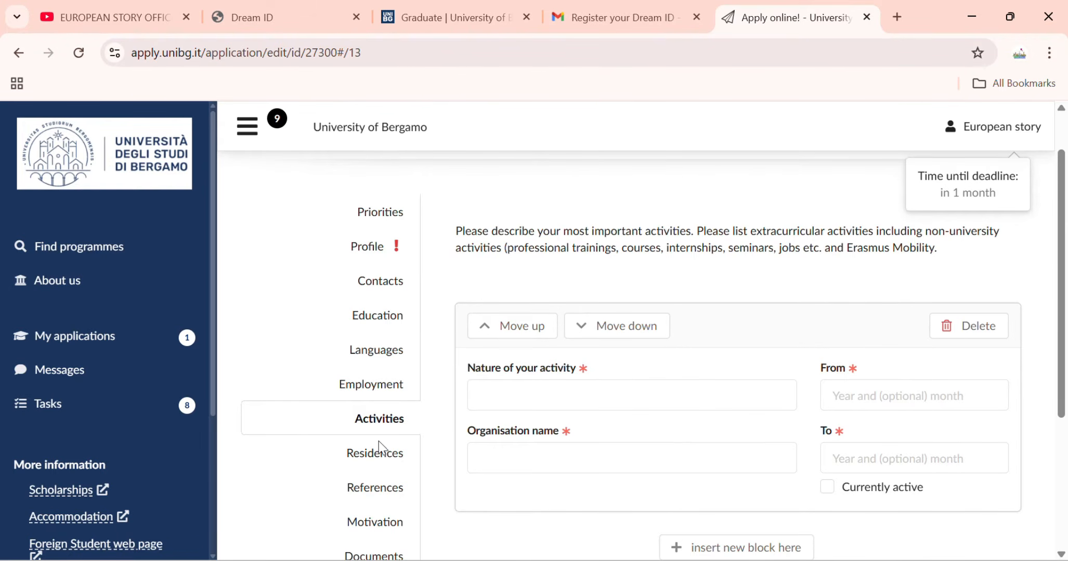
Enter 'Software development' as the nature of the activity.
left_click(605, 392)
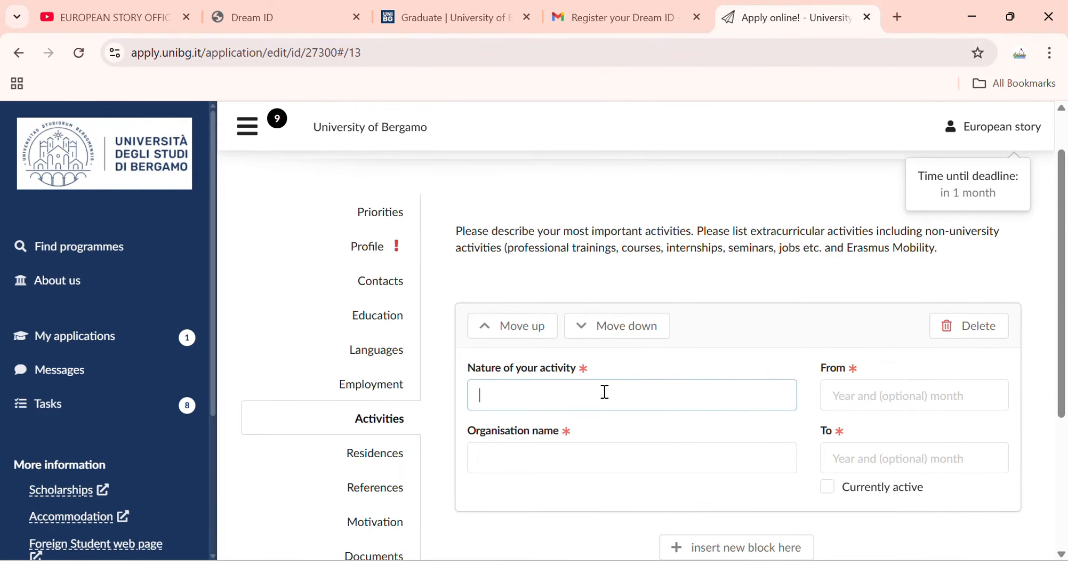
type("Software")
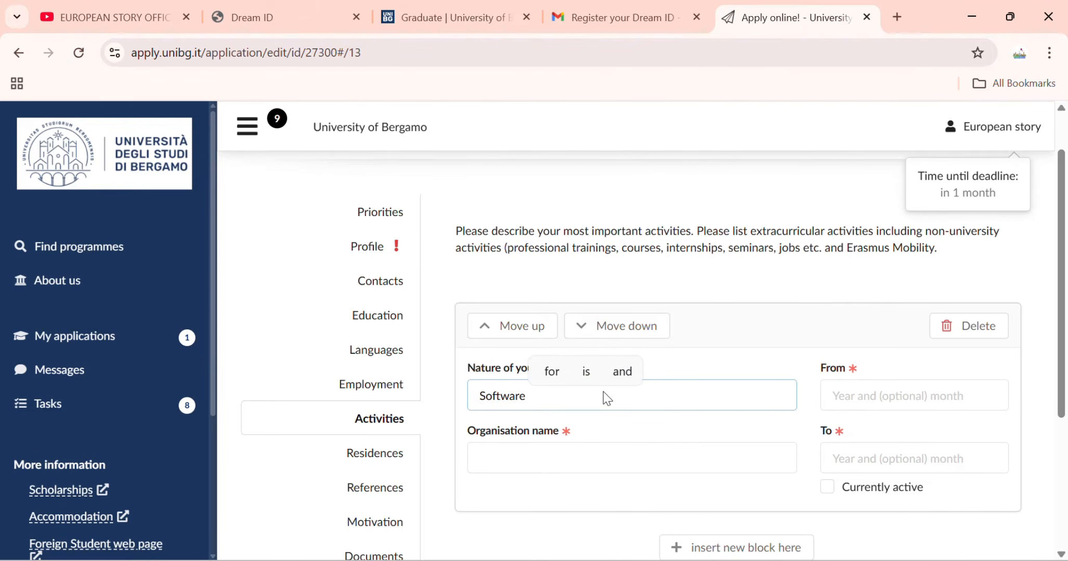
type(" develop")
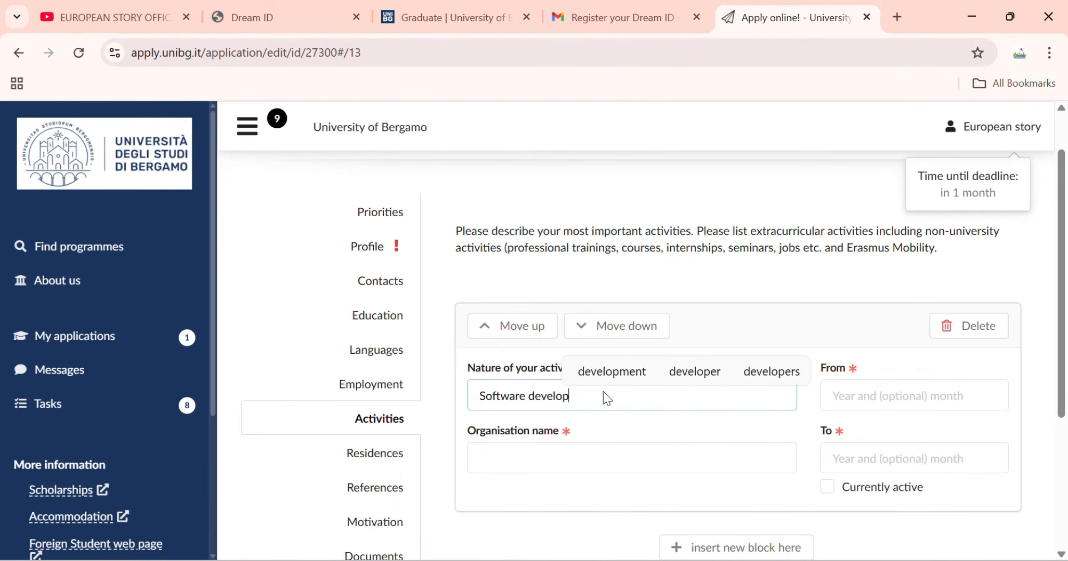
type("nmet")
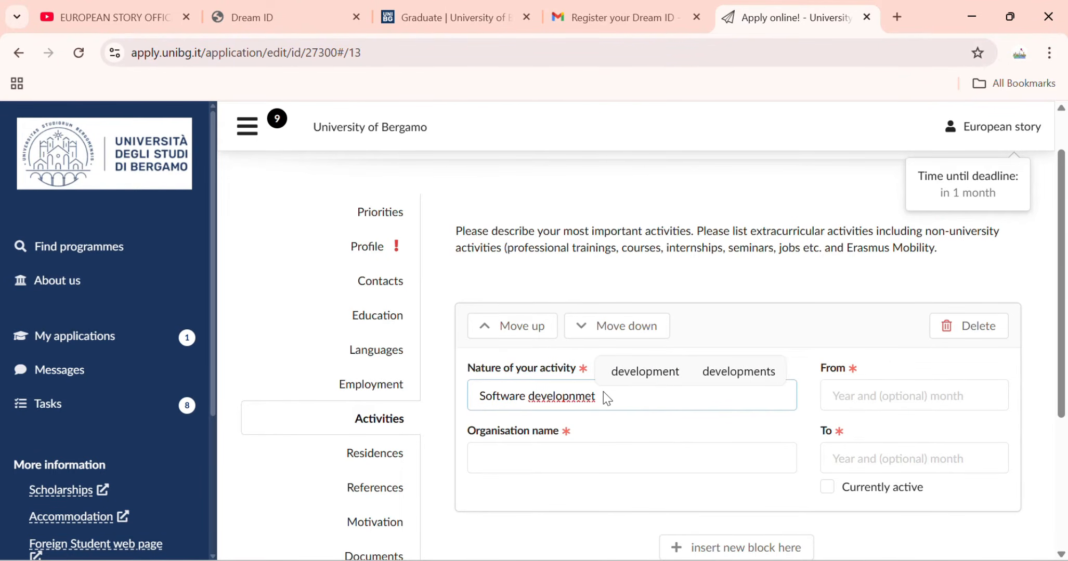
key("BackSpace")
key("BackSpace")
type("ent")
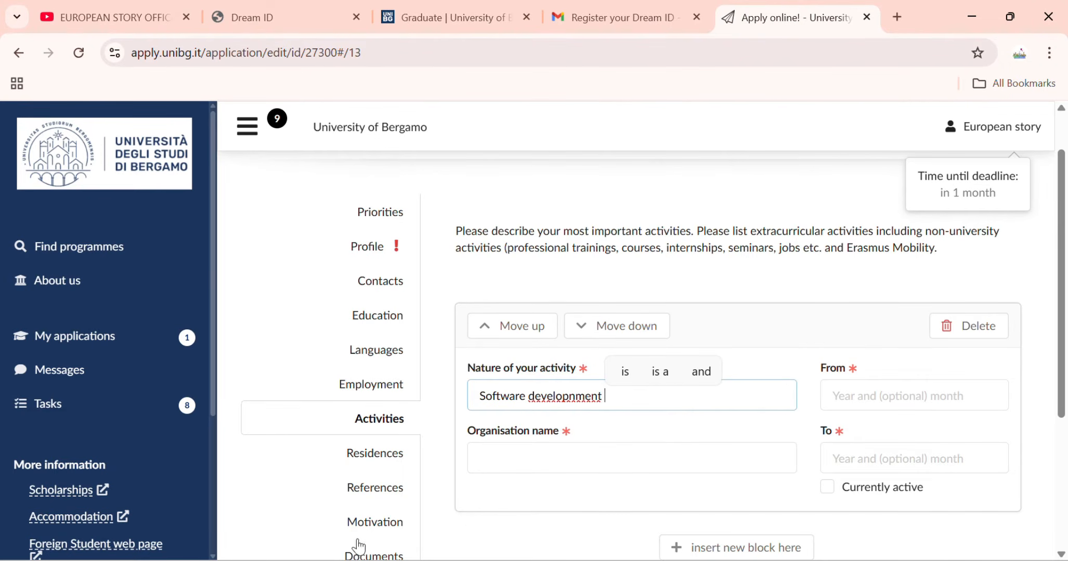
Set the activity start date to 2024-02 and mark it as currently active.
left_click(835, 396)
left_click(903, 478)
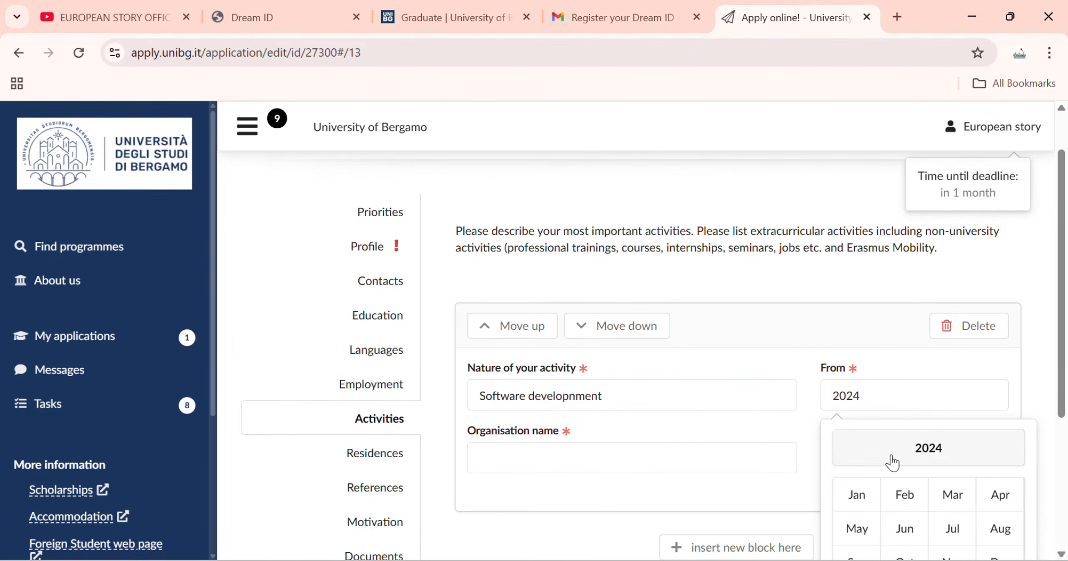
left_click(892, 462)
left_click(895, 479)
left_click(904, 495)
scroll(907, 471, "down", 1)
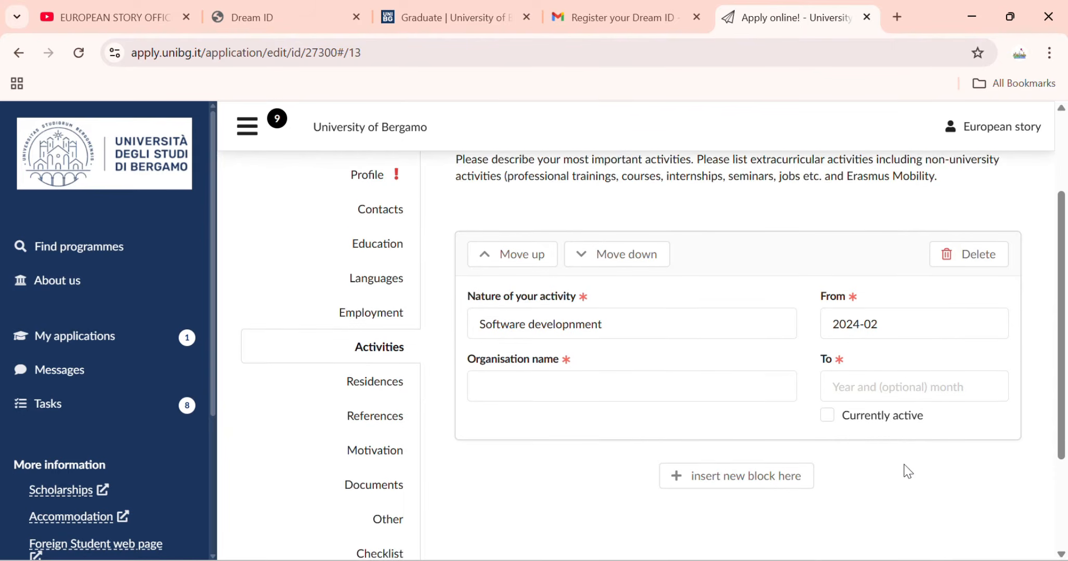
left_click(827, 403)
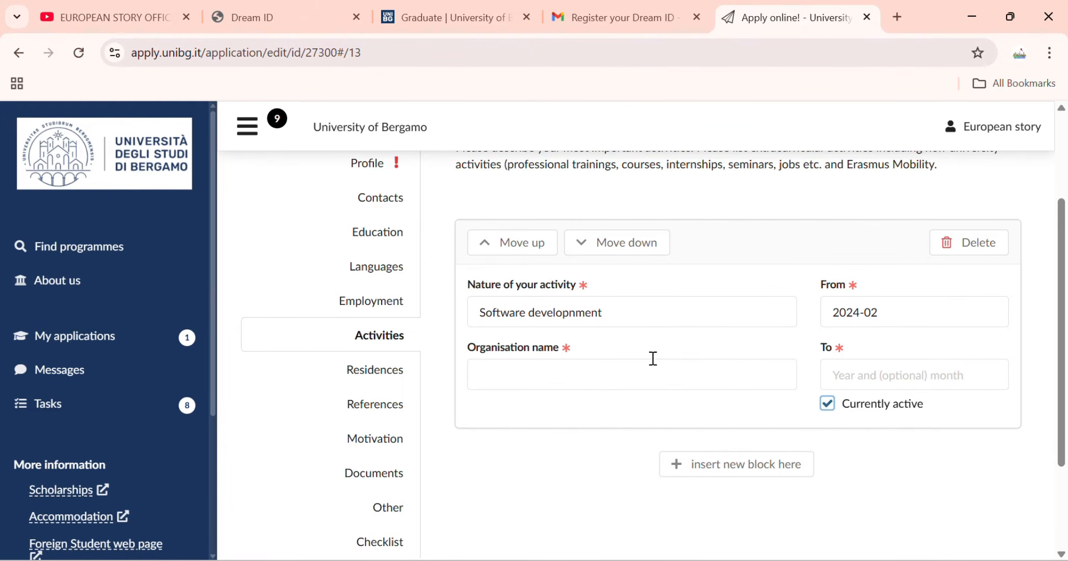
Enter XYZ as the organisation name and continue to the Residences section.
left_click(585, 377)
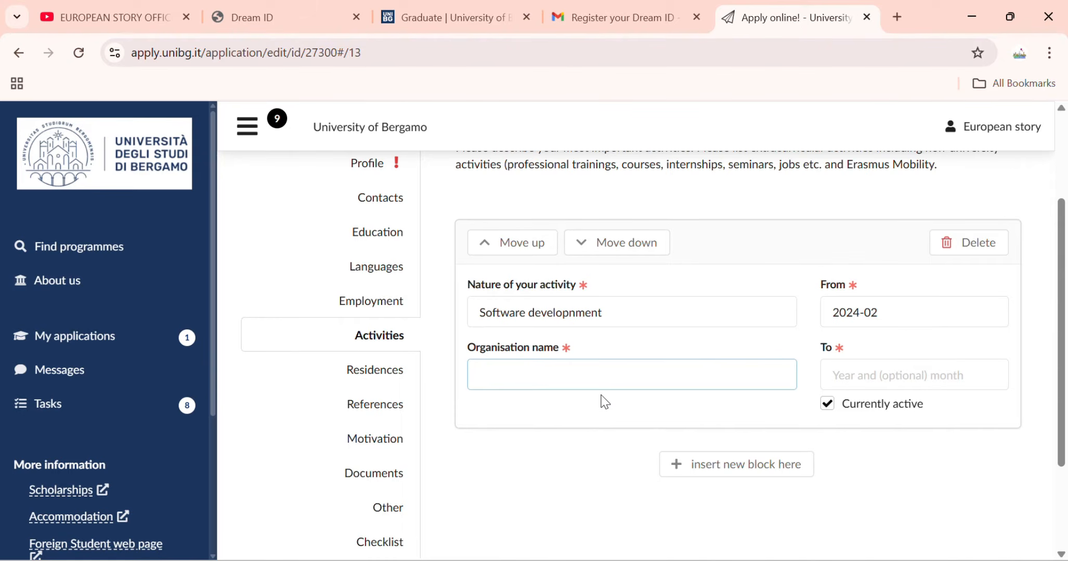
type("XYZ")
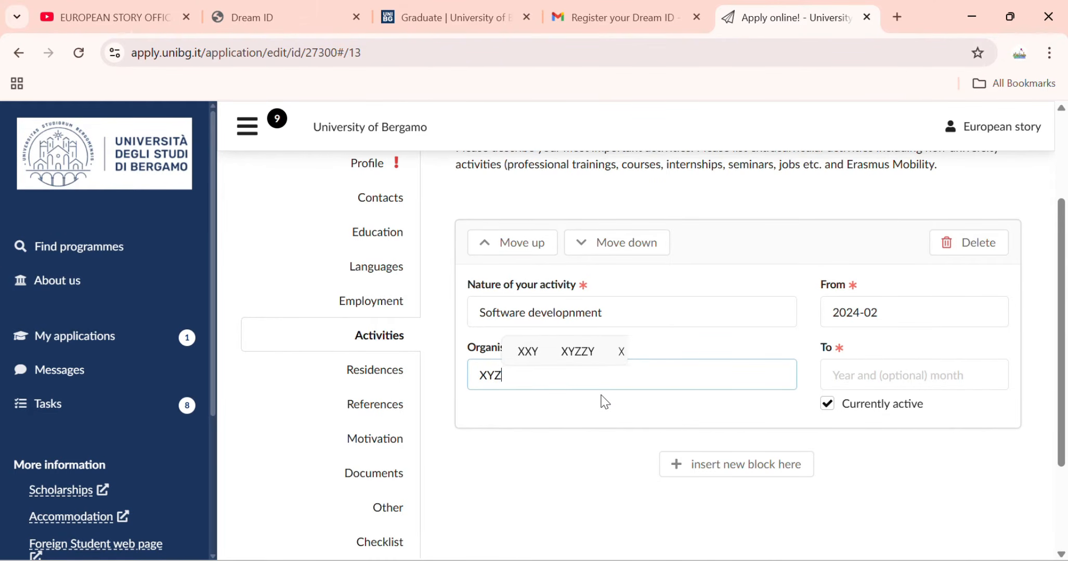
left_click(403, 375)
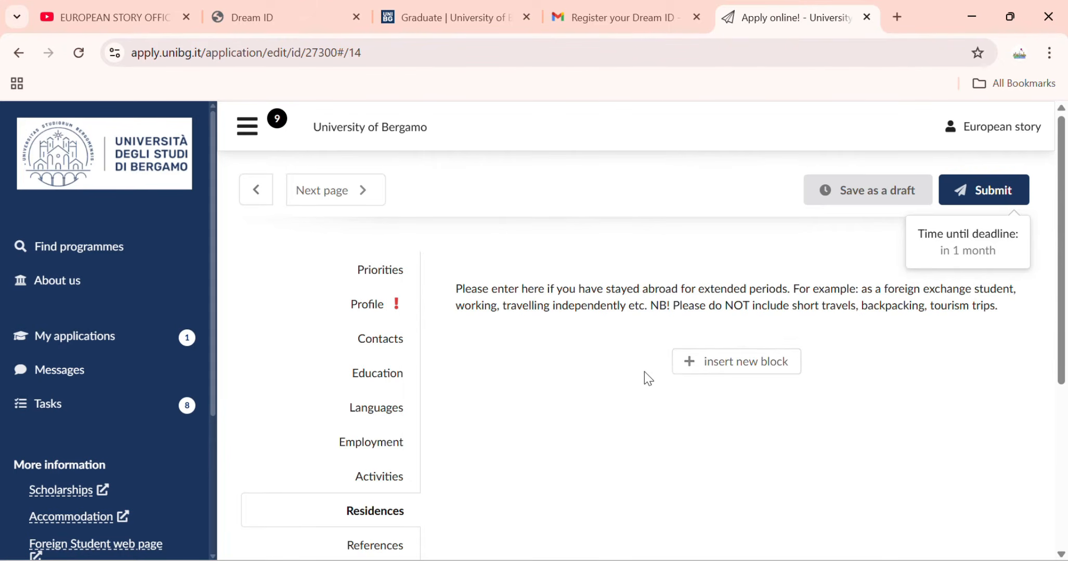
Add and then delete an empty stay-abroad entry, and go on to References.
left_click(701, 371)
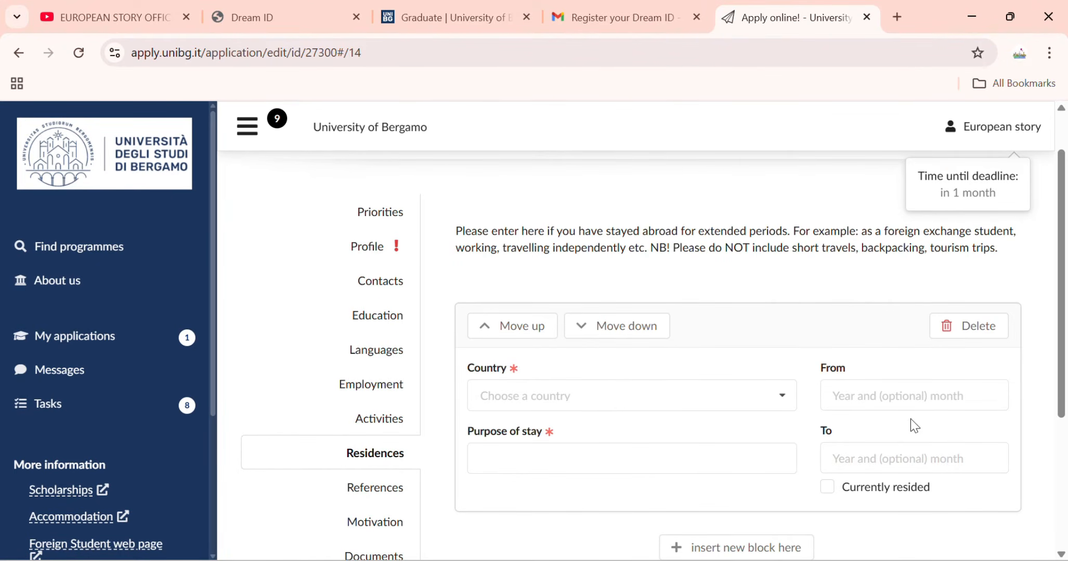
left_click(952, 333)
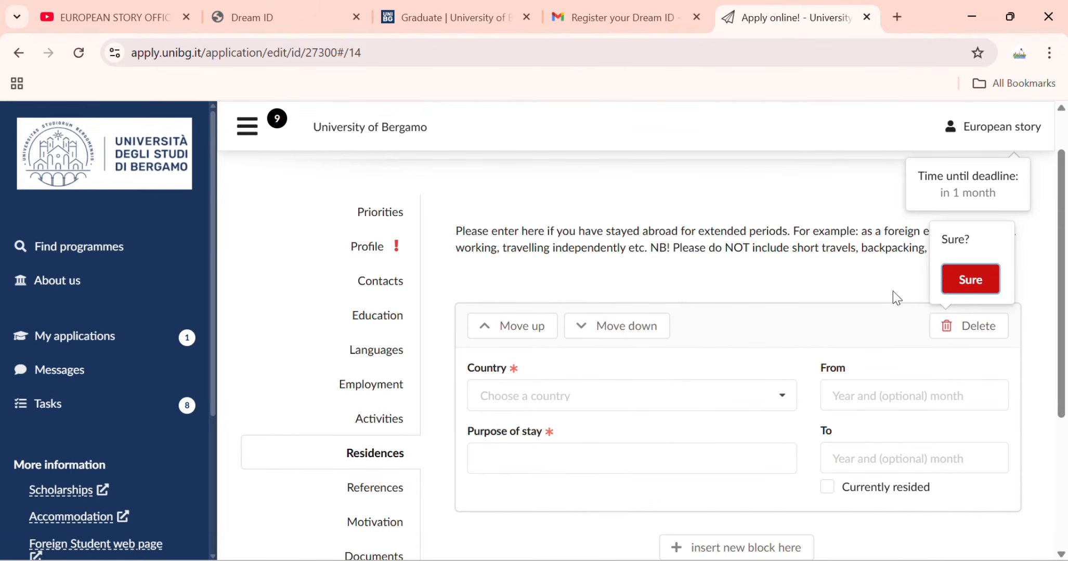
left_click(961, 276)
scroll(572, 381, "down", 2)
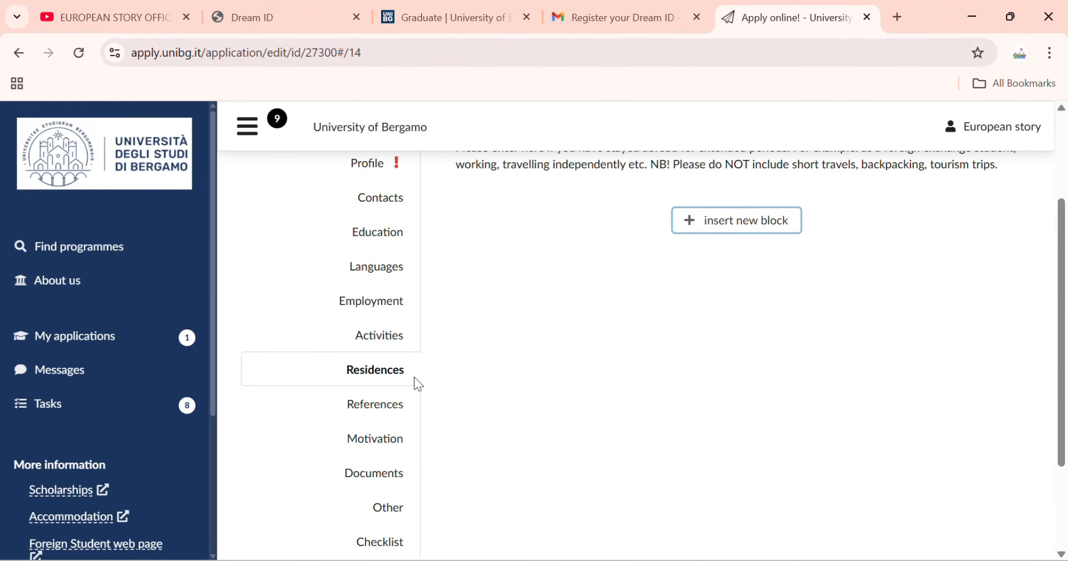
left_click(353, 415)
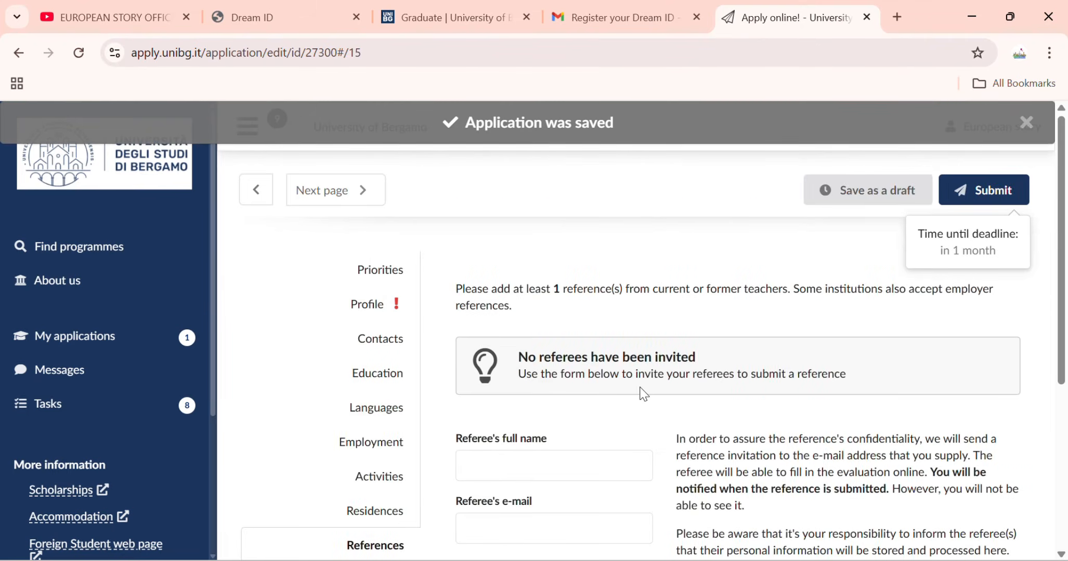
scroll(644, 394, "down", 2)
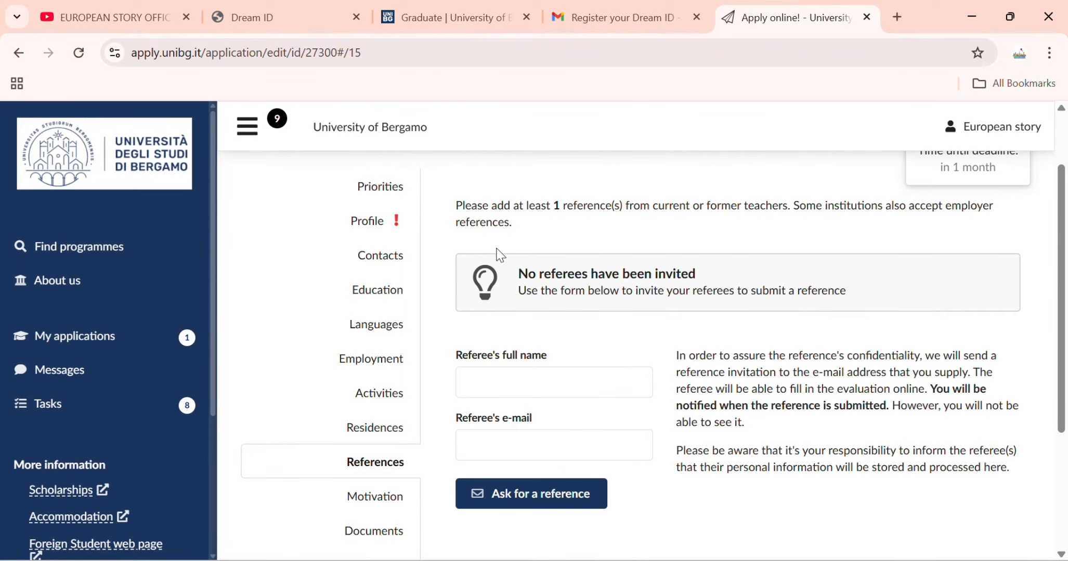
Read the Motivation instructions, leave the letter empty, and move on to Documents.
left_click(383, 504)
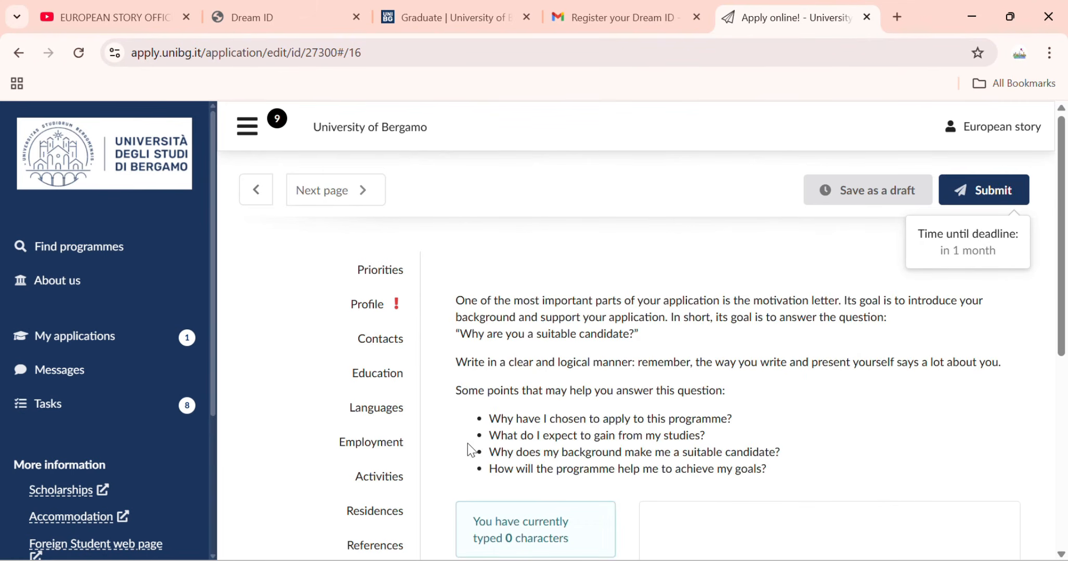
scroll(505, 424, "down", 2)
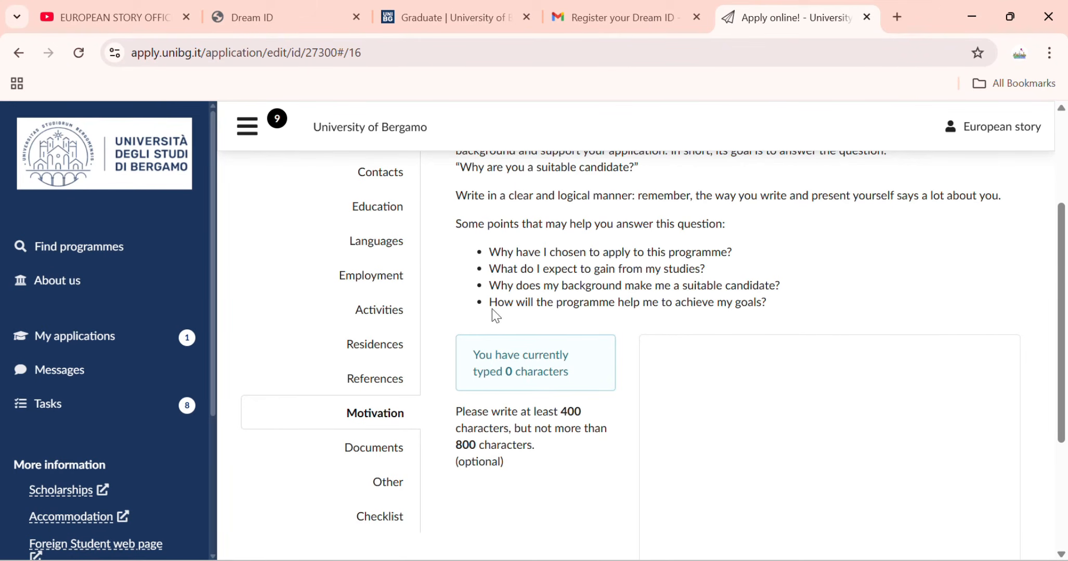
scroll(709, 422, "down", 1)
scroll(696, 384, "down", 2)
scroll(681, 323, "up", 2)
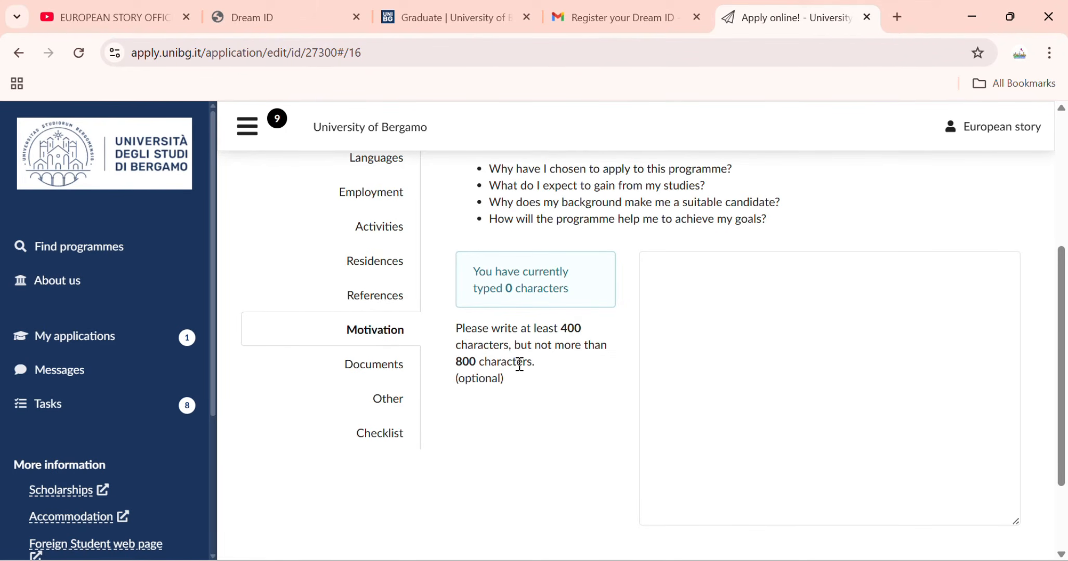
left_click(367, 367)
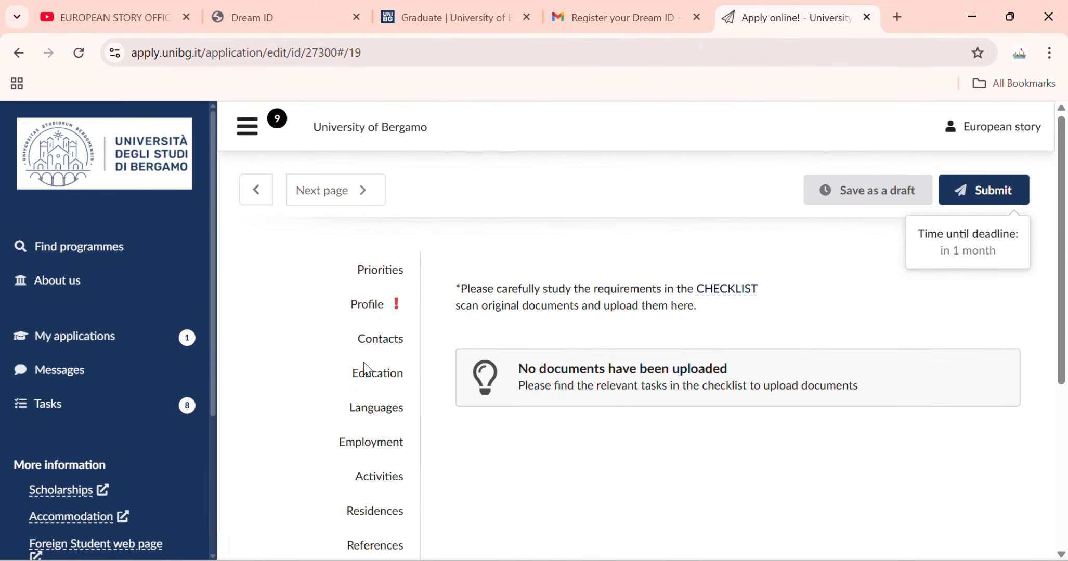
Follow the CHECKLIST link on the Documents page and confirm leaving DreamApply.
scroll(556, 431, "down", 5)
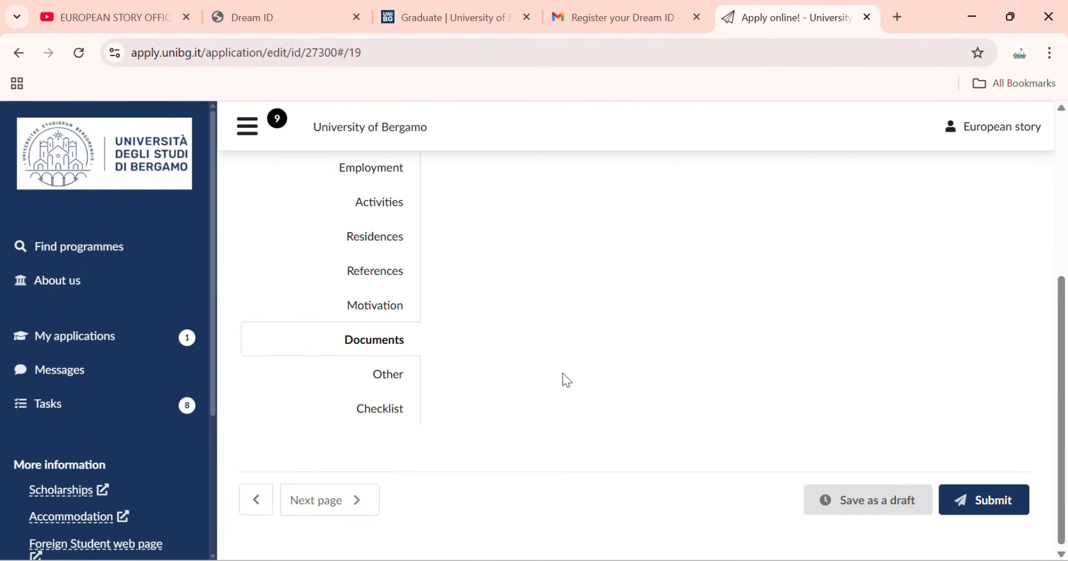
scroll(572, 333, "up", 3)
scroll(566, 323, "down", 2)
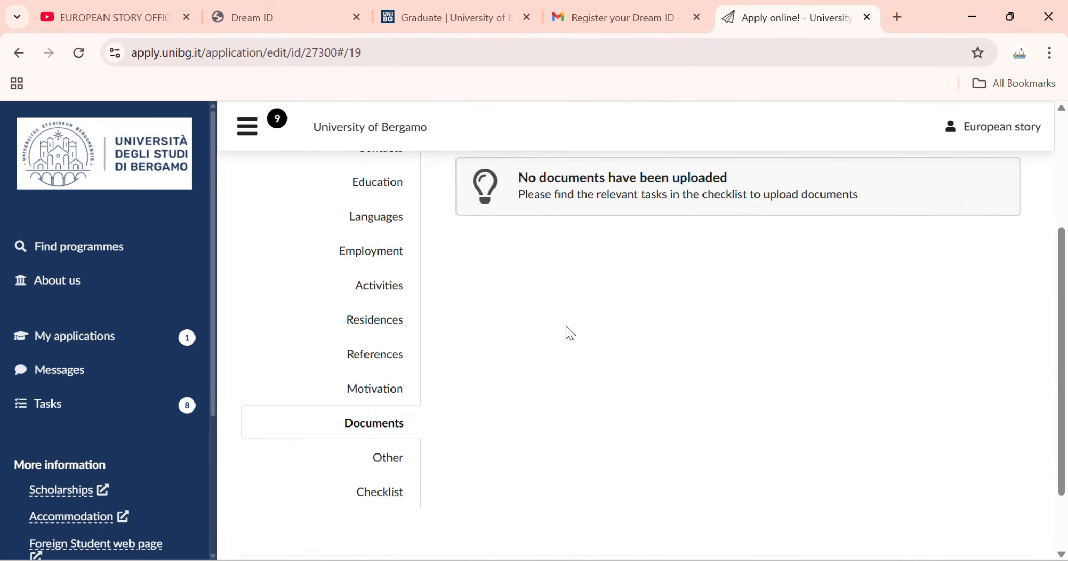
scroll(567, 327, "up", 4)
left_click(736, 293)
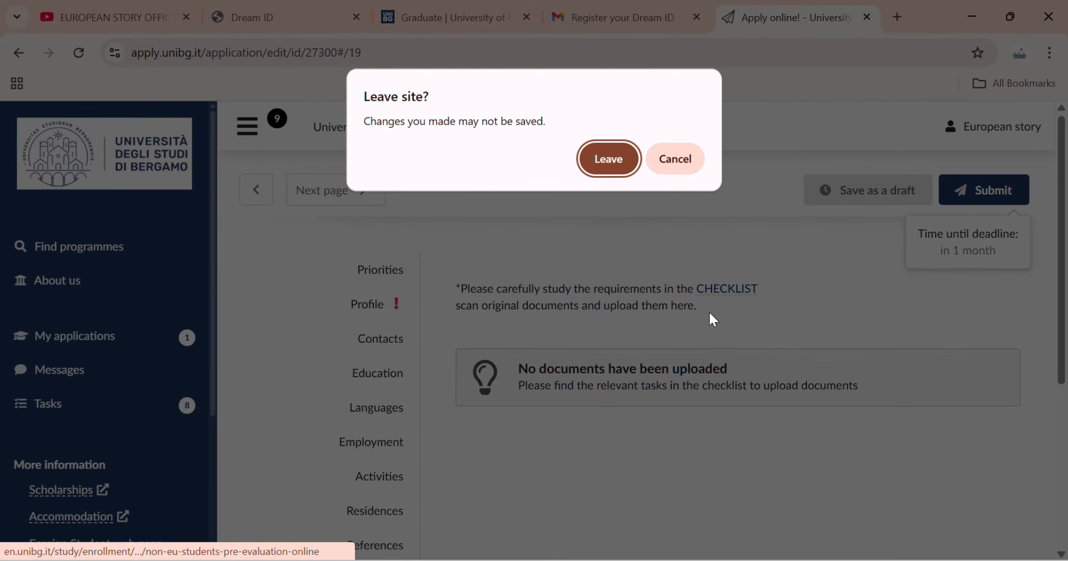
left_click(620, 170)
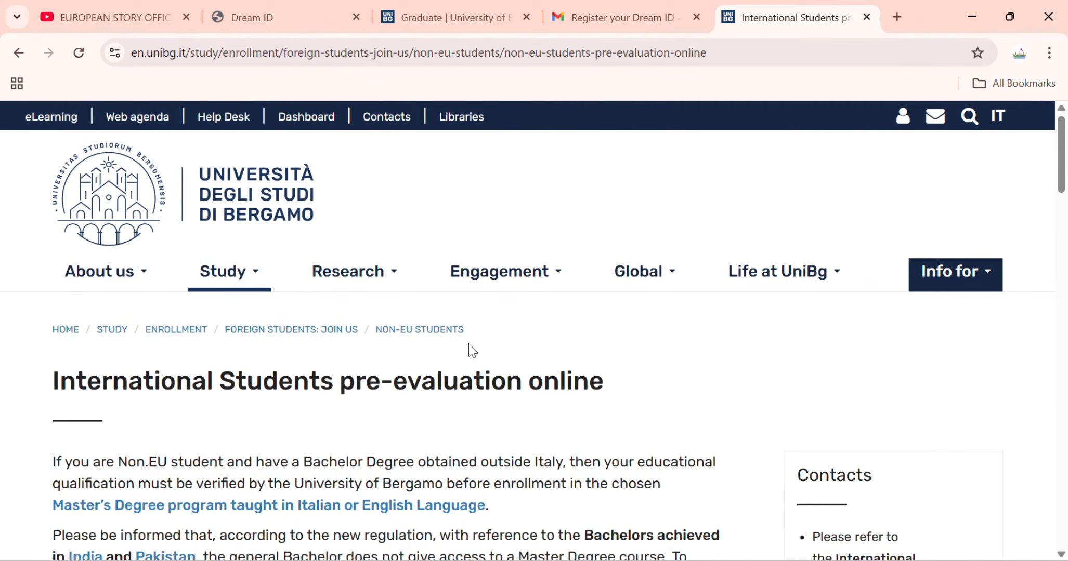
Expand the English-taught master's list and open the 'Checklist Non Eu students' PDF.
scroll(468, 344, "down", 4)
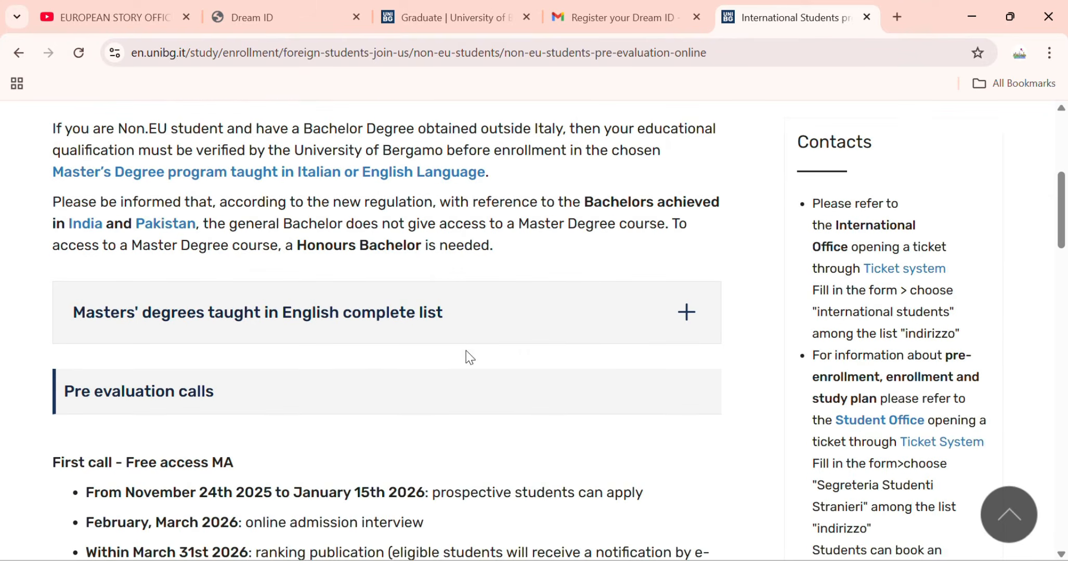
left_click(333, 323)
scroll(315, 386, "down", 1)
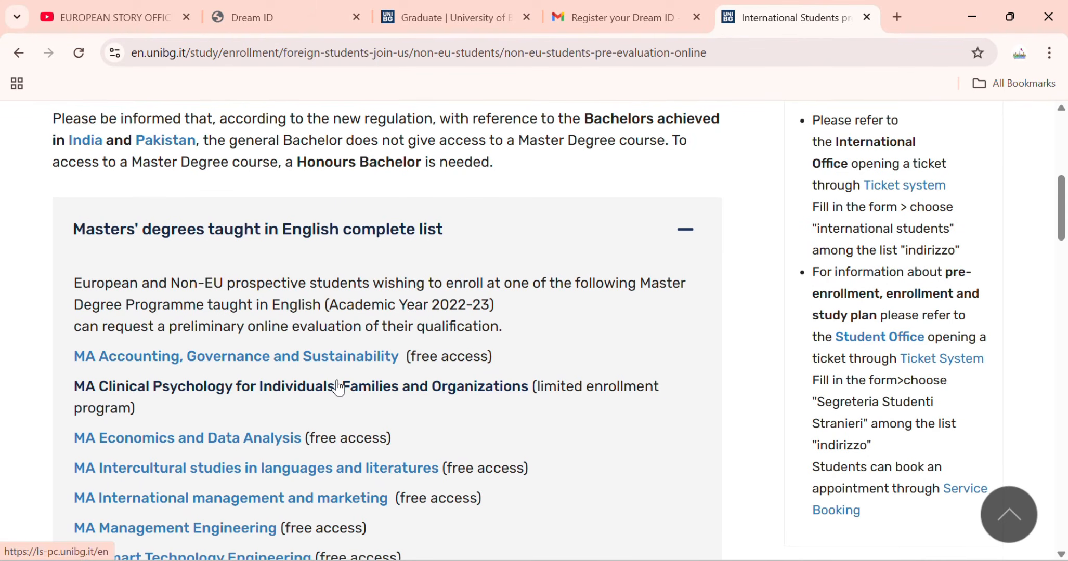
scroll(338, 387, "down", 12)
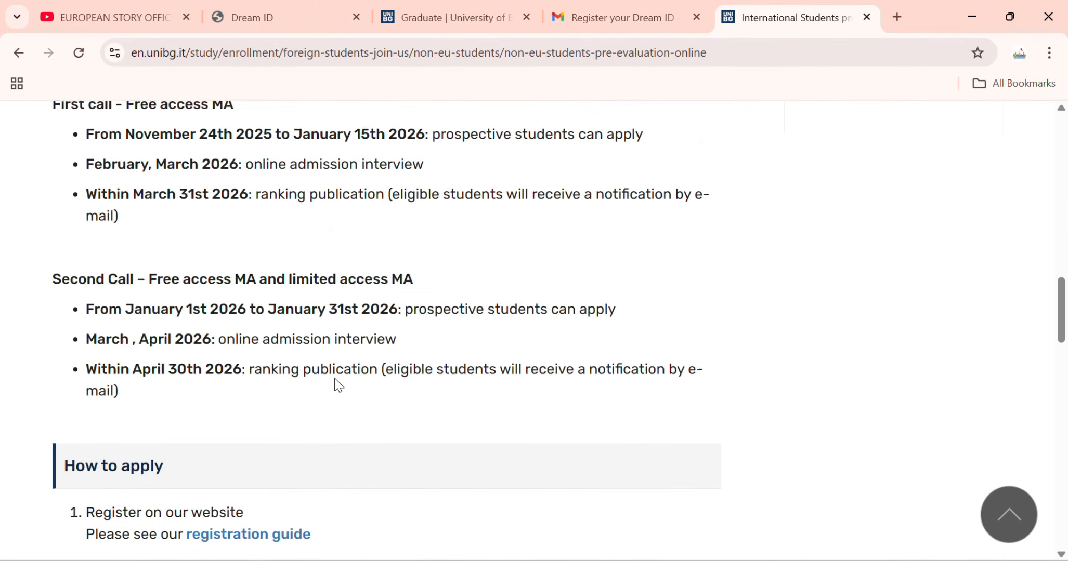
scroll(338, 385, "down", 5)
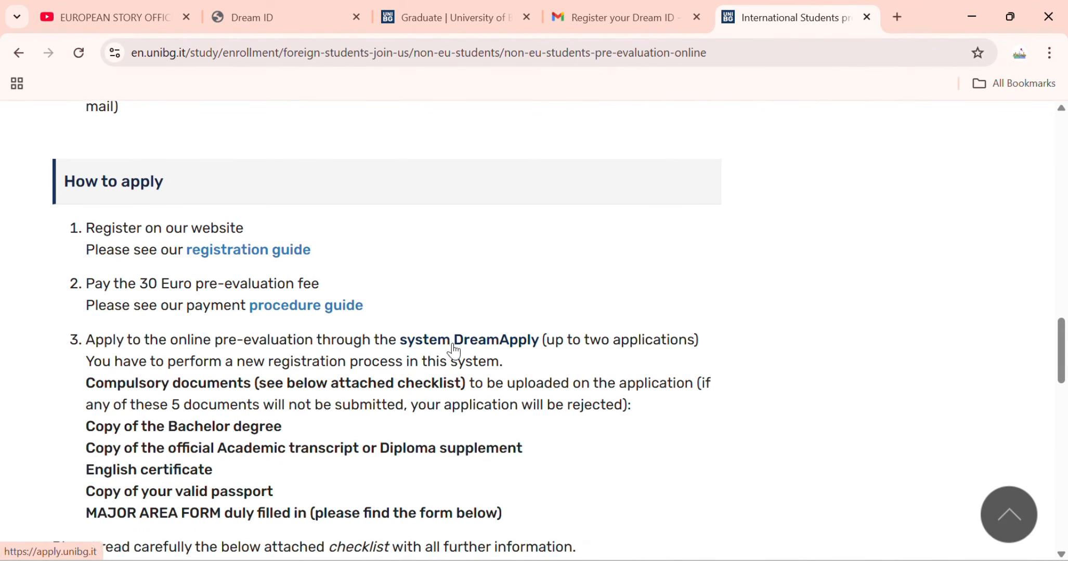
scroll(454, 352, "down", 3)
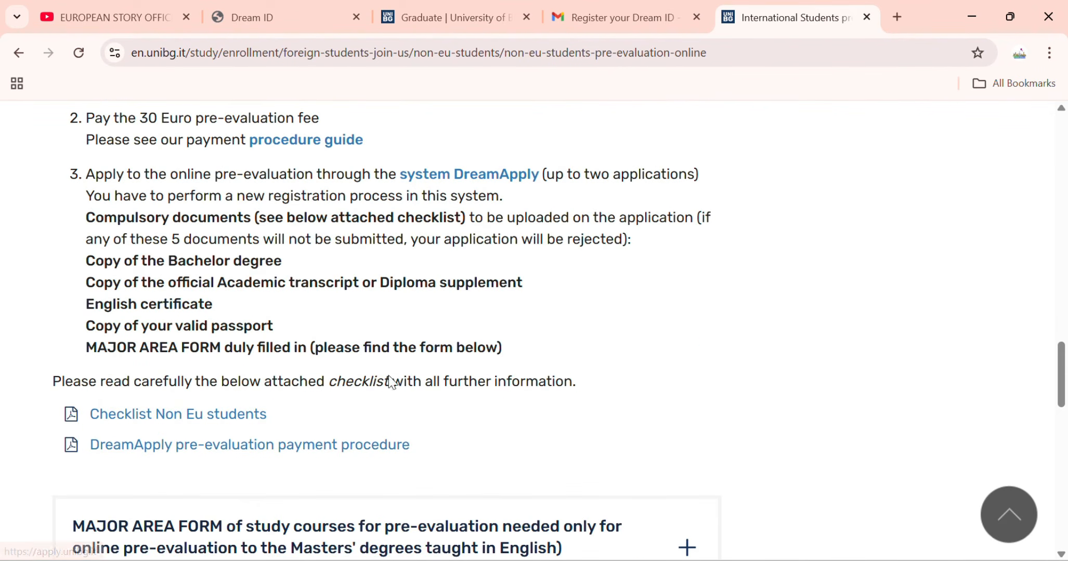
left_click(213, 416)
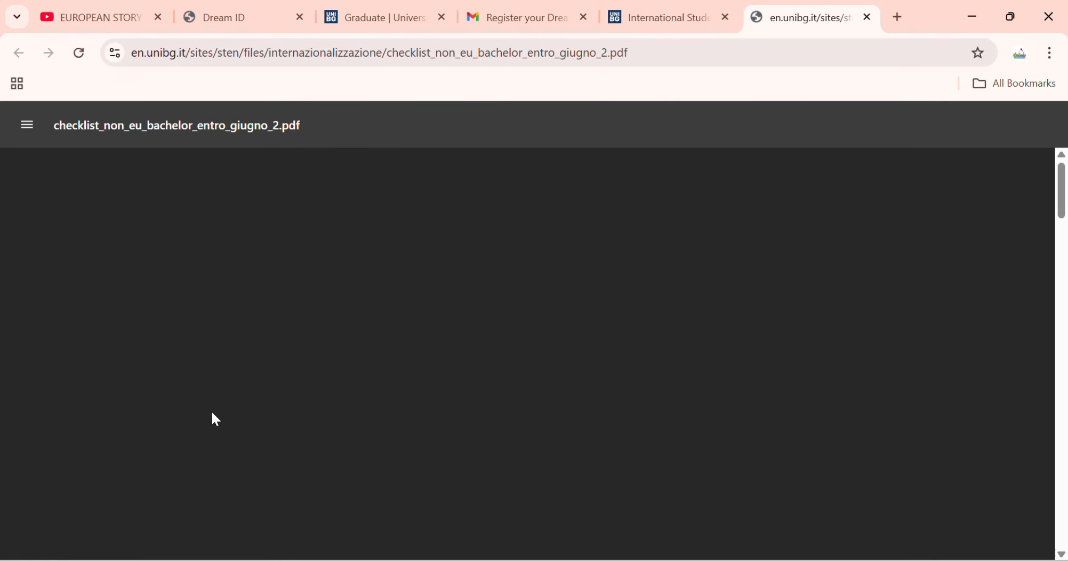
Read through the checklist PDF and follow its Major Area Form pre-evaluation link.
scroll(312, 364, "down", 3)
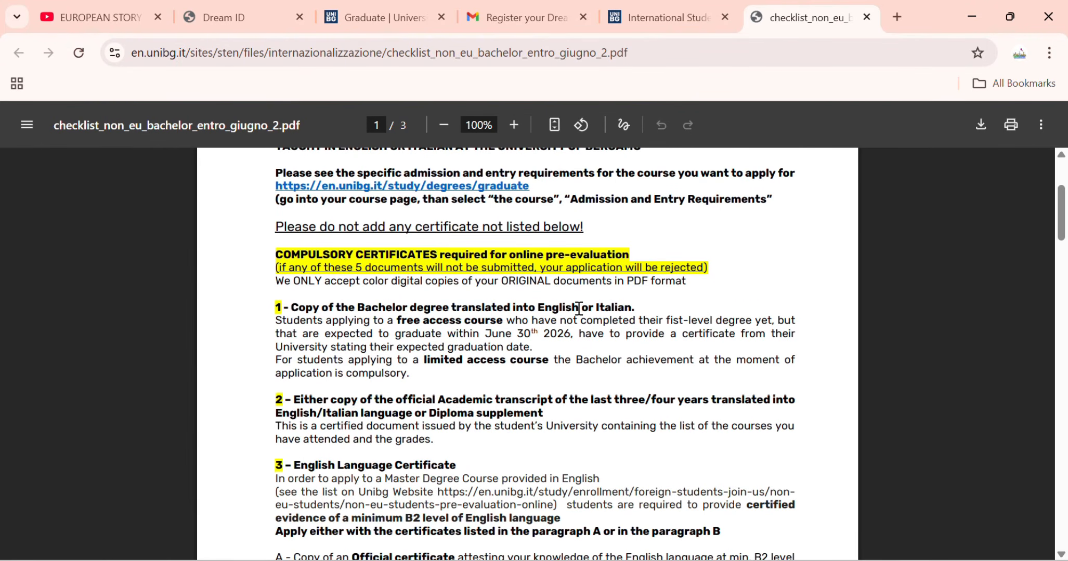
scroll(385, 319, "down", 2)
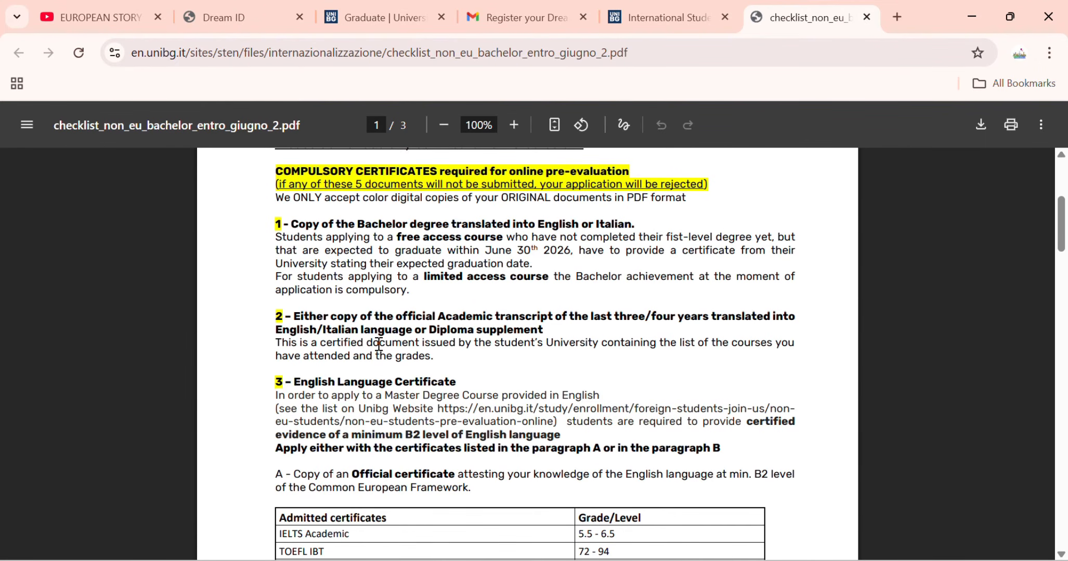
scroll(380, 344, "down", 2)
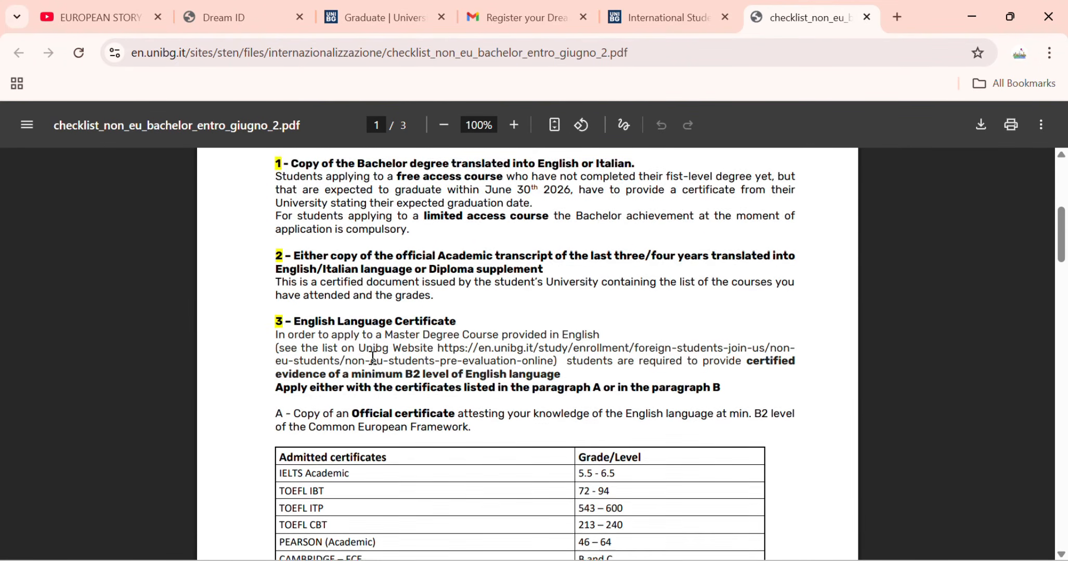
scroll(382, 352, "down", 3)
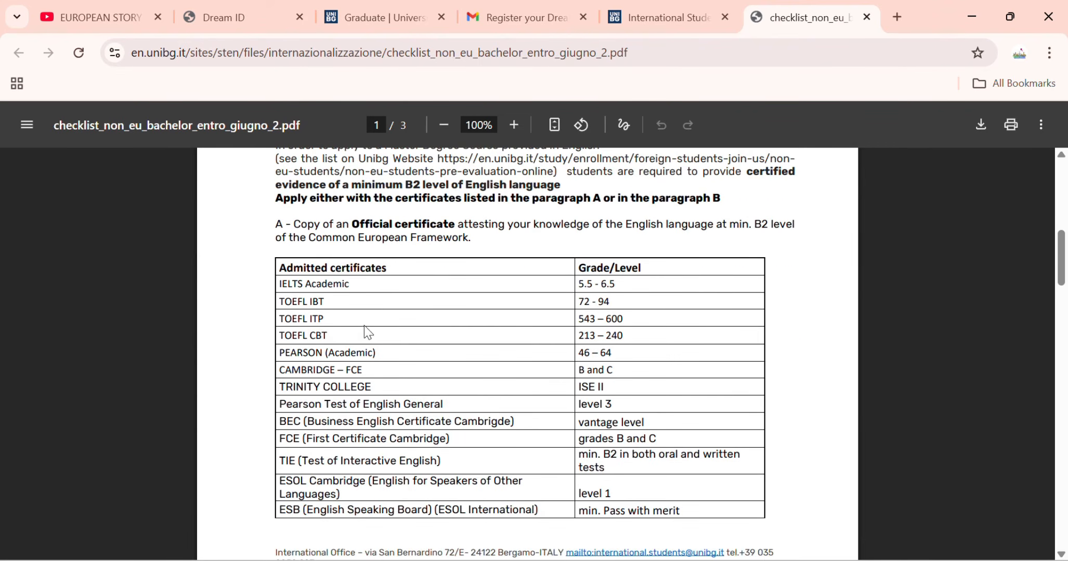
scroll(378, 348, "down", 10)
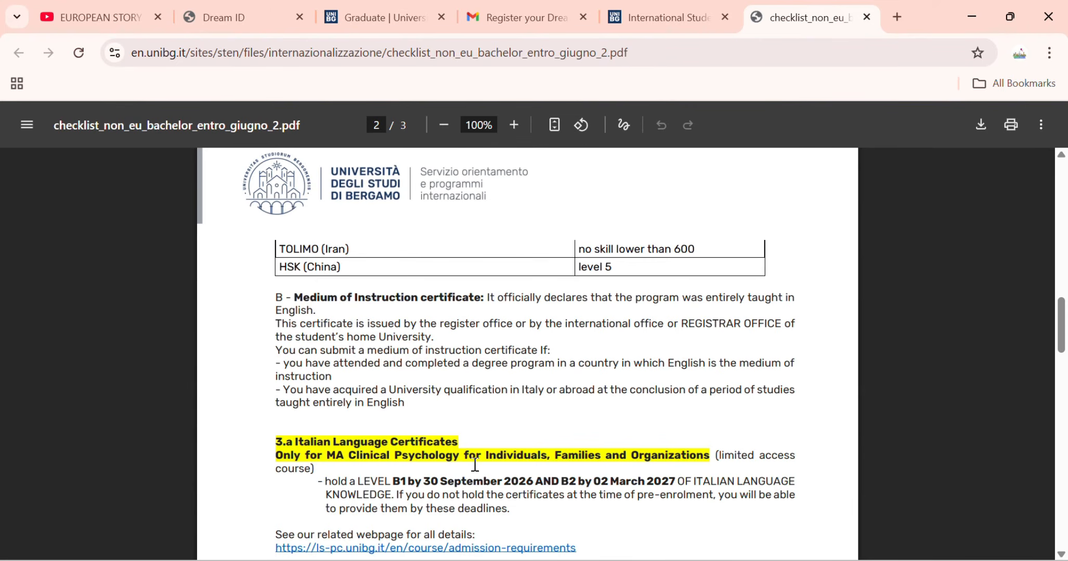
scroll(378, 458, "down", 8)
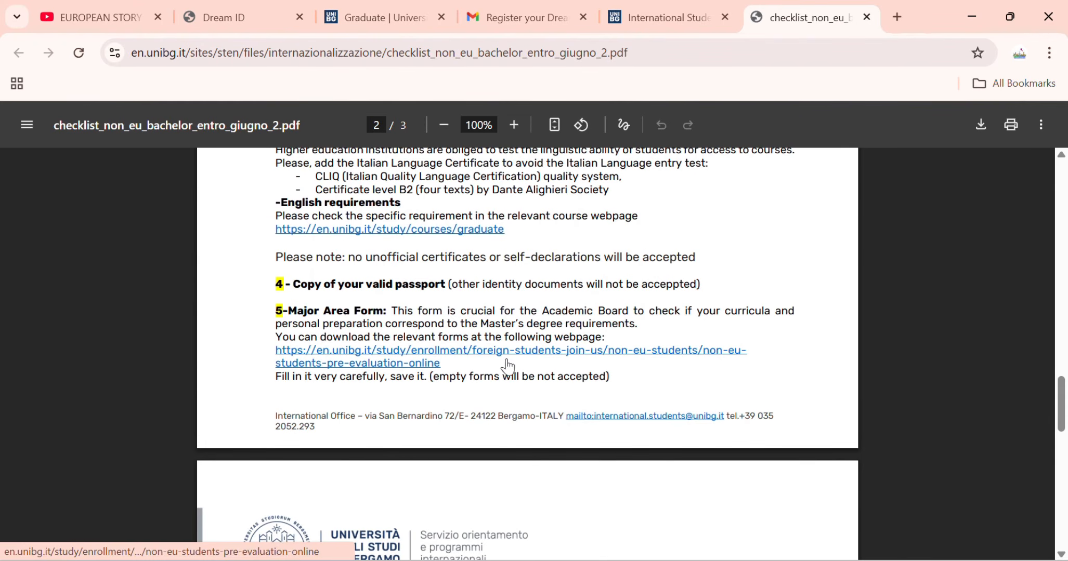
left_click(457, 357)
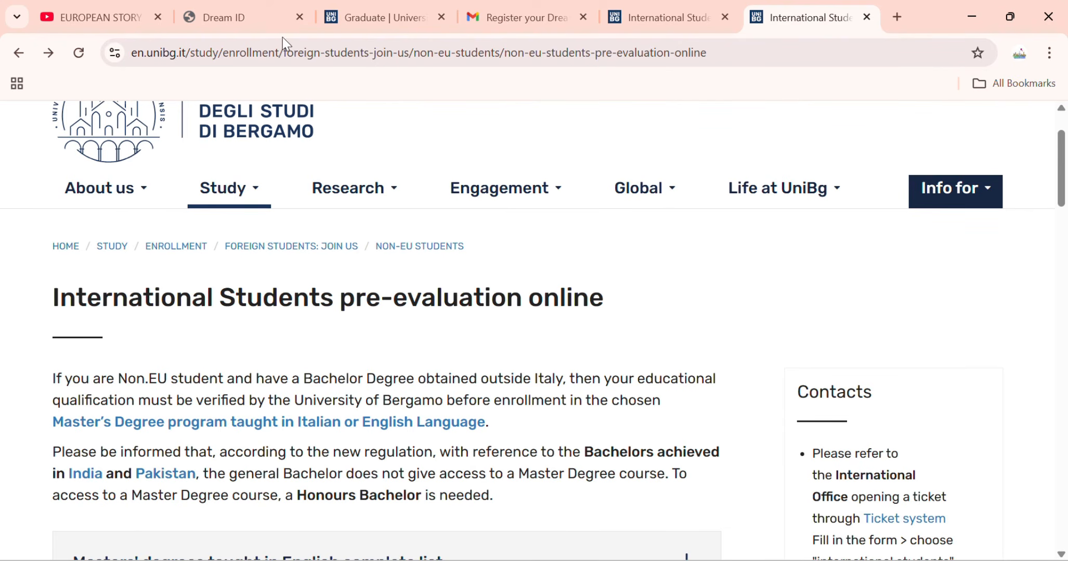
Go back to the checklist PDF in its tab and return to the application's Documents section.
left_click(670, 27)
left_click(783, 23)
left_click(14, 55)
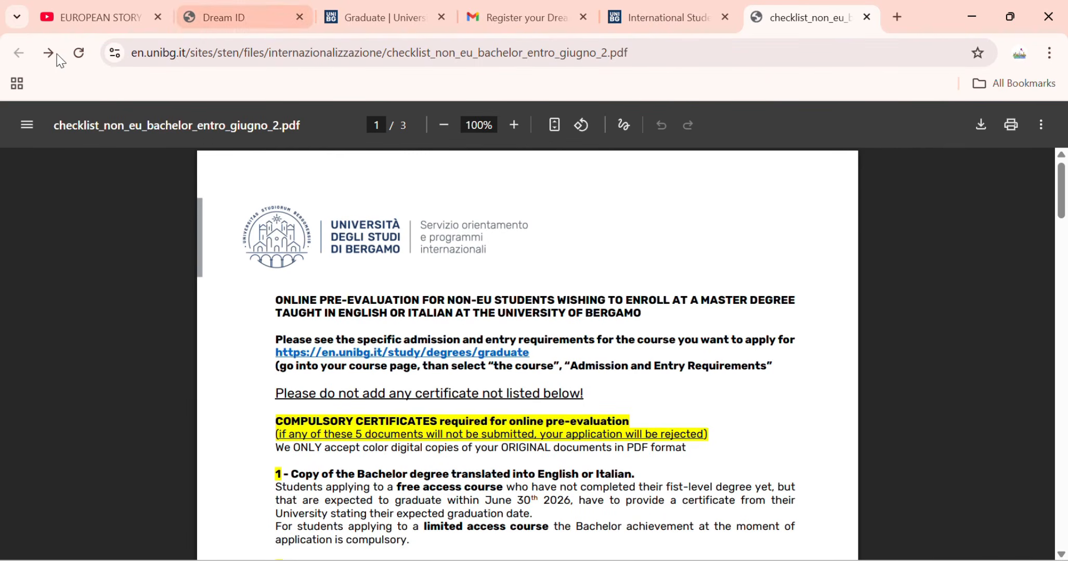
left_click(657, 18)
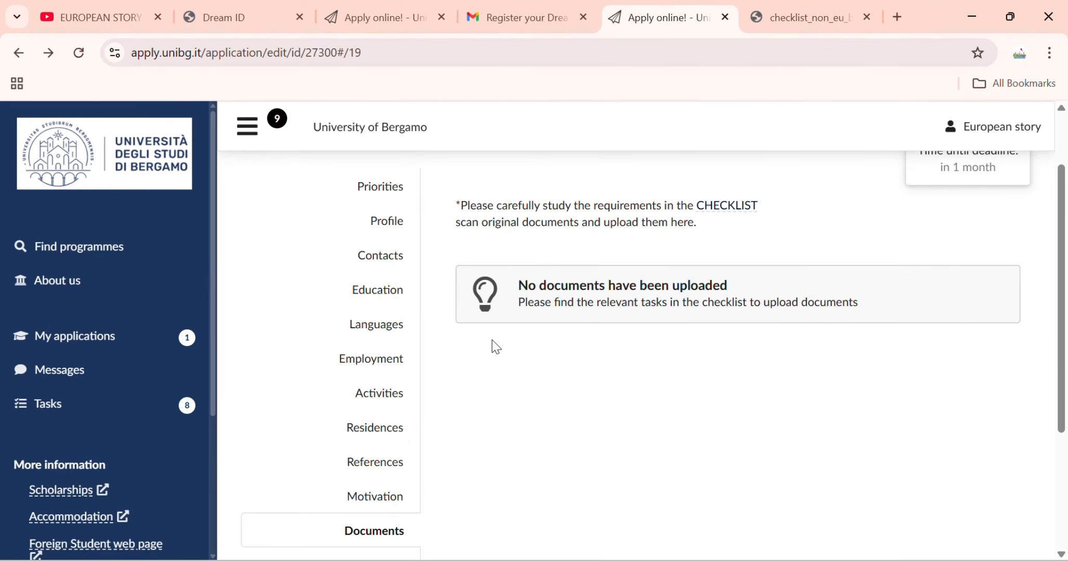
scroll(493, 340, "down", 2)
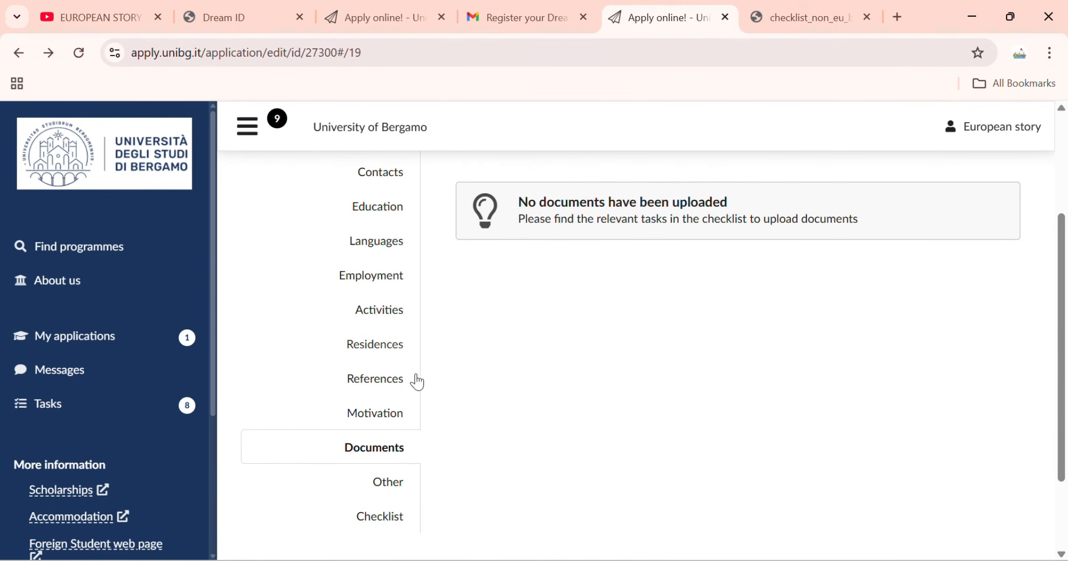
In the Other section, set Information source to 'University website', then go to the Checklist.
scroll(530, 404, "down", 2)
left_click(408, 402)
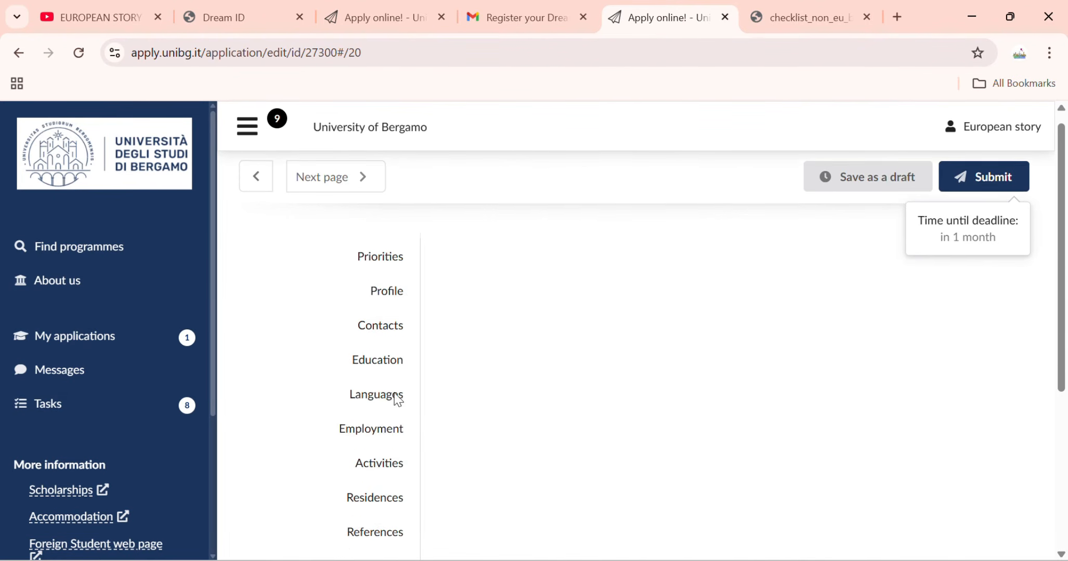
scroll(492, 370, "down", 1)
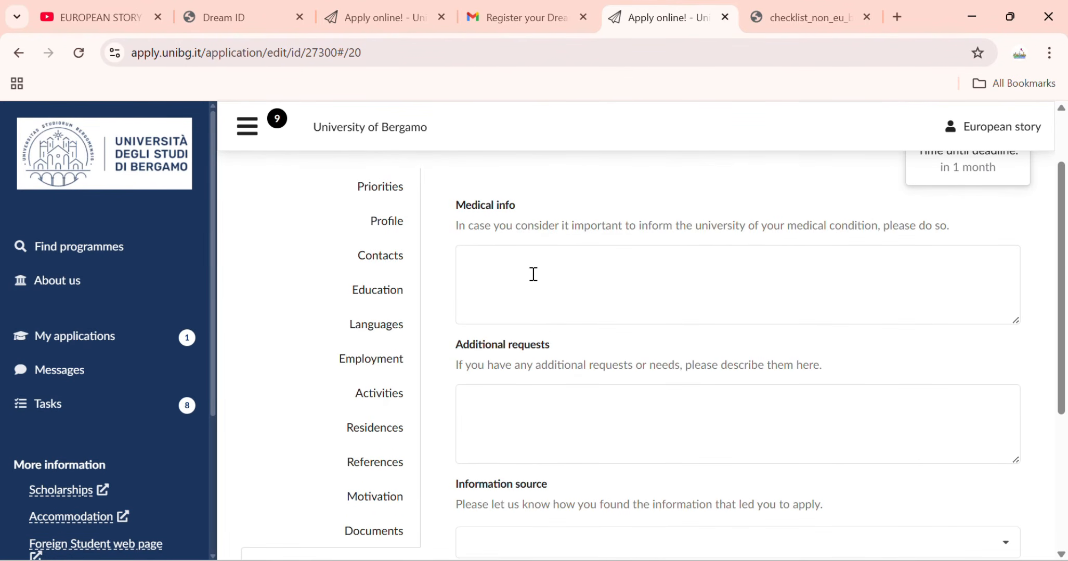
left_click(520, 408)
scroll(520, 408, "down", 5)
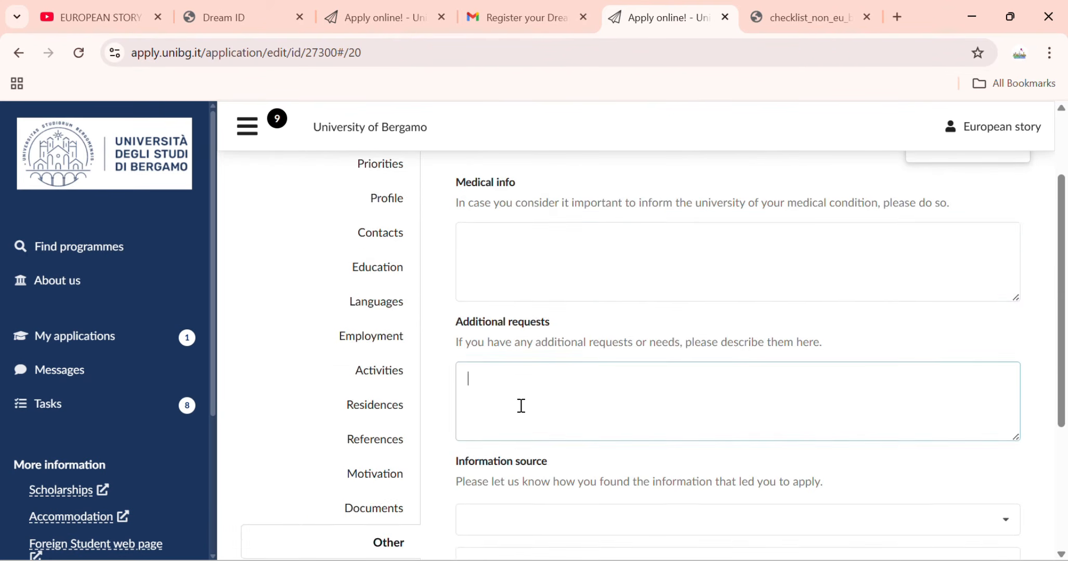
scroll(543, 217, "up", 2)
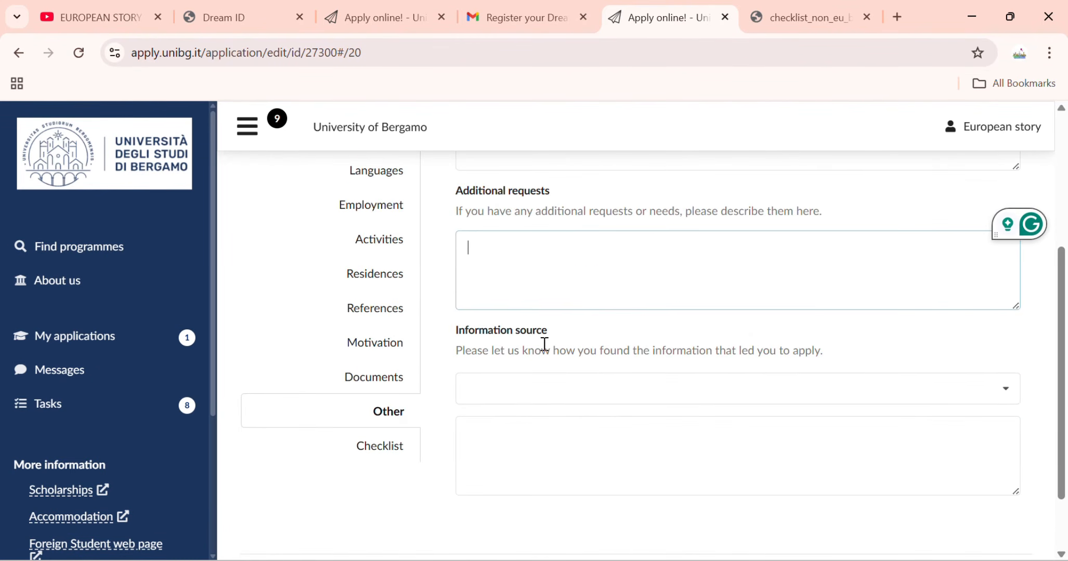
left_click(558, 393)
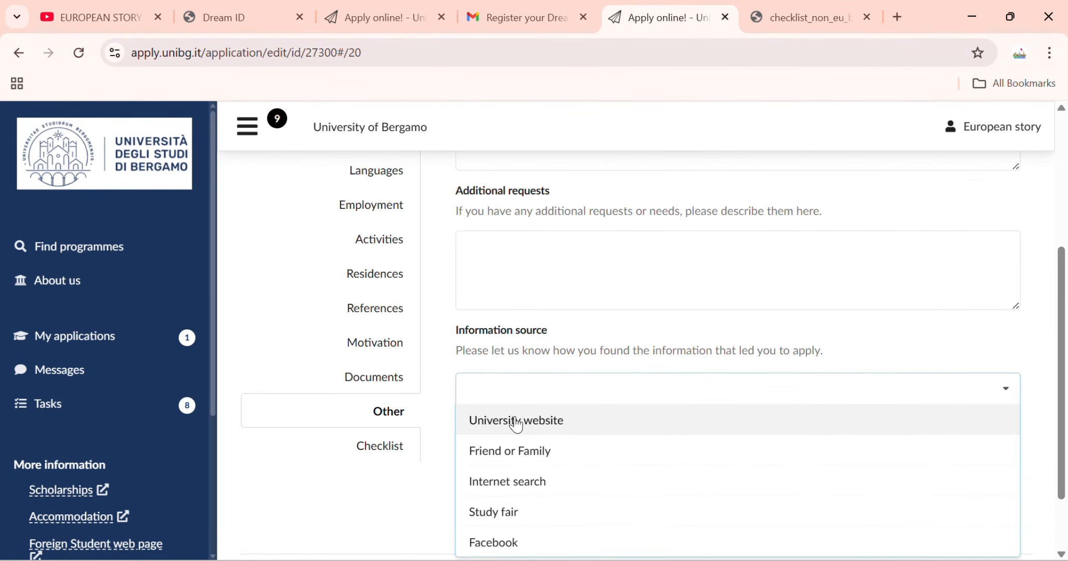
scroll(517, 426, "down", 2)
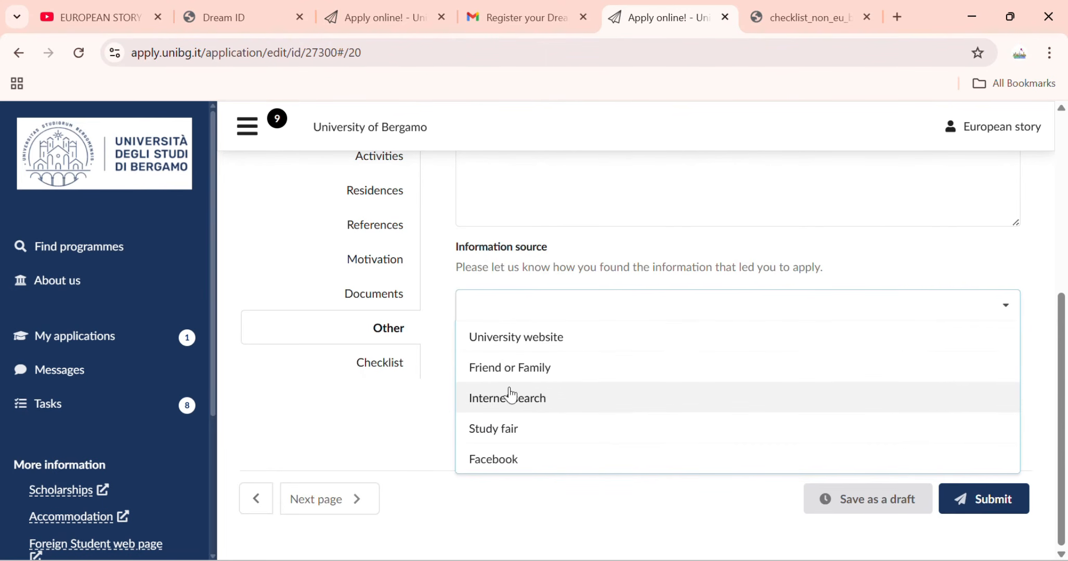
left_click(527, 347)
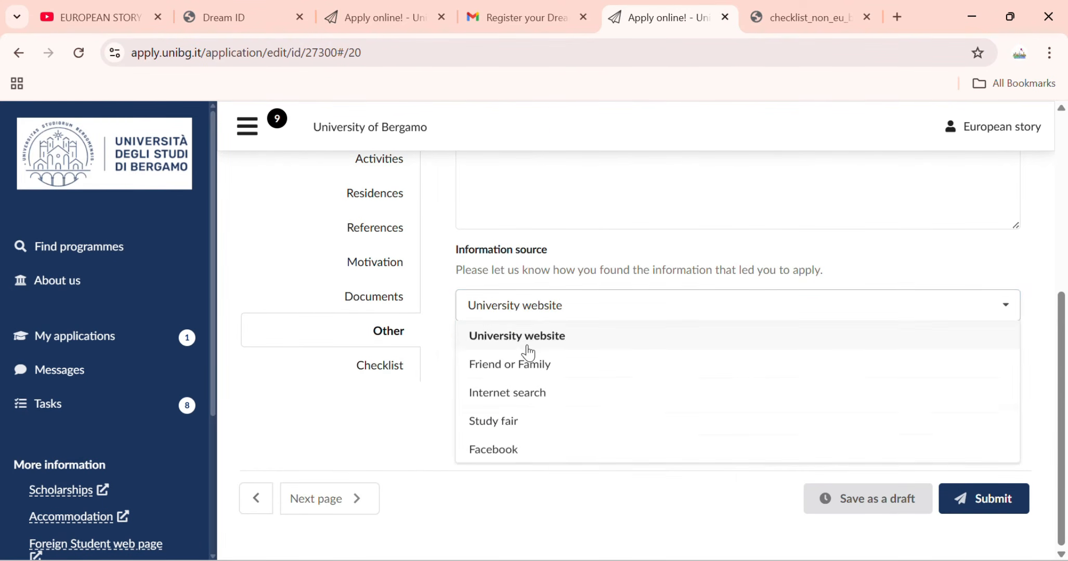
left_click(401, 369)
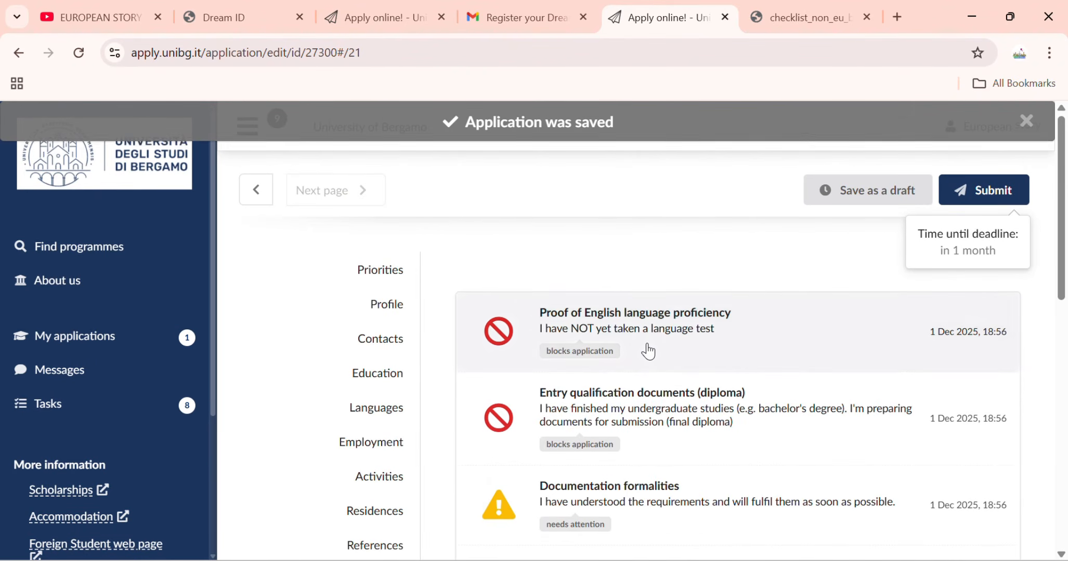
Mark sufficient English proof as attached, then close the item after its upload-required warning.
left_click(647, 351)
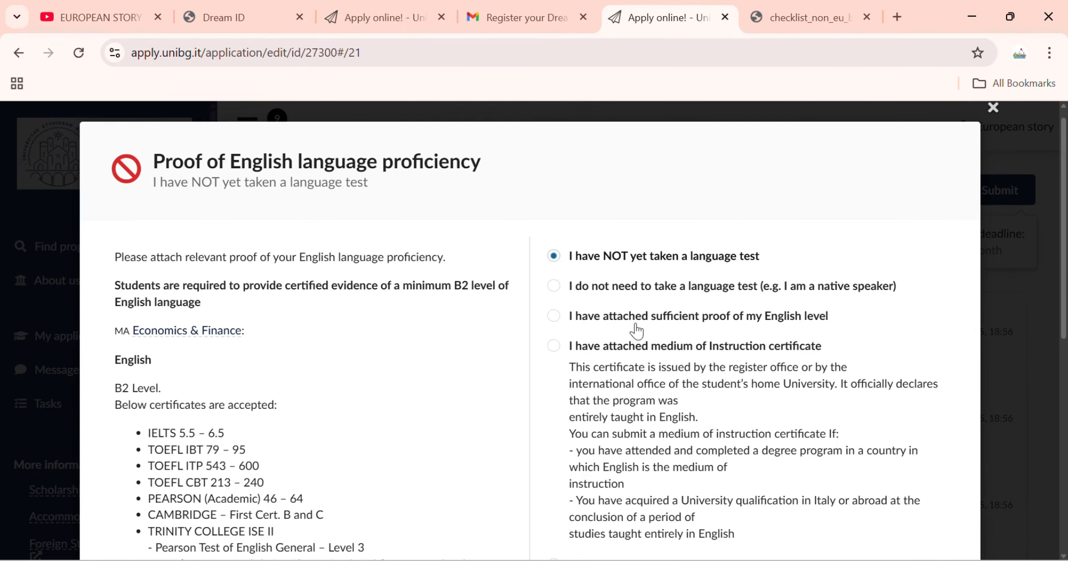
left_click(587, 327)
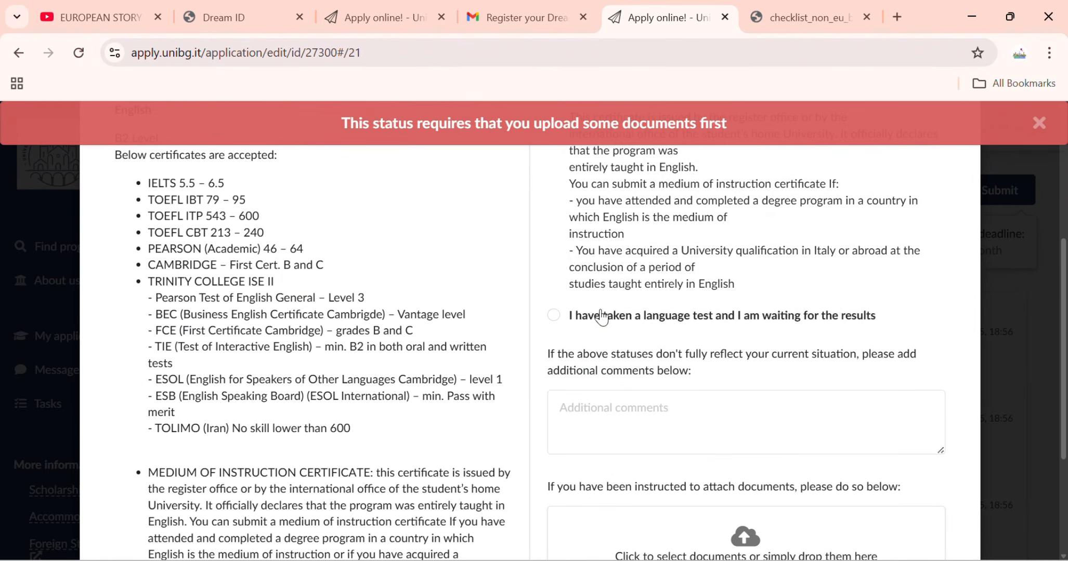
scroll(679, 463, "down", 3)
scroll(676, 356, "up", 7)
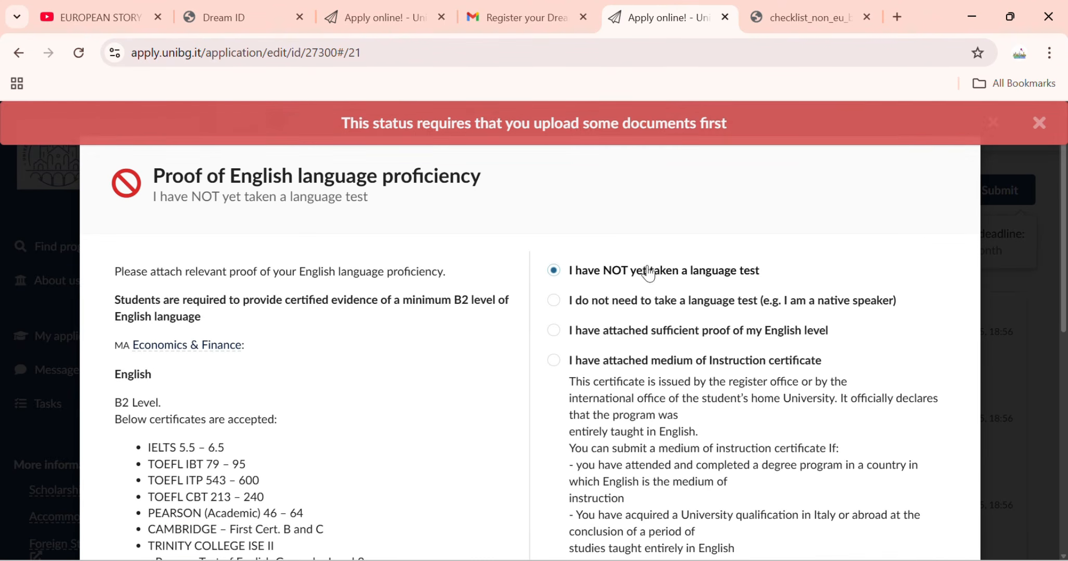
left_click(1039, 123)
left_click(993, 123)
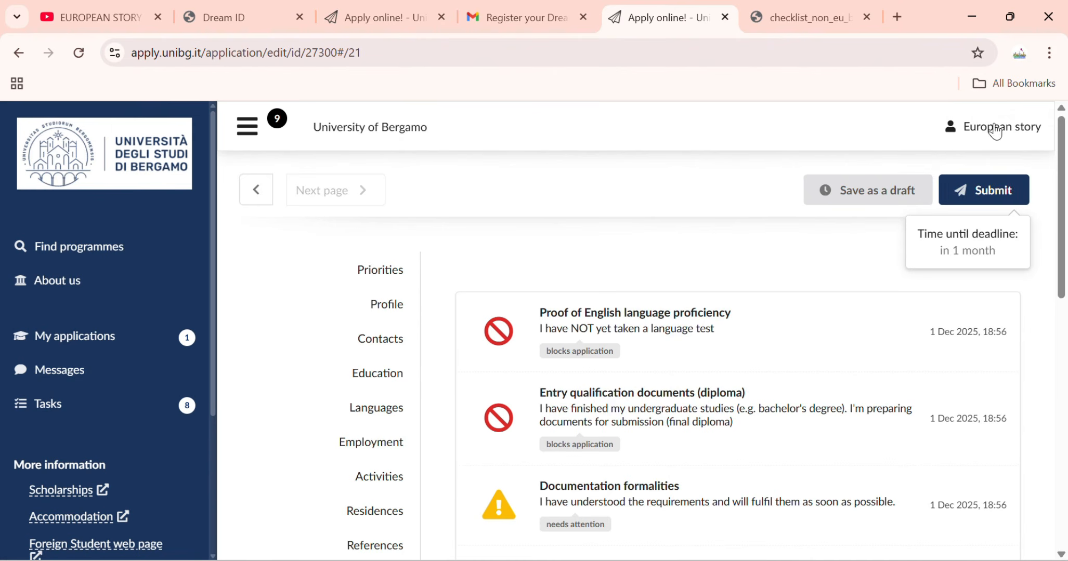
scroll(676, 260, "down", 3)
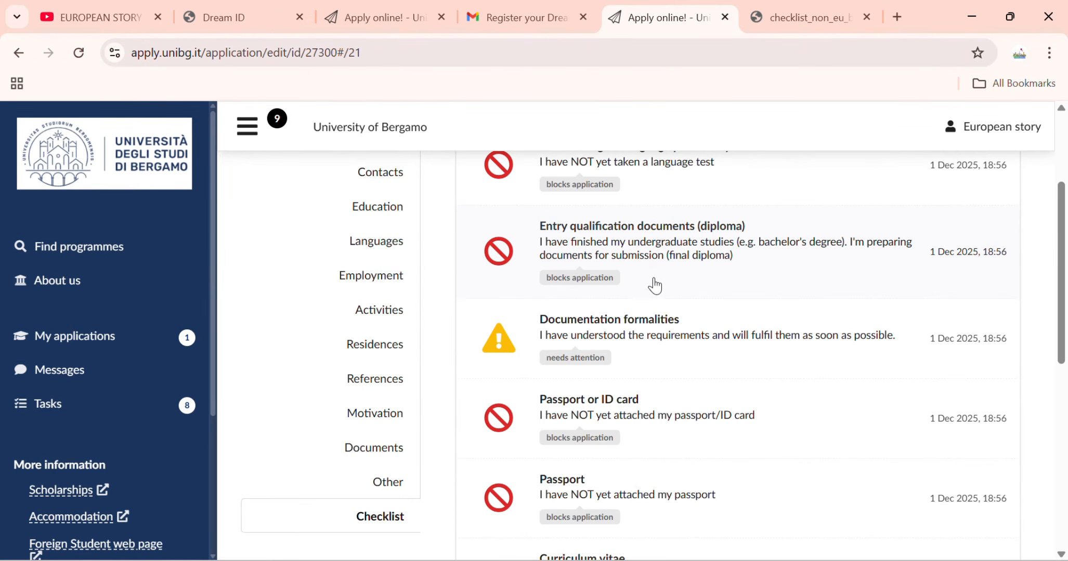
Set Documentation formalities to 'I have fulfilled all the requirements' and save.
left_click(670, 352)
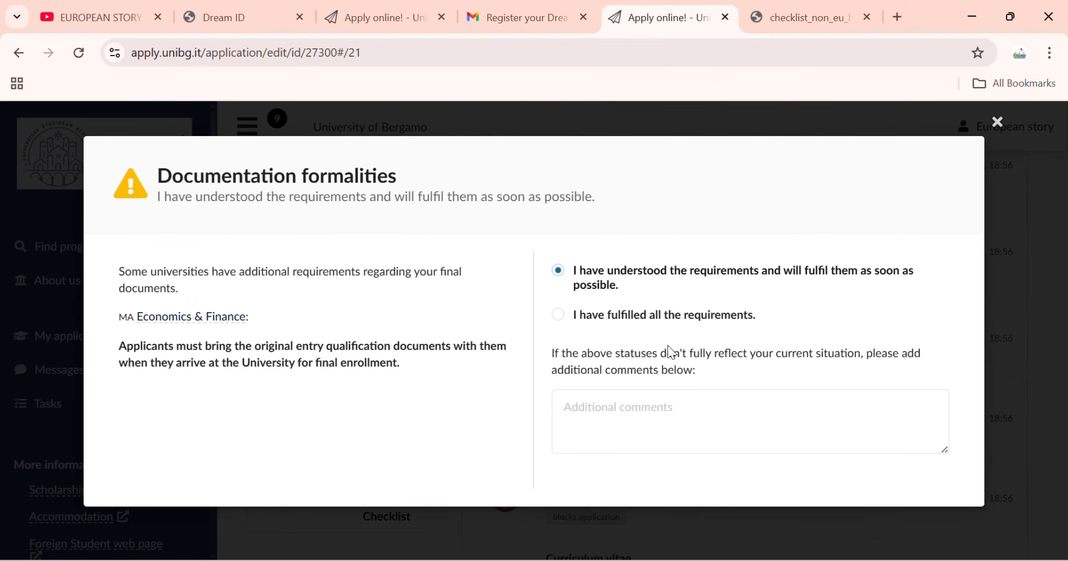
left_click(641, 320)
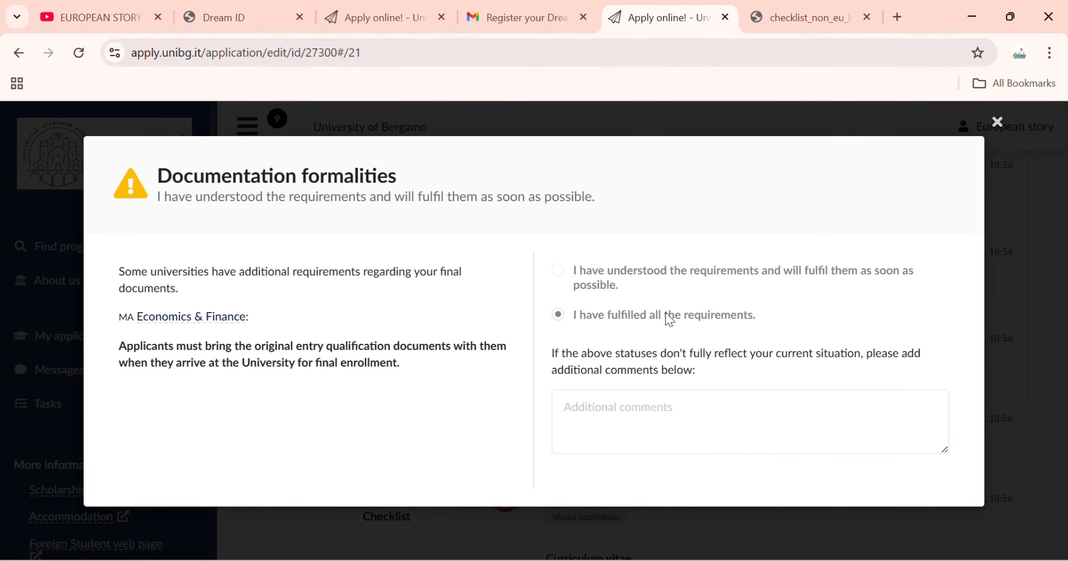
left_click(994, 126)
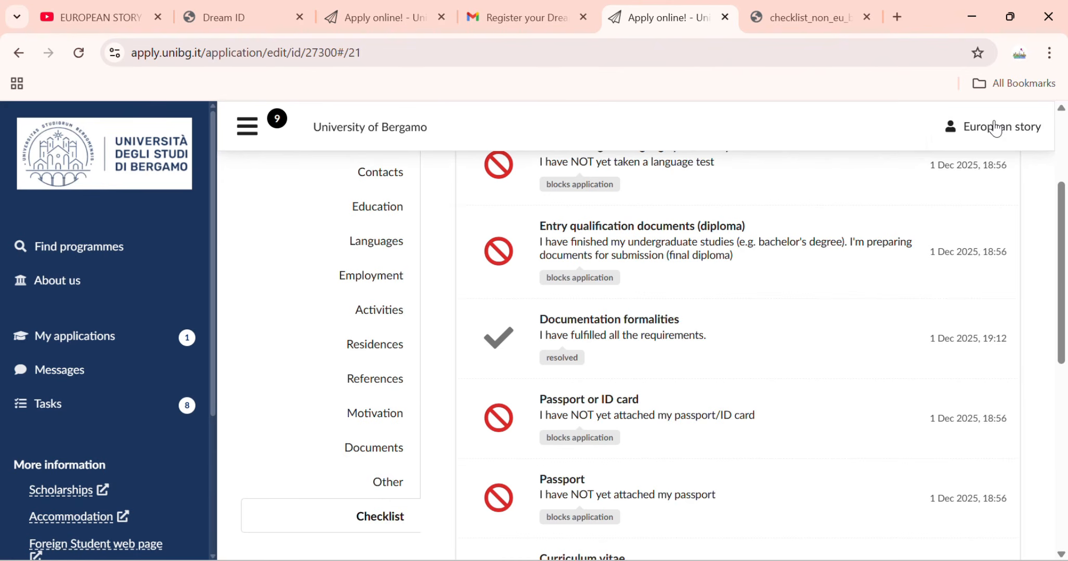
scroll(617, 330, "down", 2)
scroll(612, 343, "down", 3)
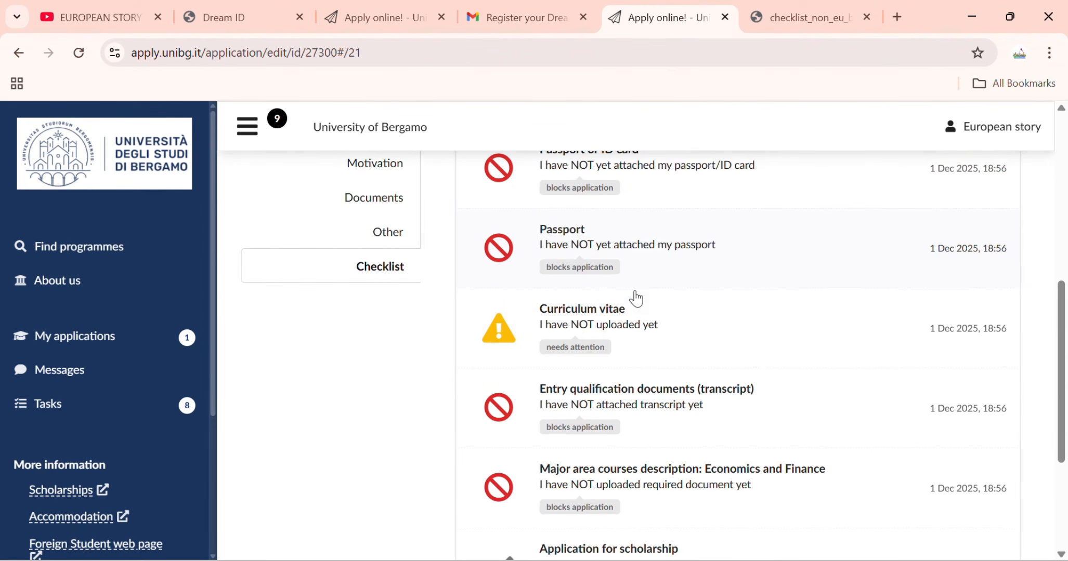
Review the checklist and the Application for scholarship item, leaving it at YES.
scroll(634, 264, "up", 2)
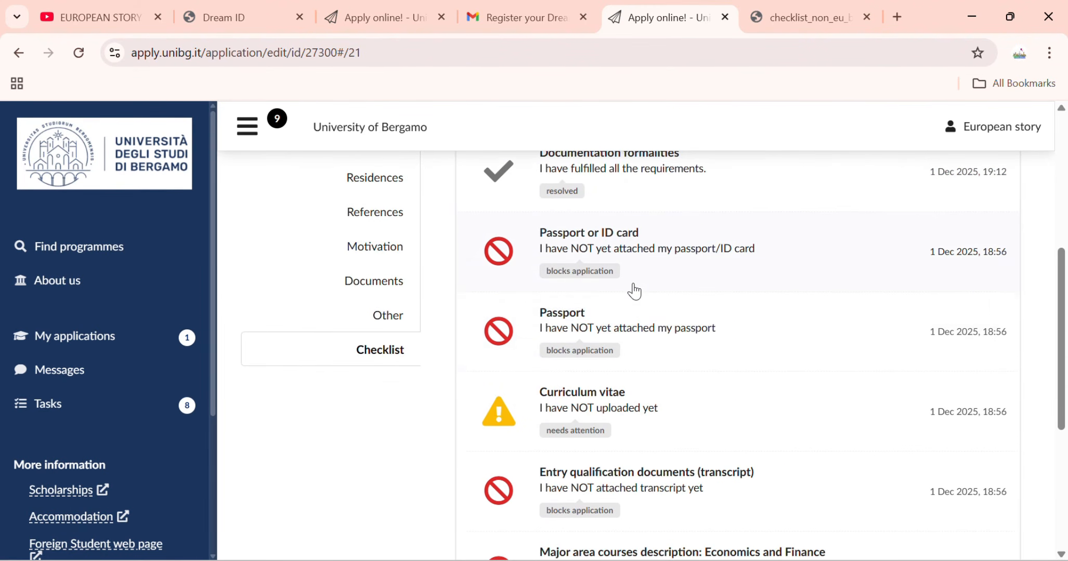
scroll(628, 314, "down", 2)
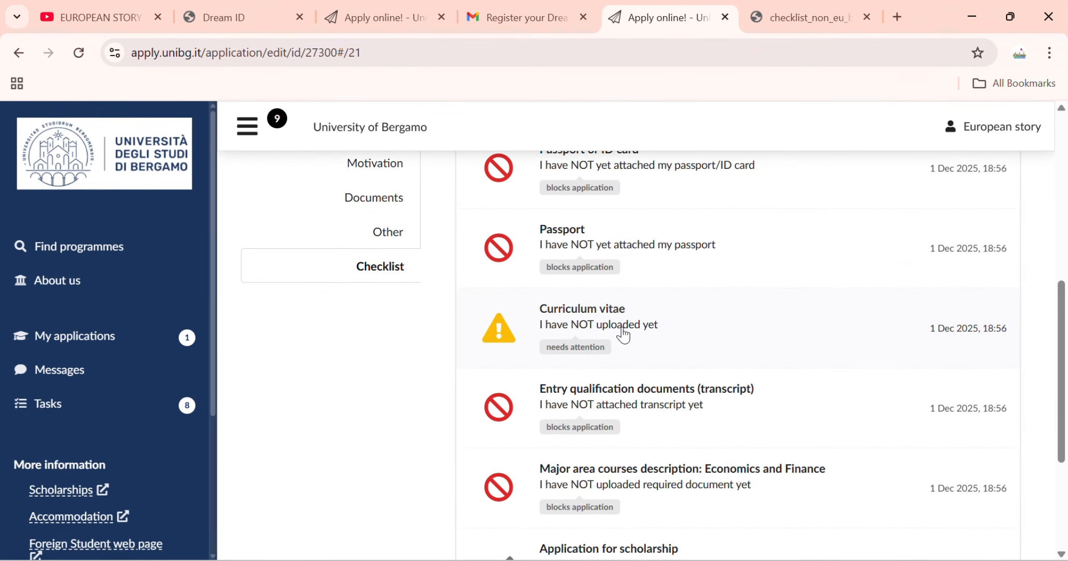
scroll(619, 335, "down", 4)
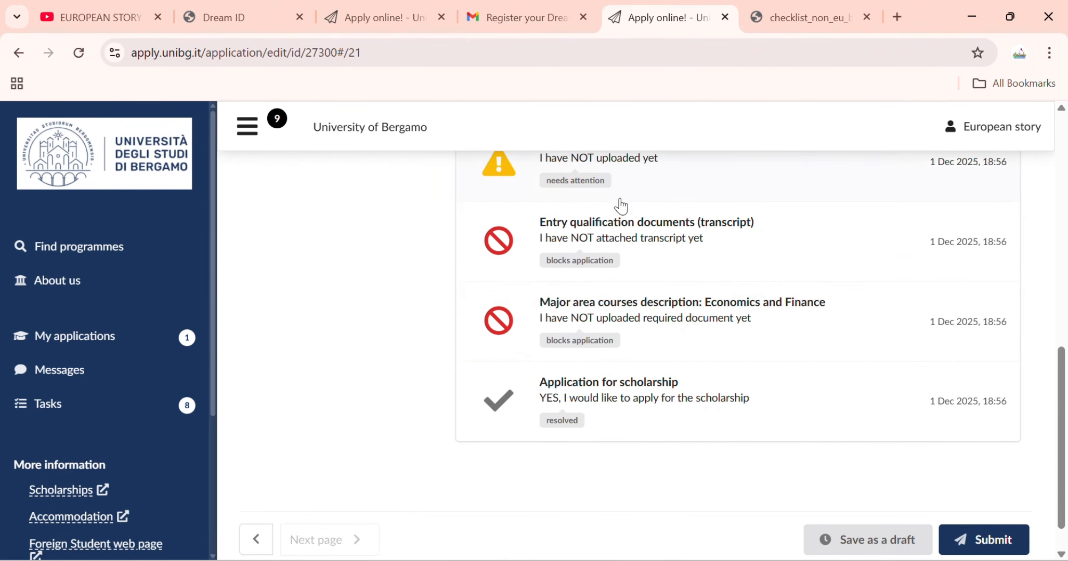
scroll(618, 207, "up", 4)
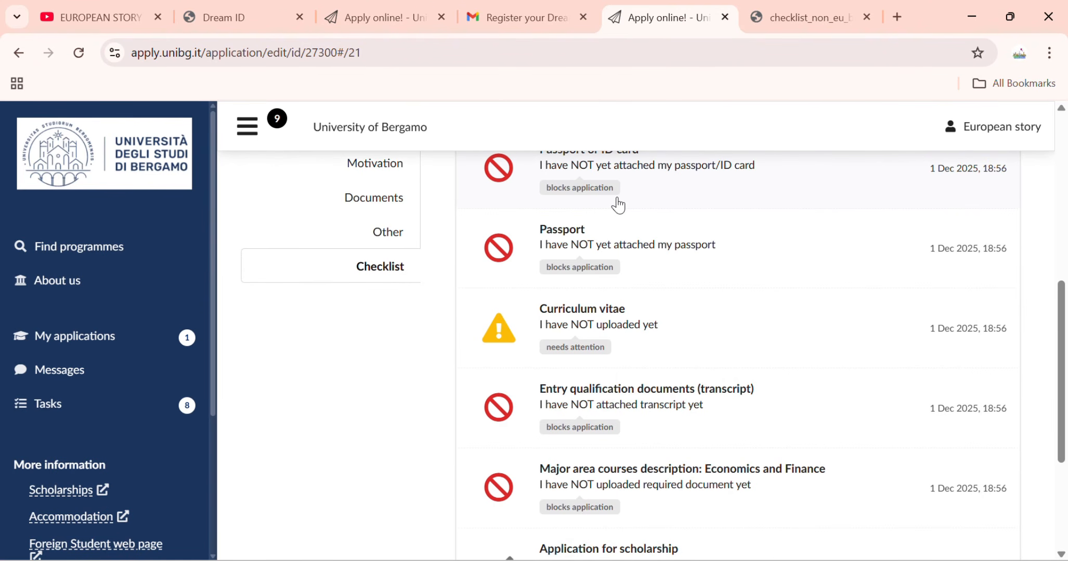
scroll(609, 226, "down", 2)
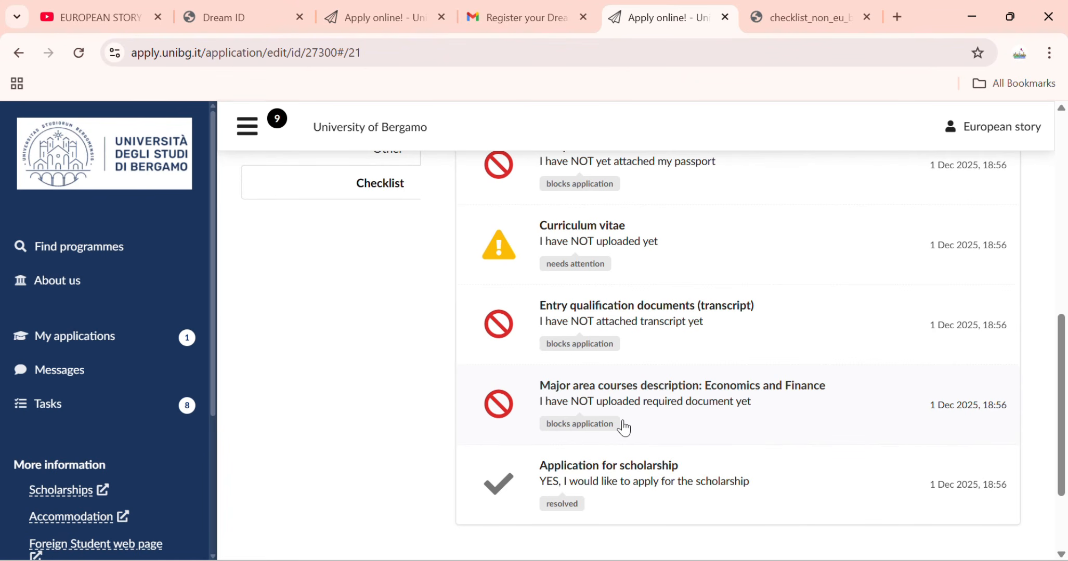
scroll(603, 495, "down", 3)
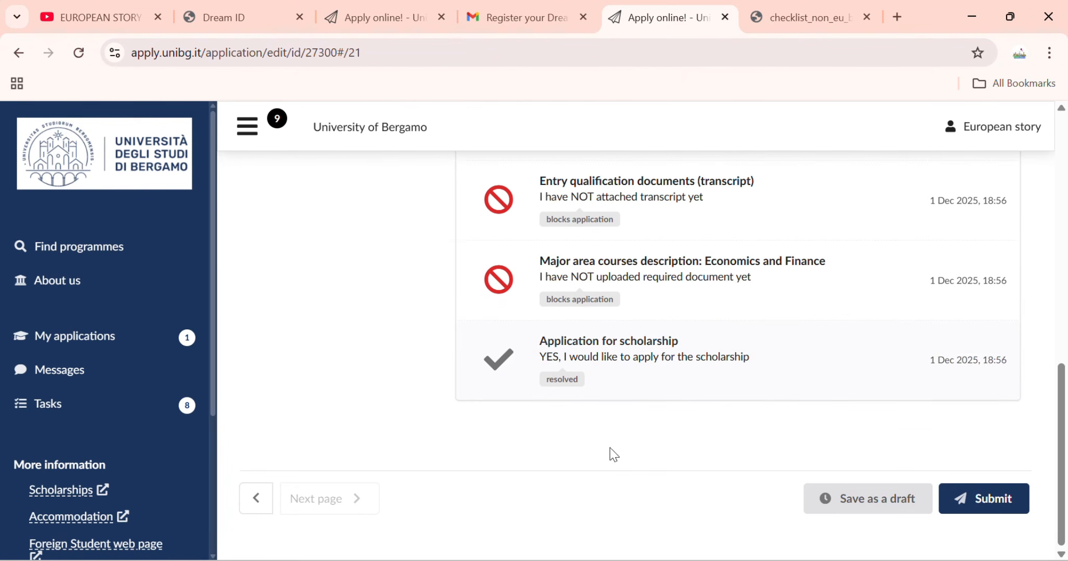
left_click(628, 381)
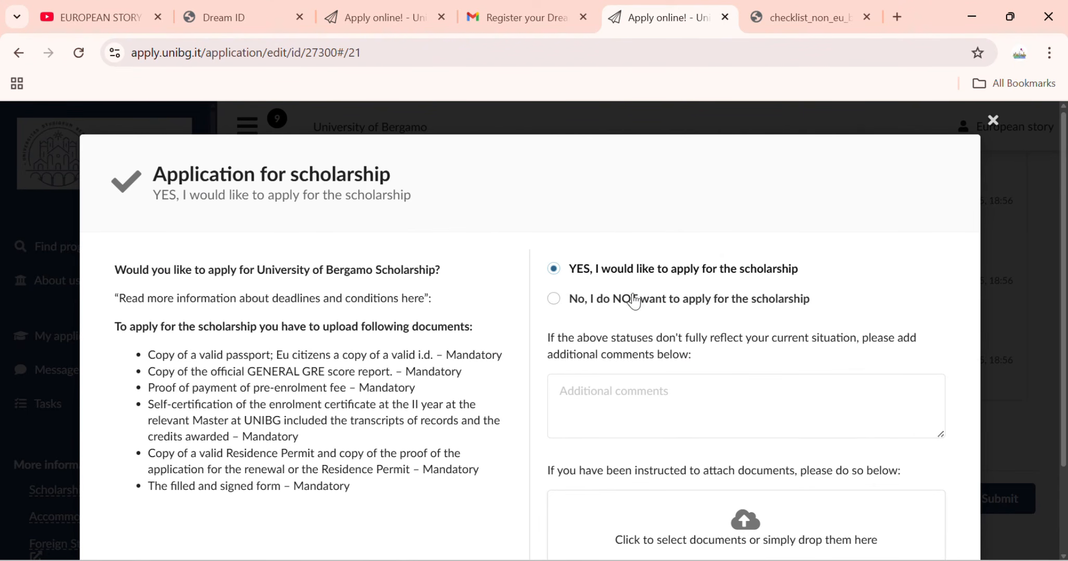
left_click(994, 117)
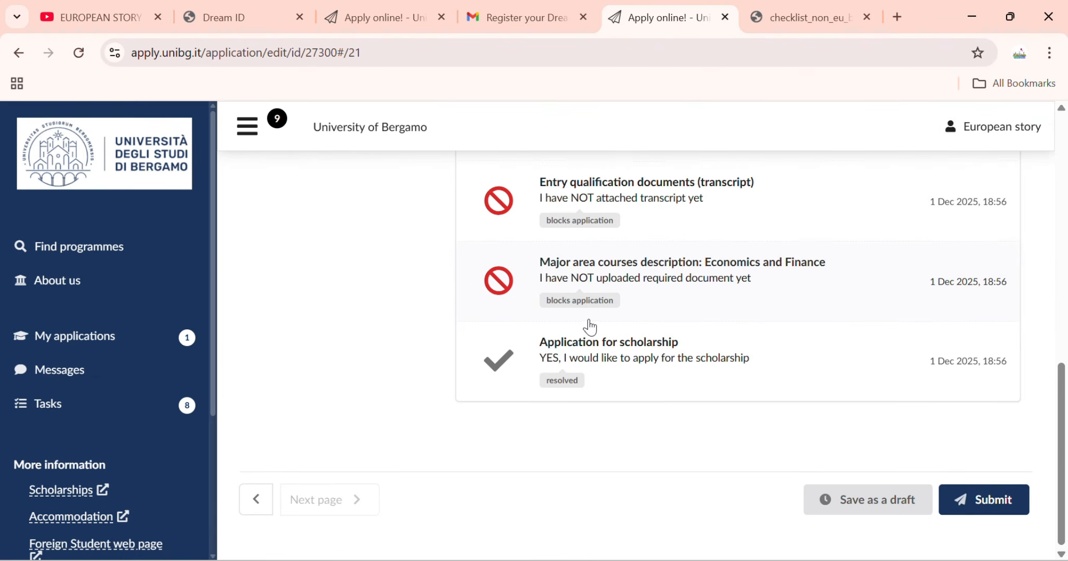
Attempt to submit the application, which reports that errors were detected.
scroll(590, 329, "up", 5)
scroll(538, 341, "down", 10)
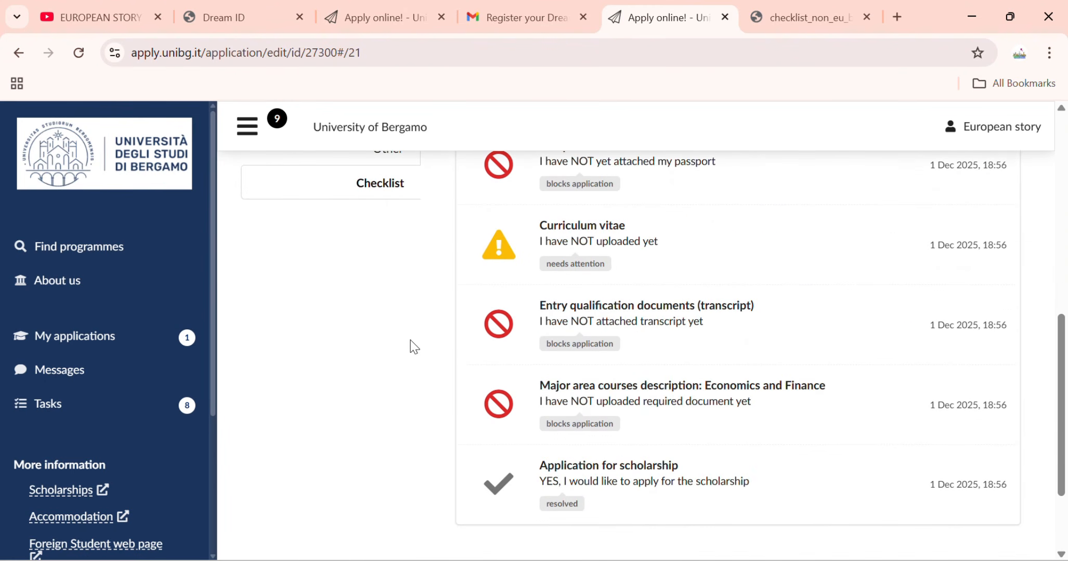
left_click(963, 501)
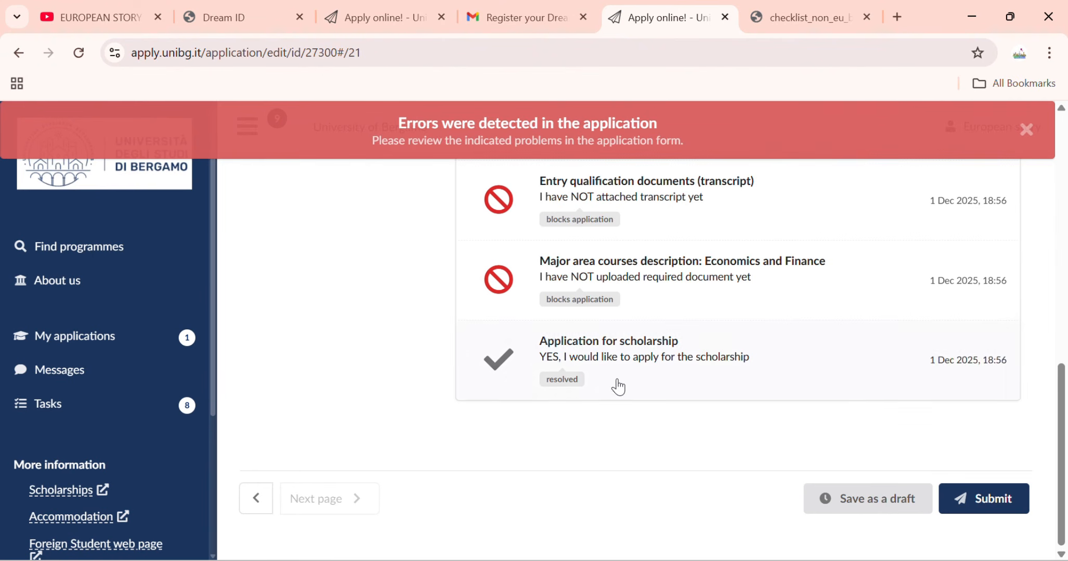
Dismiss the errors warning and enter 12-5-2025 as the language test date in Languages.
left_click(1027, 130)
scroll(610, 335, "up", 7)
scroll(608, 343, "up", 4)
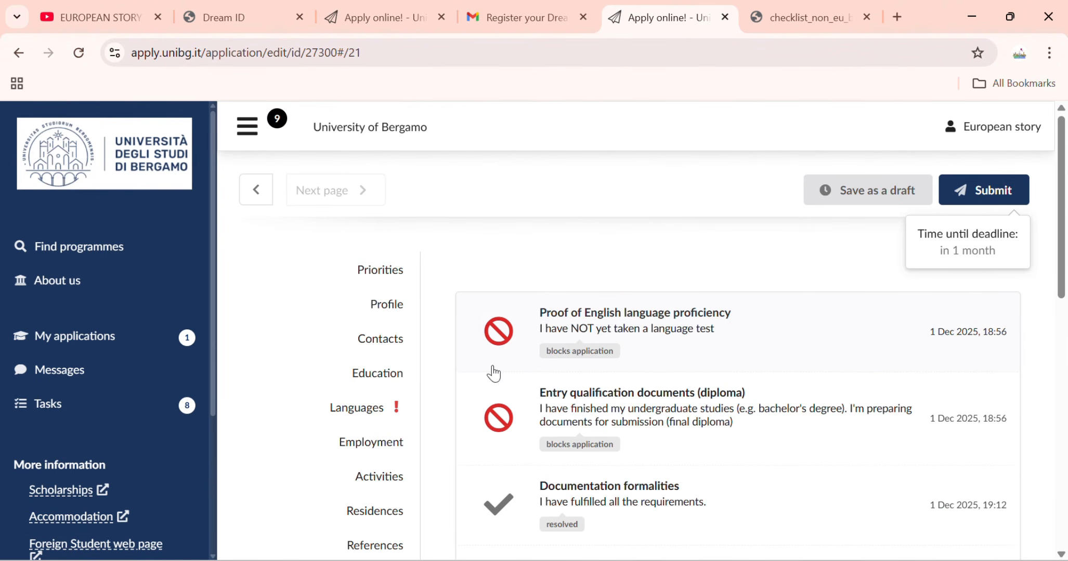
left_click(374, 405)
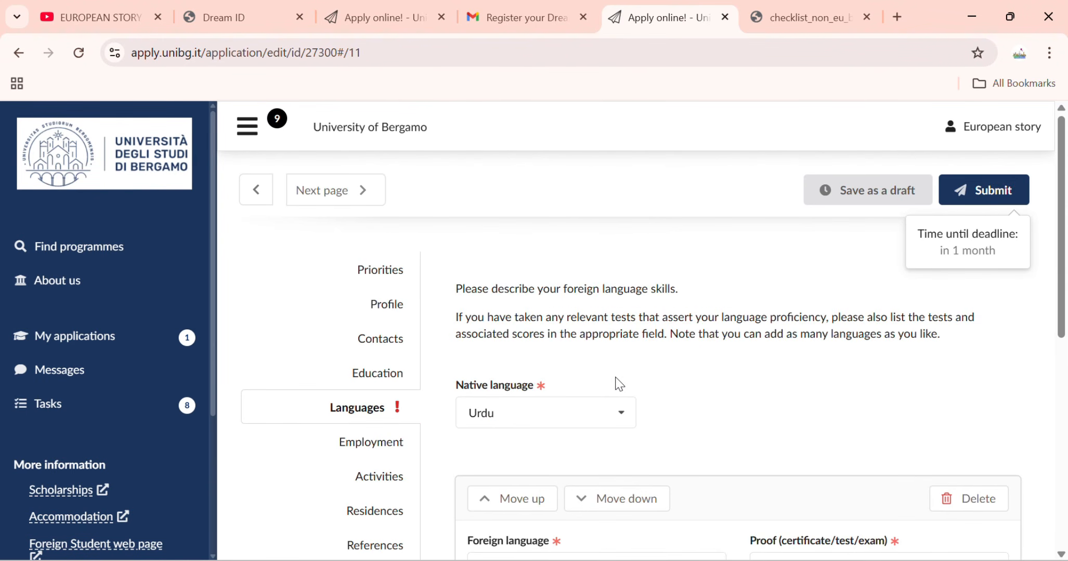
scroll(624, 384, "down", 6)
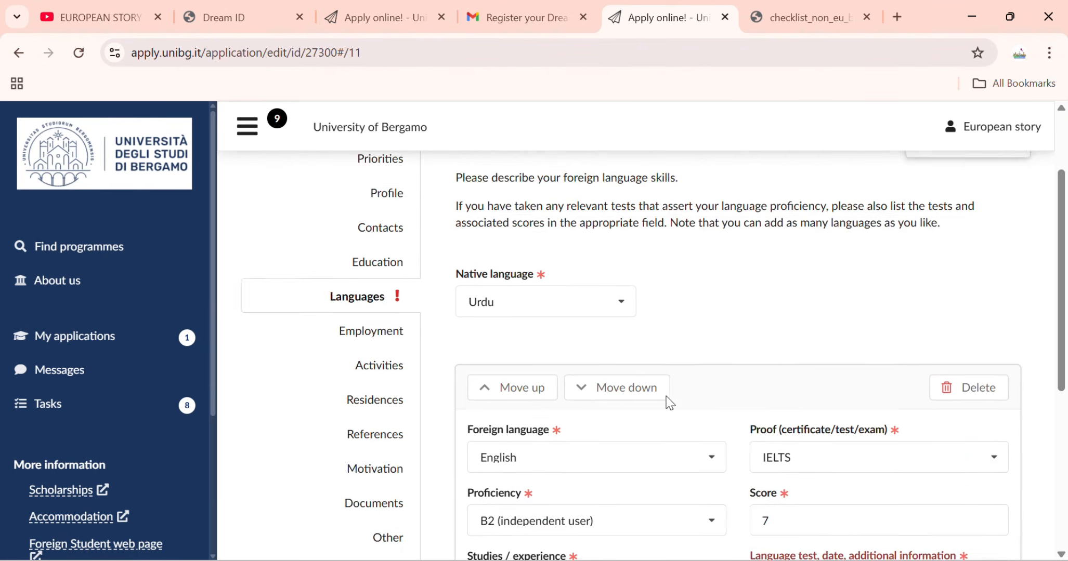
left_click(841, 375)
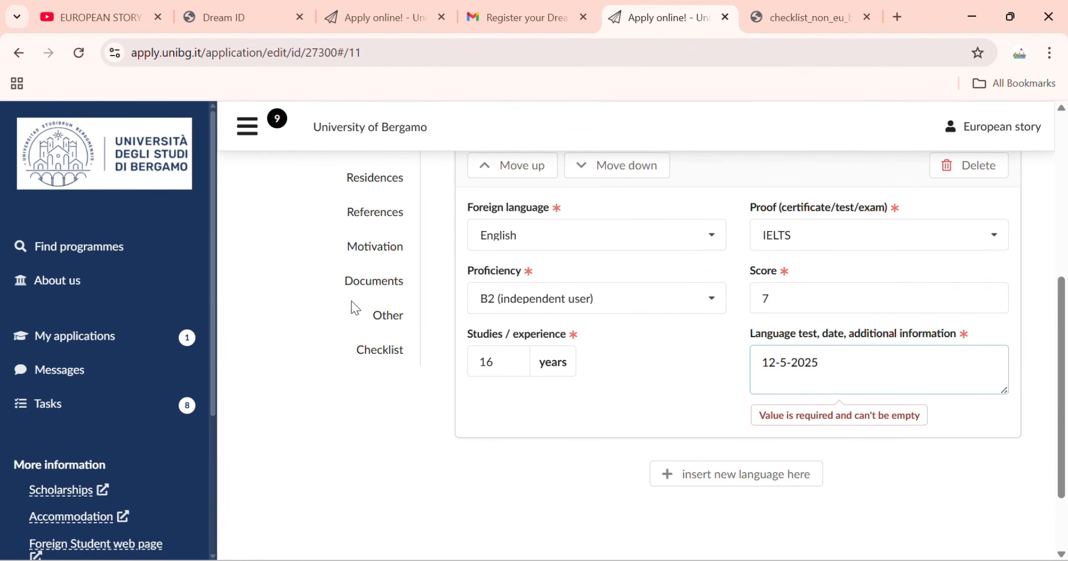
Resubmit the application from Employment and dismiss the missing formal photo reminder.
scroll(322, 265, "up", 5)
left_click(362, 371)
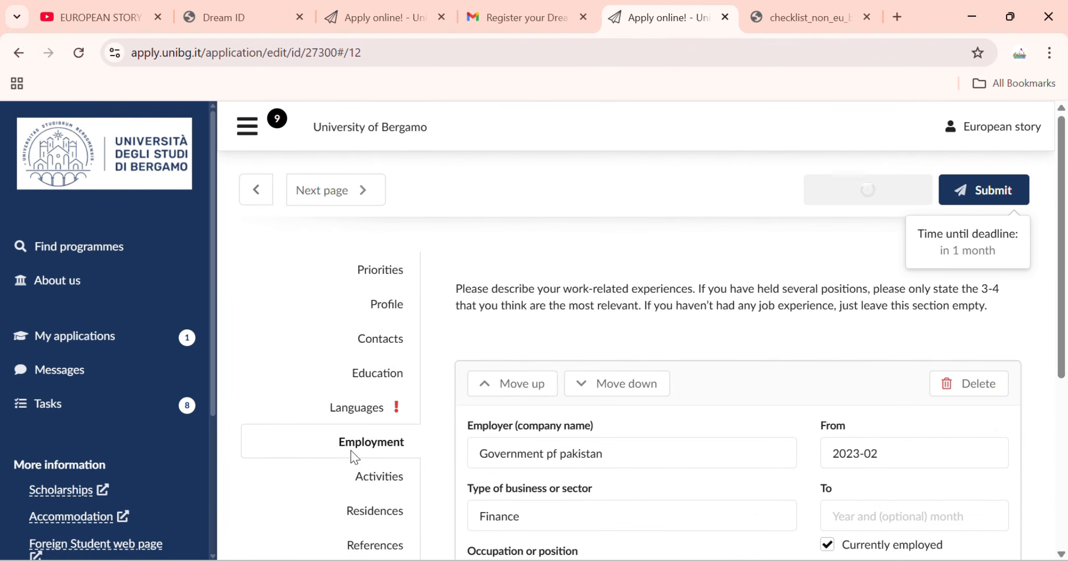
scroll(501, 417, "down", 6)
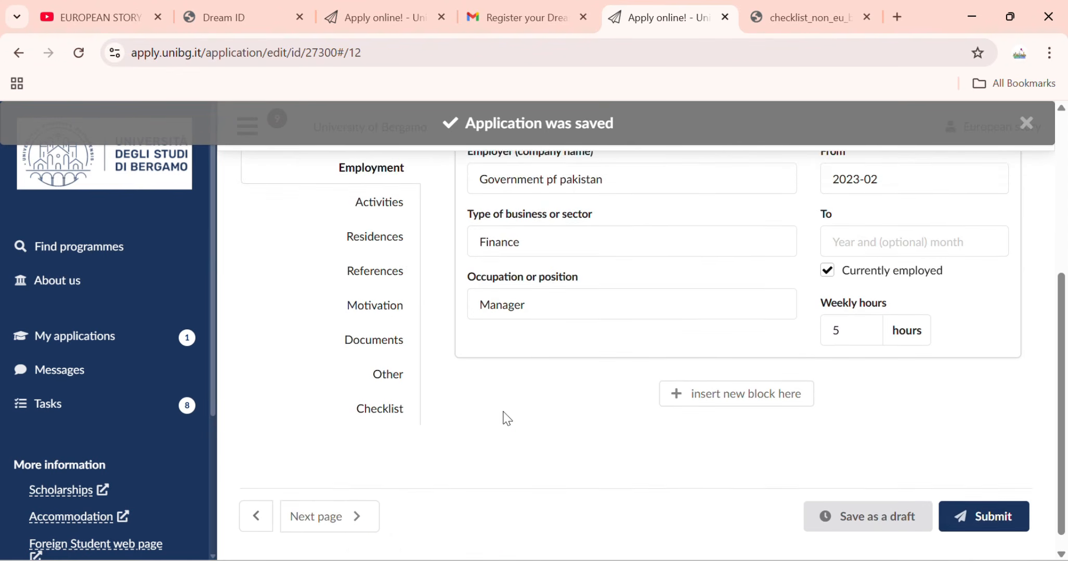
left_click(987, 500)
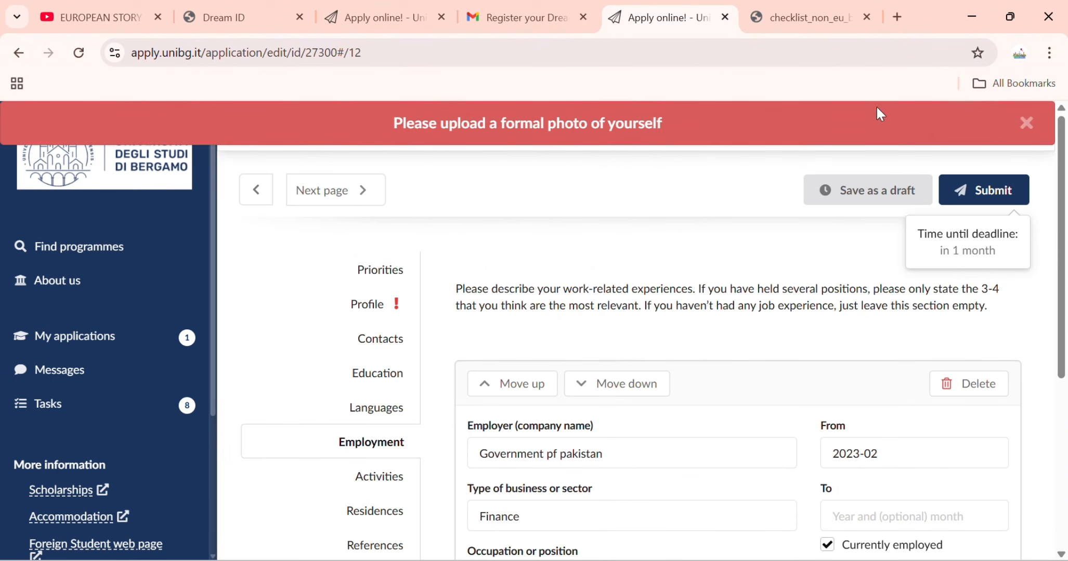
left_click(1026, 123)
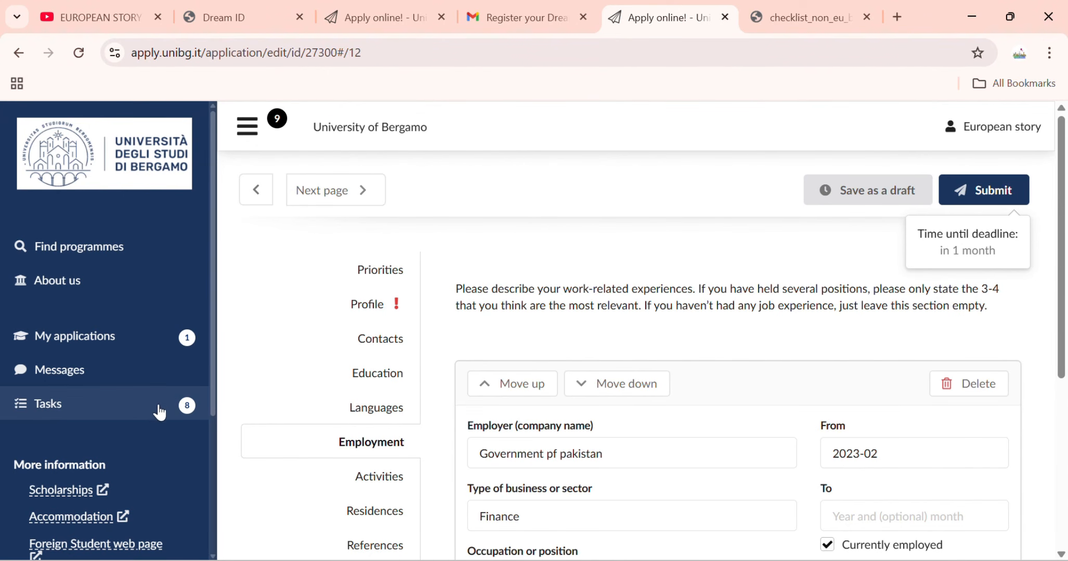
left_click(158, 409)
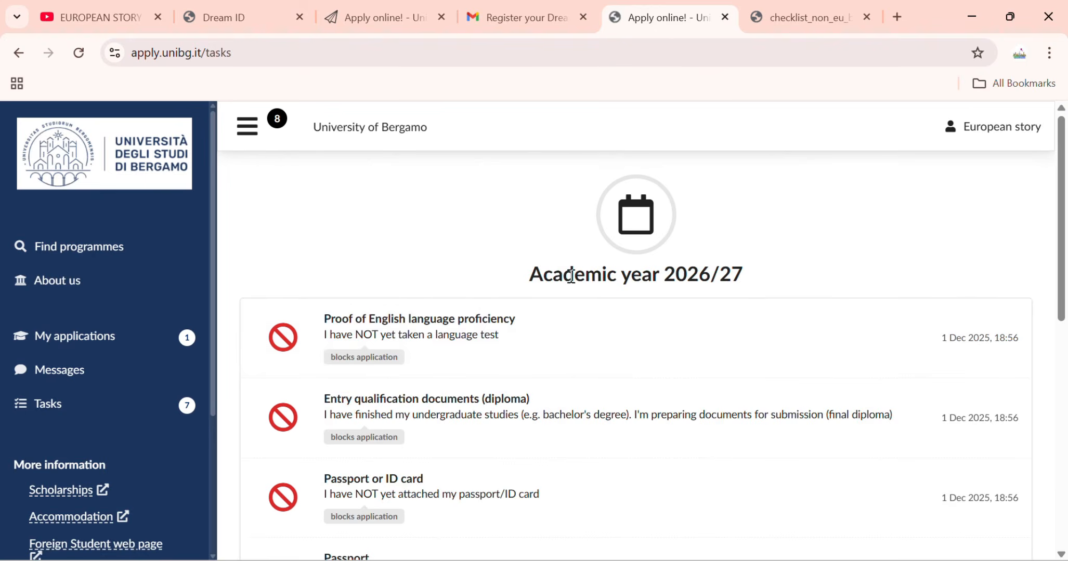
Review the pending tasks list, then switch to the EUROPEAN STORY OFFICIAL YouTube channel tab.
scroll(491, 379, "down", 8)
scroll(492, 367, "down", 1)
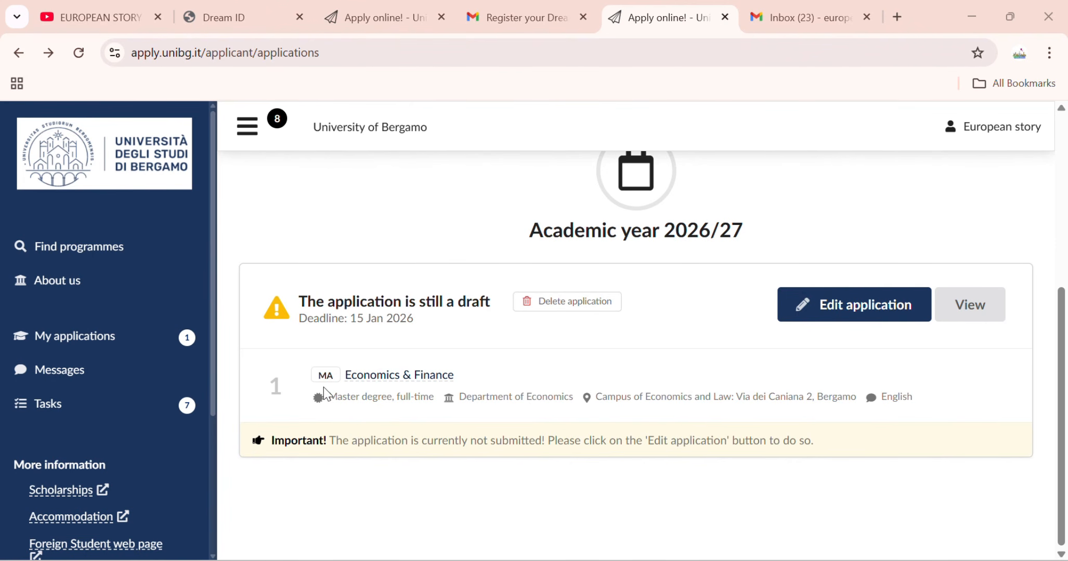
left_click(120, 17)
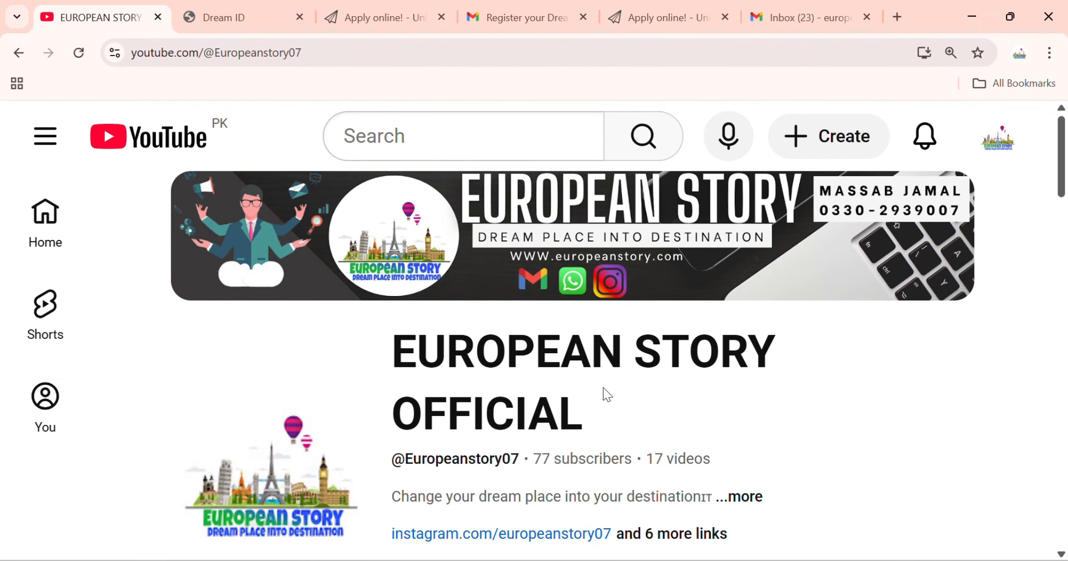